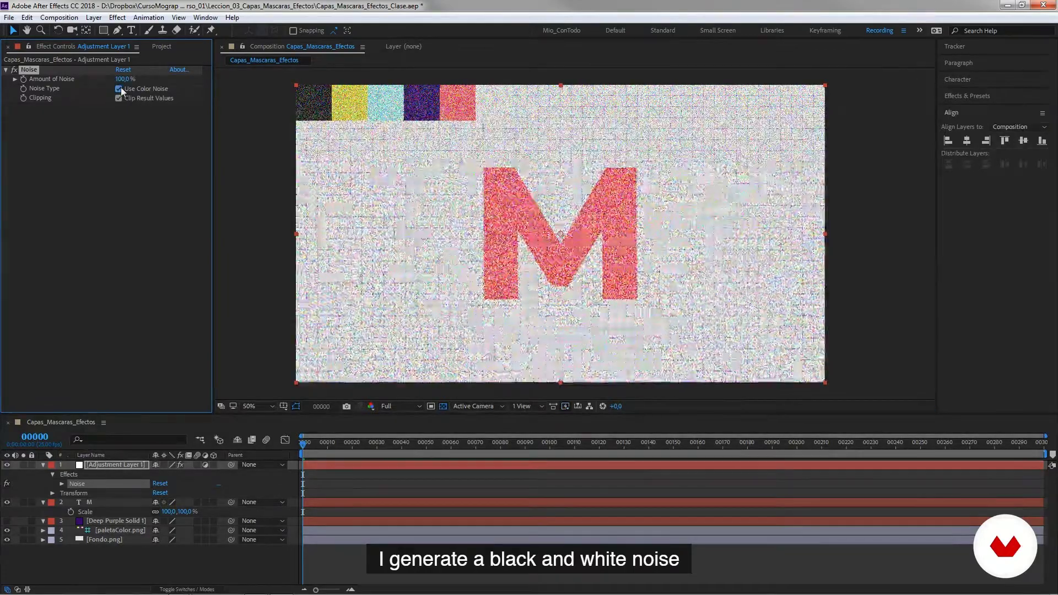
Add a Fast Box Blur after the Noise effect on the adjustment layer, with a Blur Radius of 3 and Repeat Edge Pixels enabled.
key(period)
click(60, 162)
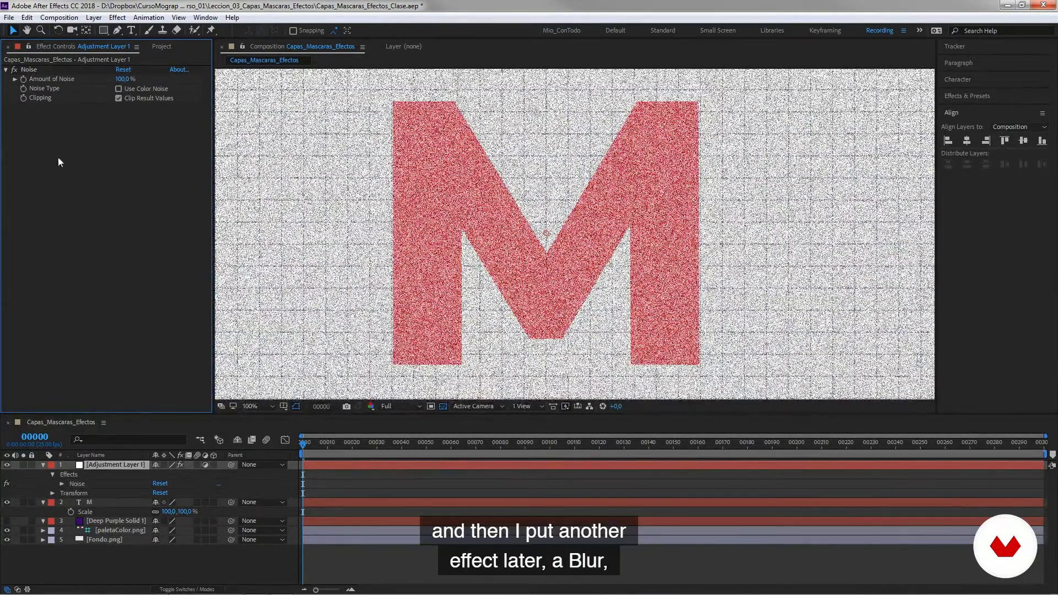
right_click(49, 131)
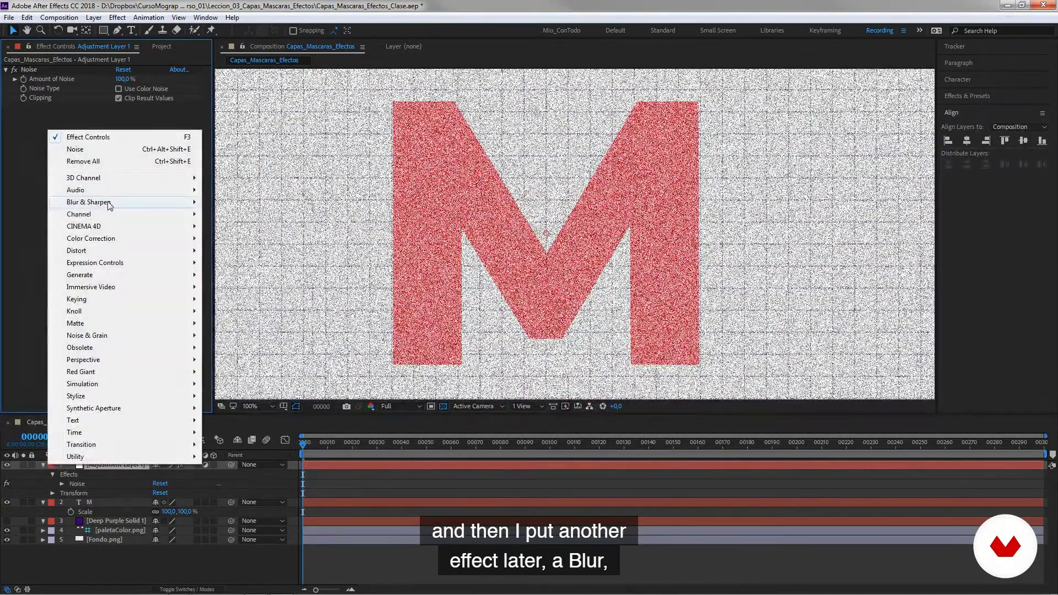
mouse_move(110, 202)
click(238, 324)
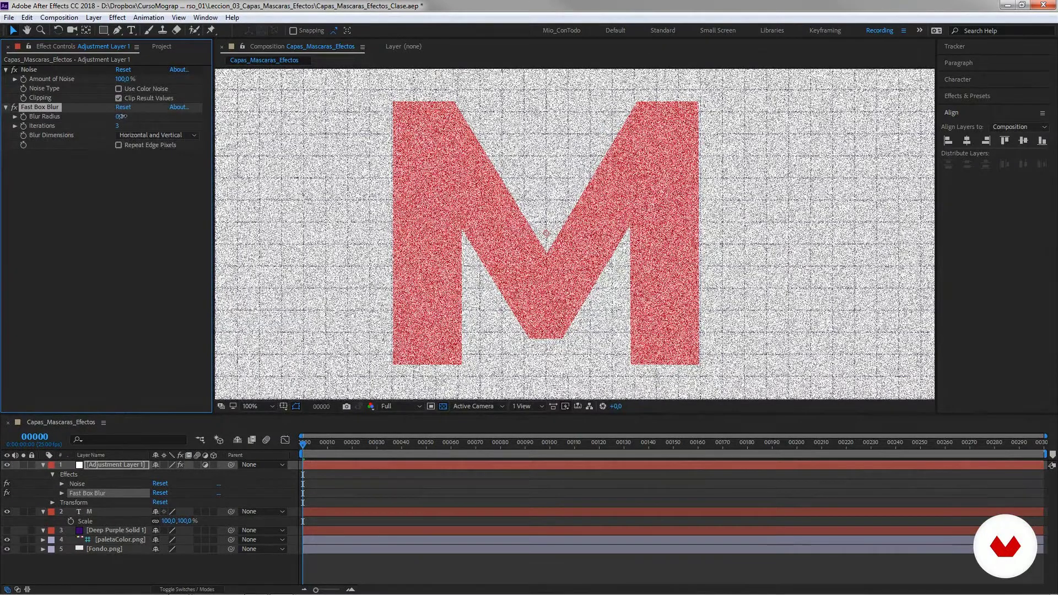
drag(120, 117, 122, 117)
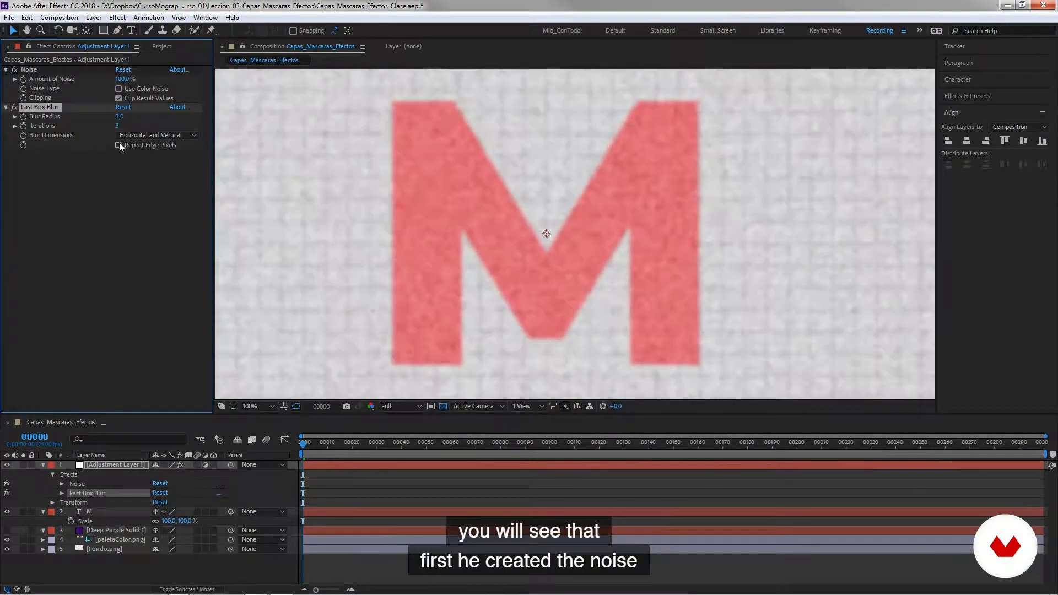
Reorder the adjustment layer's effects so Noise comes after Fast Box Blur, and set the Amount of Noise to 25%.
click(30, 70)
scroll(401, 206, up, 1)
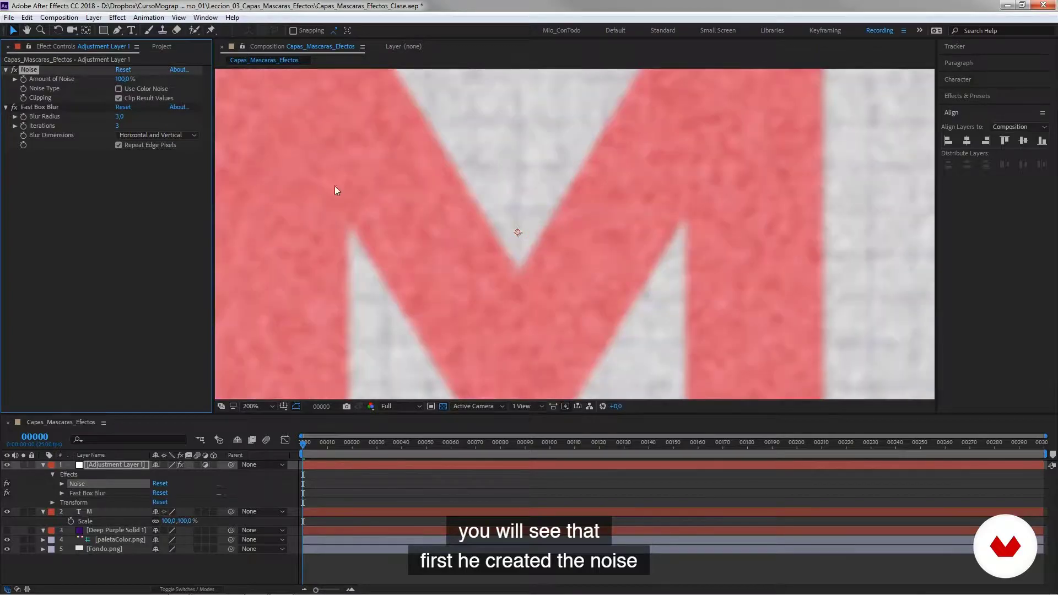
click(45, 107)
click(28, 70)
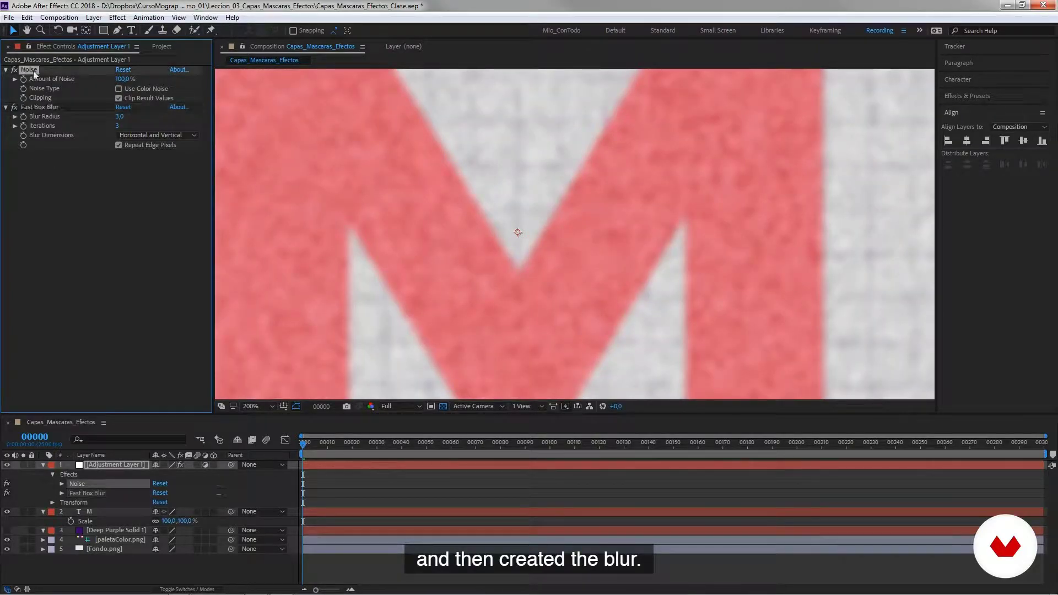
drag(30, 70, 42, 197)
drag(116, 128, 93, 128)
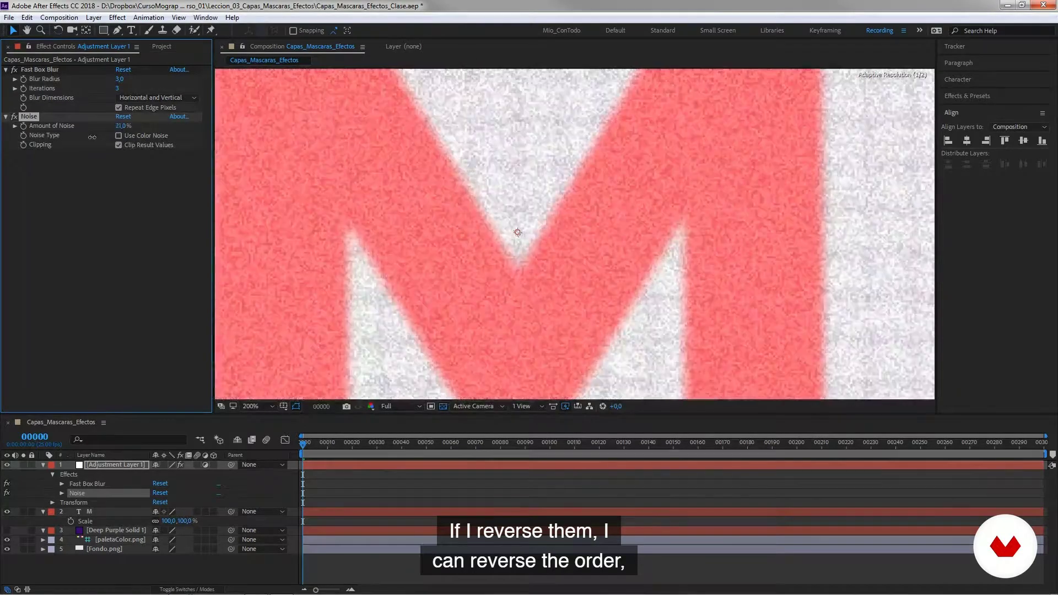
key(comma)
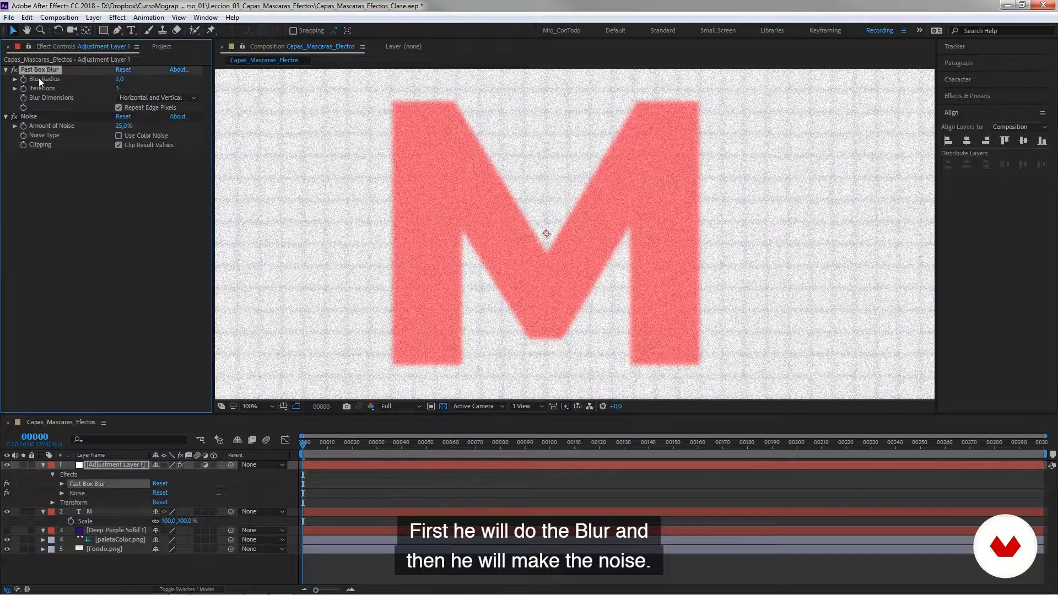
Set the Amount of Noise to 42% and the Fast Box Blur's Blur Radius to 19.
drag(126, 126, 134, 129)
drag(122, 79, 132, 78)
key(period)
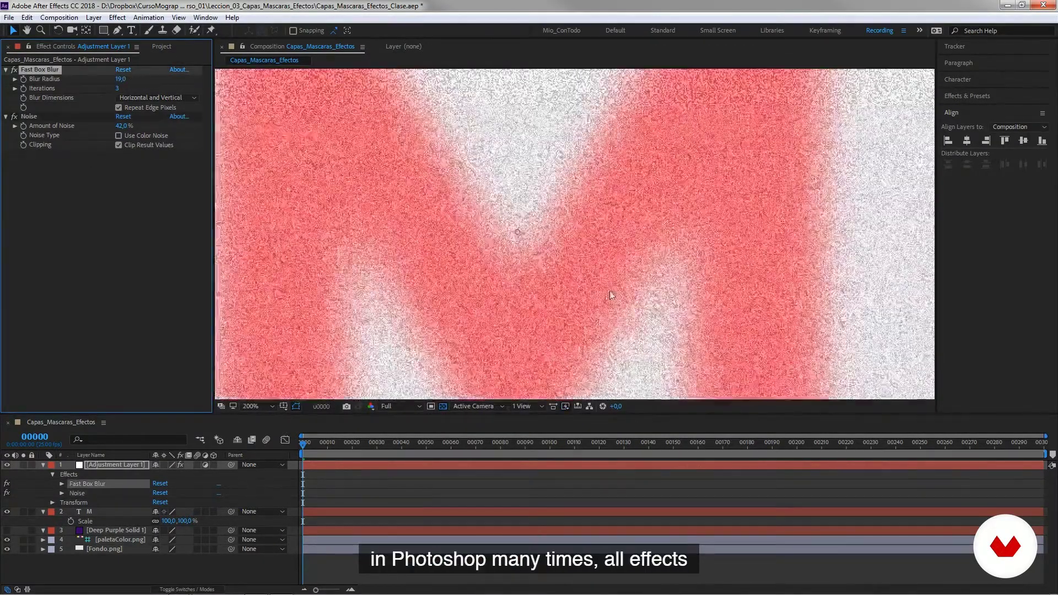
click(31, 118)
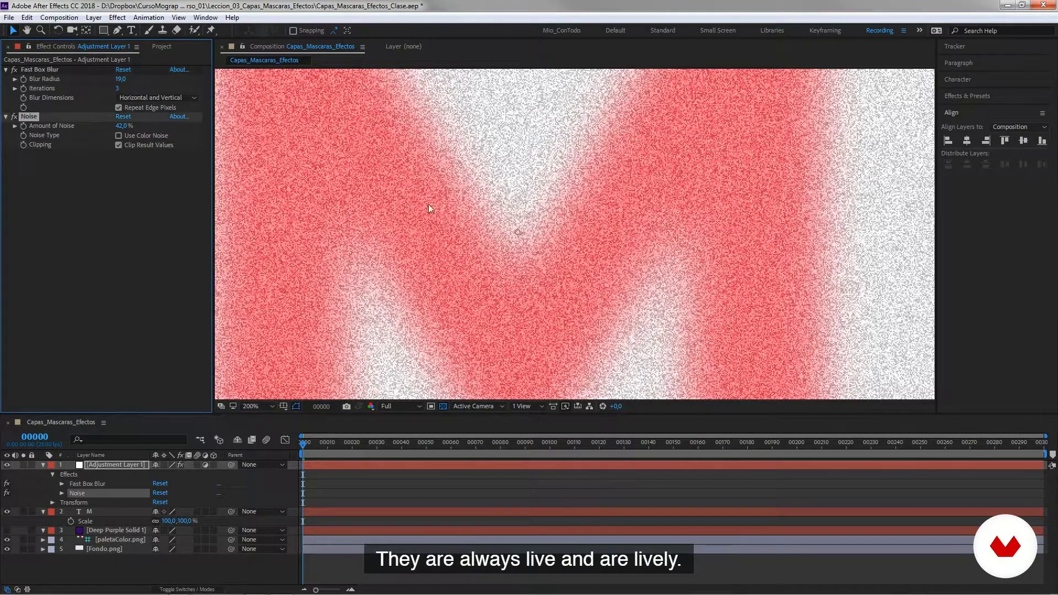
key(comma)
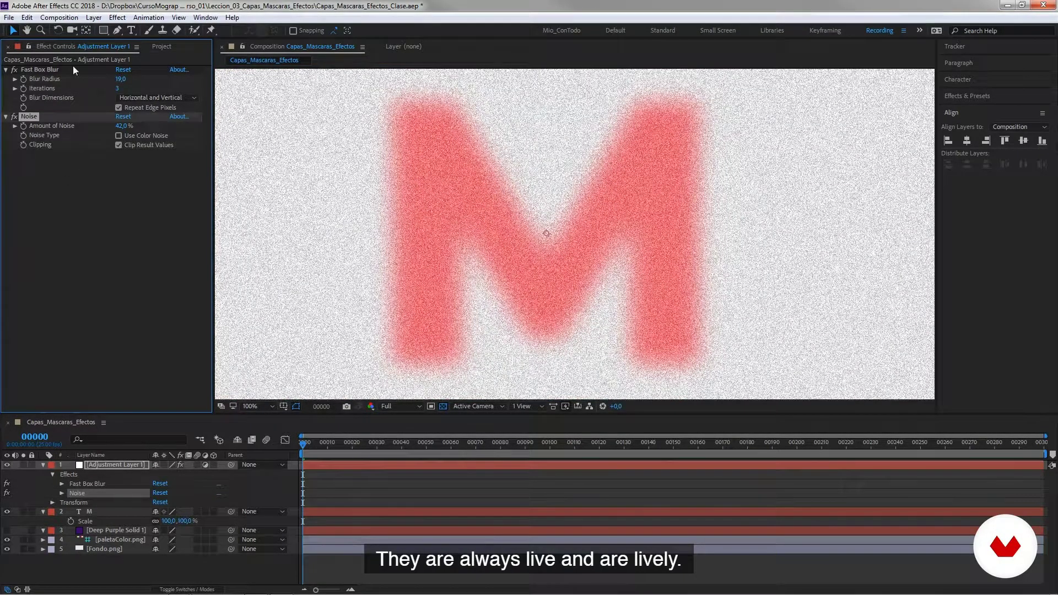
Toggle Fast Box Blur and Noise individually to compare what each contributes to the image.
click(44, 68)
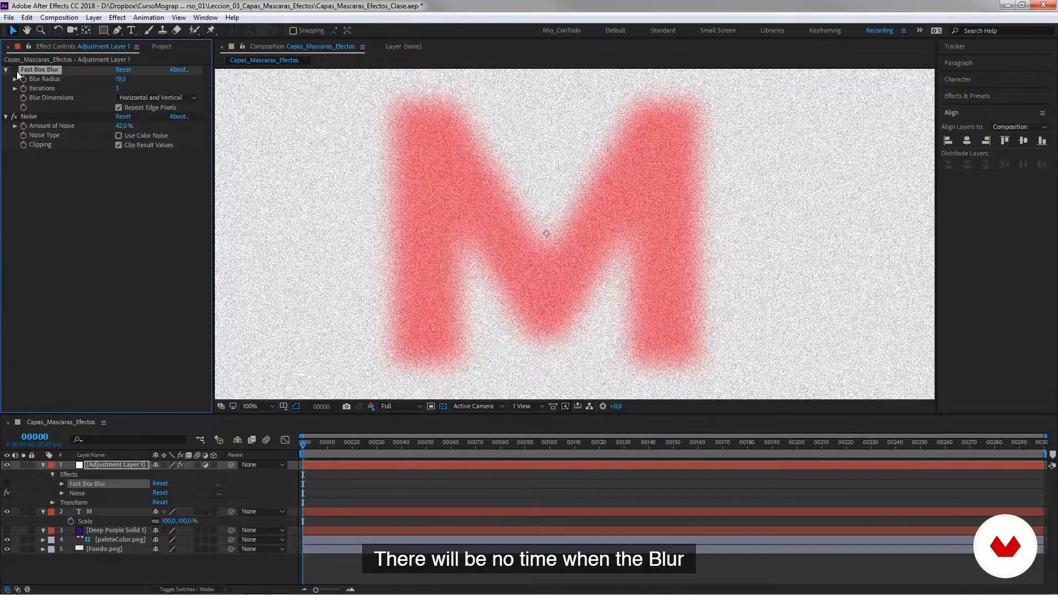
click(32, 117)
click(15, 116)
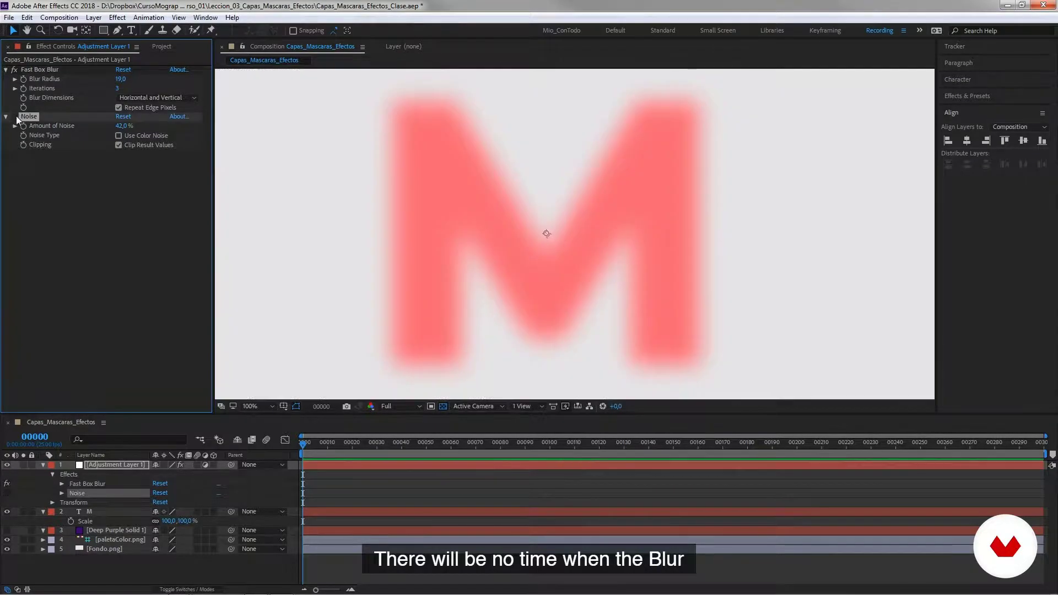
click(14, 70)
click(15, 70)
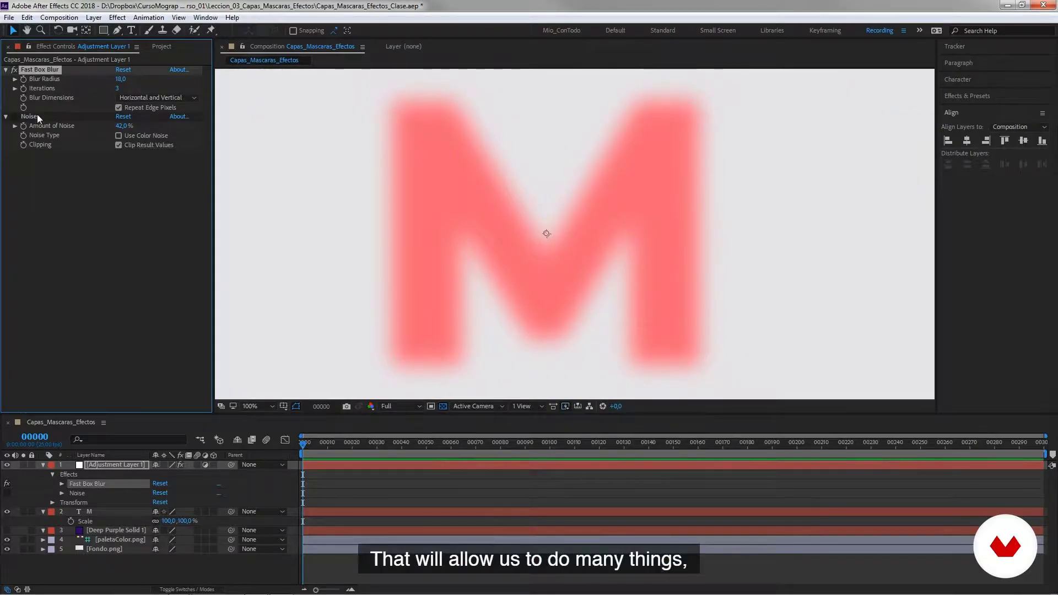
Delete both the Fast Box Blur and Noise effects from the adjustment layer.
key(Delete)
click(29, 70)
key(Delete)
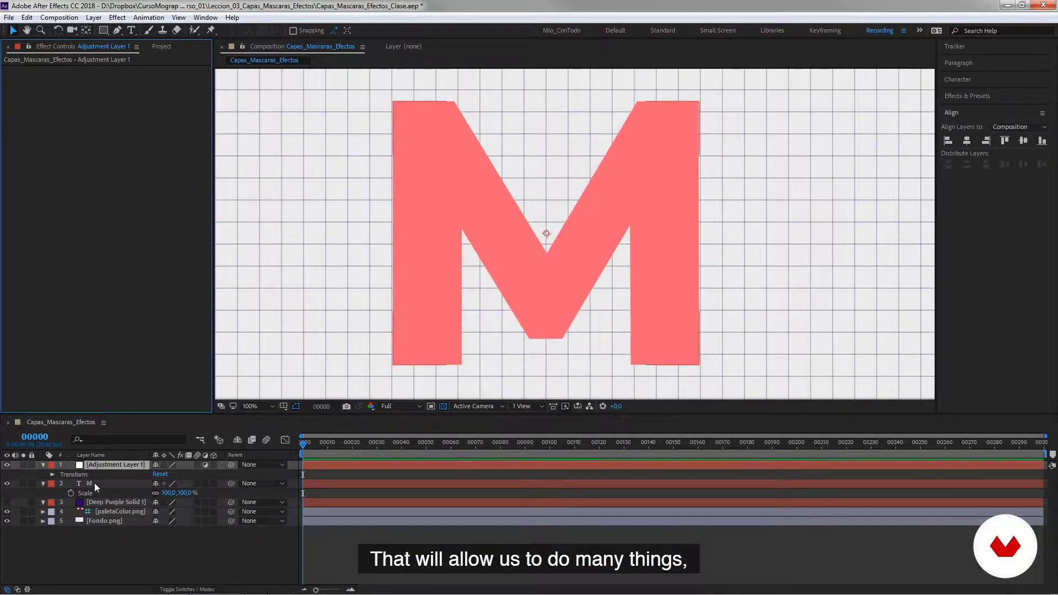
Make the Deep Purple Solid layer visible and hide the adjustment layer and the M text layer.
click(112, 502)
click(7, 502)
drag(7, 465, 7, 484)
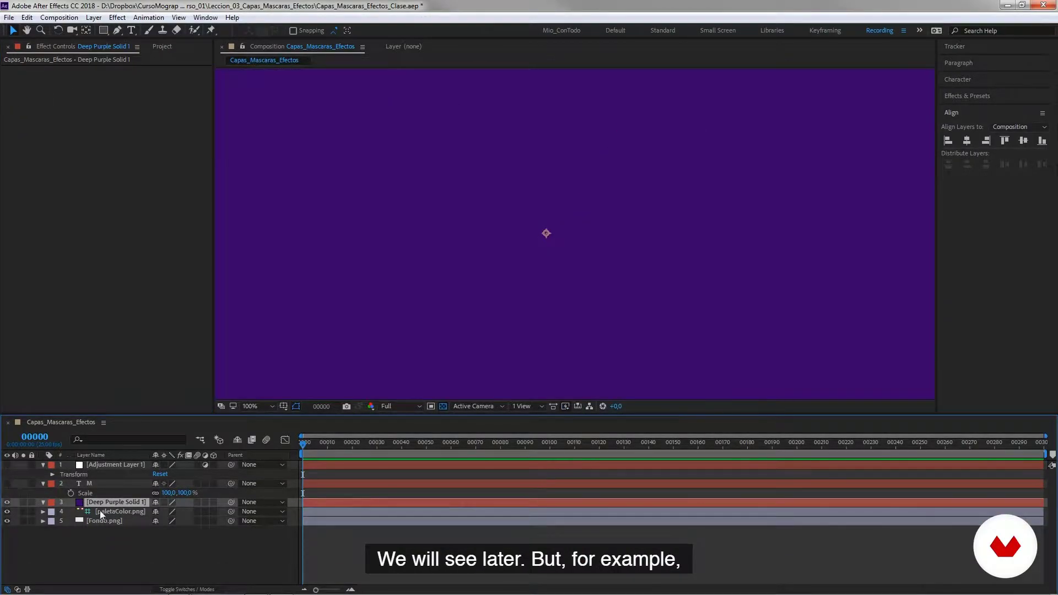
Apply Turbulent Noise to the Deep Purple Solid layer with Contrast 624 and Brightness 9.
right_click(51, 108)
mouse_move(121, 253)
mouse_move(142, 315)
click(244, 434)
drag(136, 116, 411, 117)
drag(119, 117, 150, 108)
click(62, 291)
Add a Twirl effect after the Turbulent Noise, with an angle of 117° and a Twirl Radius of 29.
right_click(76, 257)
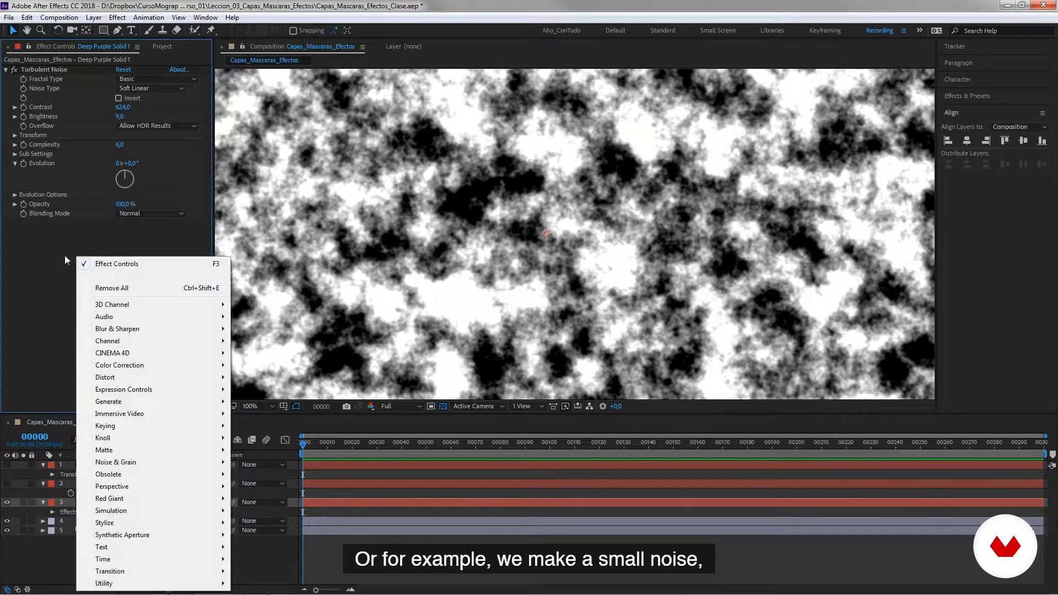
mouse_move(145, 375)
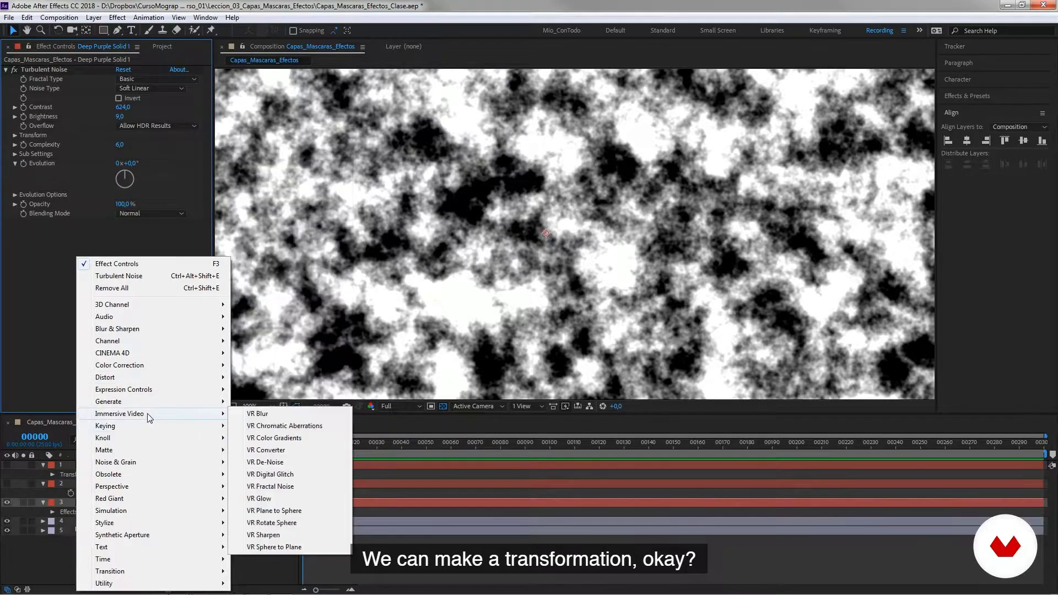
click(277, 552)
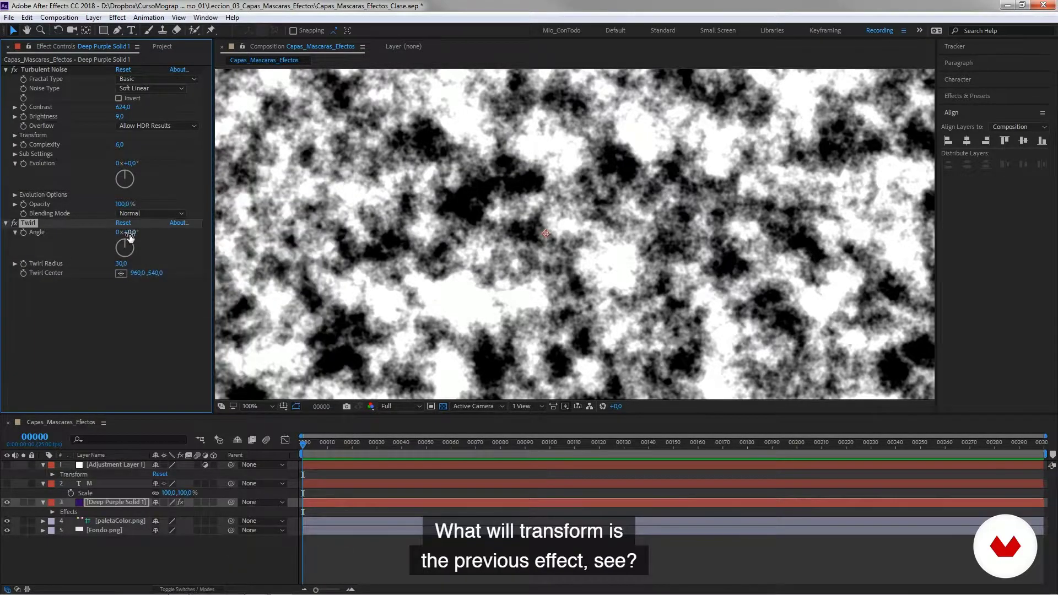
drag(128, 233, 192, 234)
scroll(531, 229, down, 1)
drag(122, 263, 165, 262)
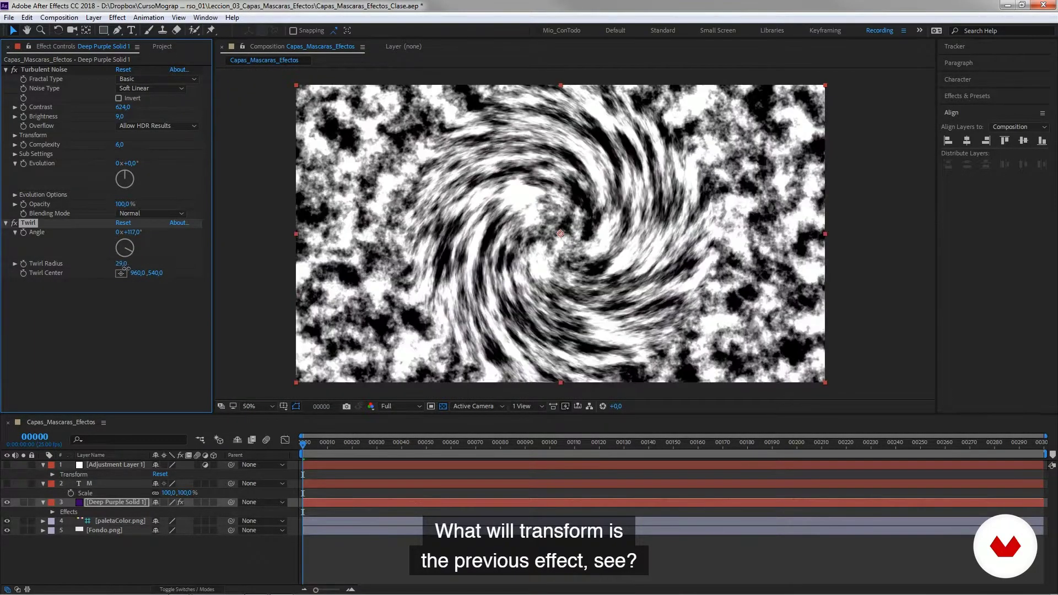
Add a second Turbulent Noise after the Twirl and set its Blending Mode to Multiply.
right_click(64, 329)
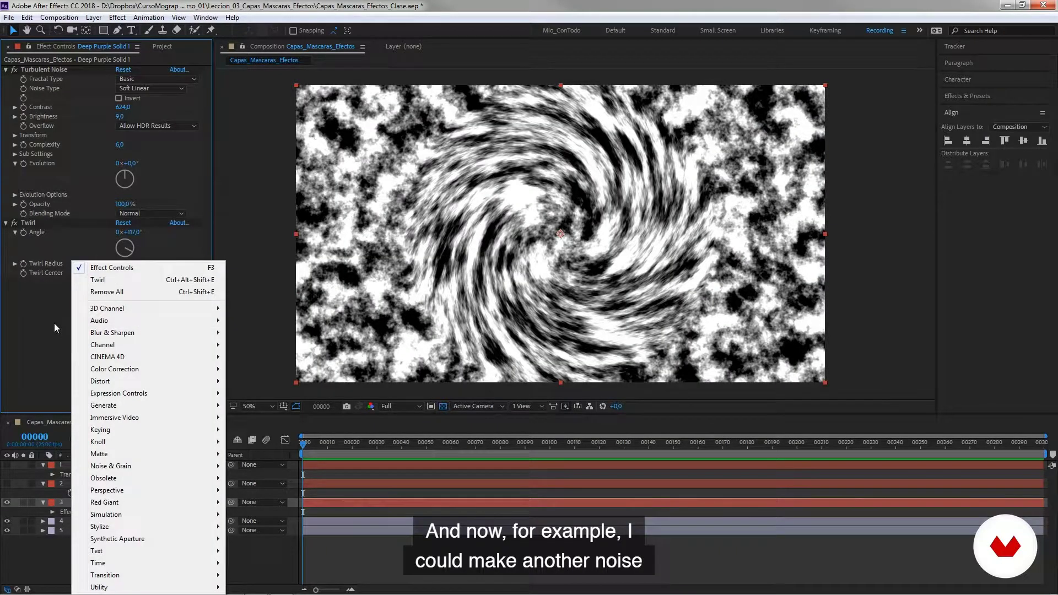
mouse_move(160, 466)
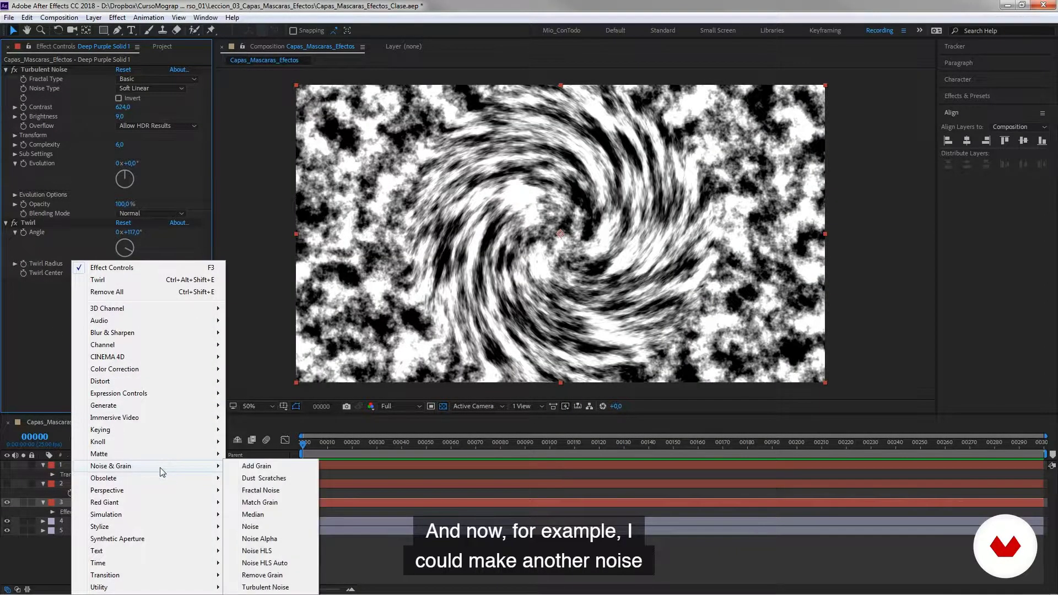
click(259, 586)
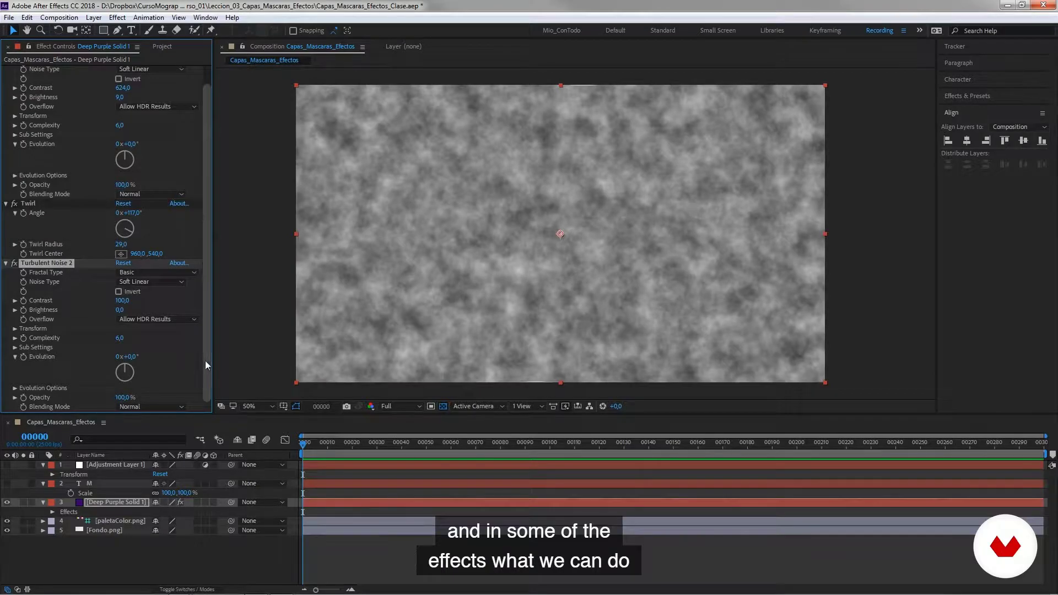
click(159, 408)
click(44, 408)
click(149, 407)
click(155, 225)
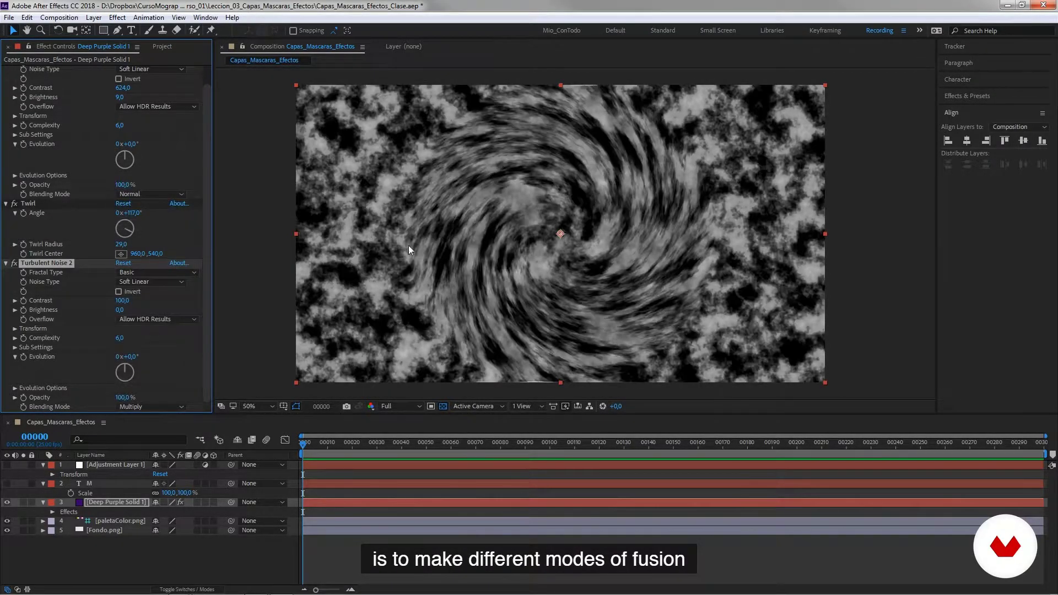
Try Overlay on the second Turbulent Noise, settle on the Screen blending mode, and set its Contrast to 254.
click(152, 406)
click(146, 250)
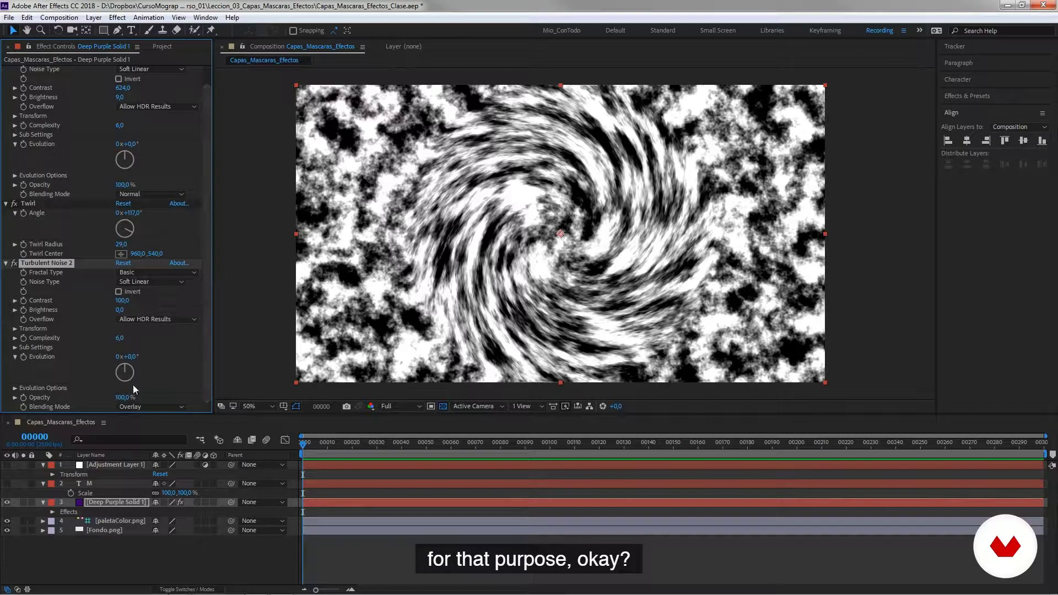
click(149, 406)
click(150, 236)
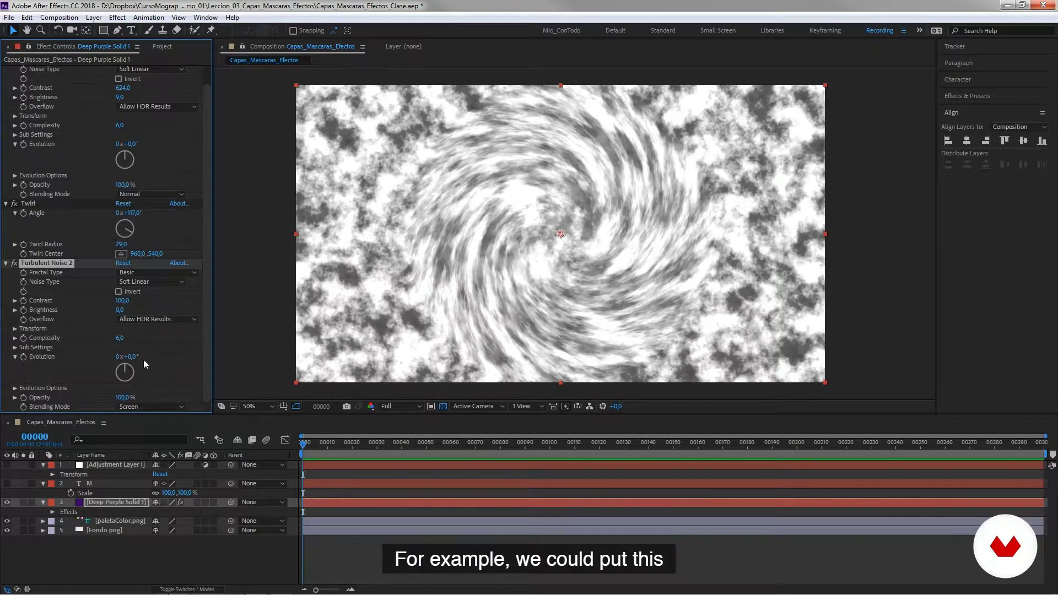
drag(123, 301, 220, 310)
Toggle the second Turbulent Noise, the Twirl and the first Turbulent Noise off and on to compare their contributions.
click(14, 263)
click(14, 263)
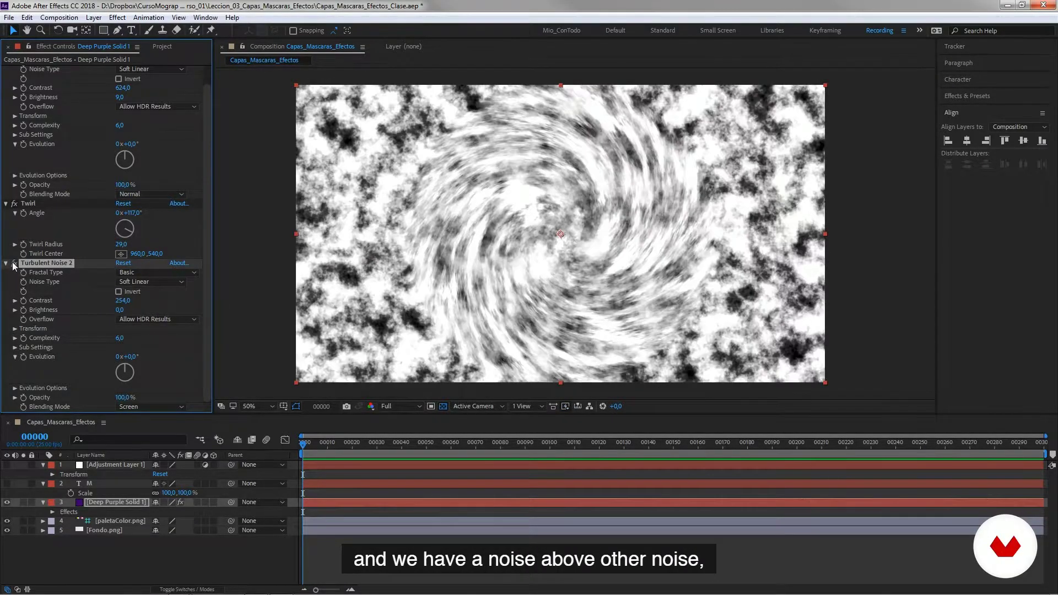
click(15, 203)
click(14, 203)
scroll(33, 209, up, 1)
click(15, 69)
click(15, 70)
Collapse the settings of all three effects on the solid and inspect the combined noise pattern up close.
click(40, 70)
click(6, 70)
click(5, 78)
click(5, 88)
key(period)
key(period)
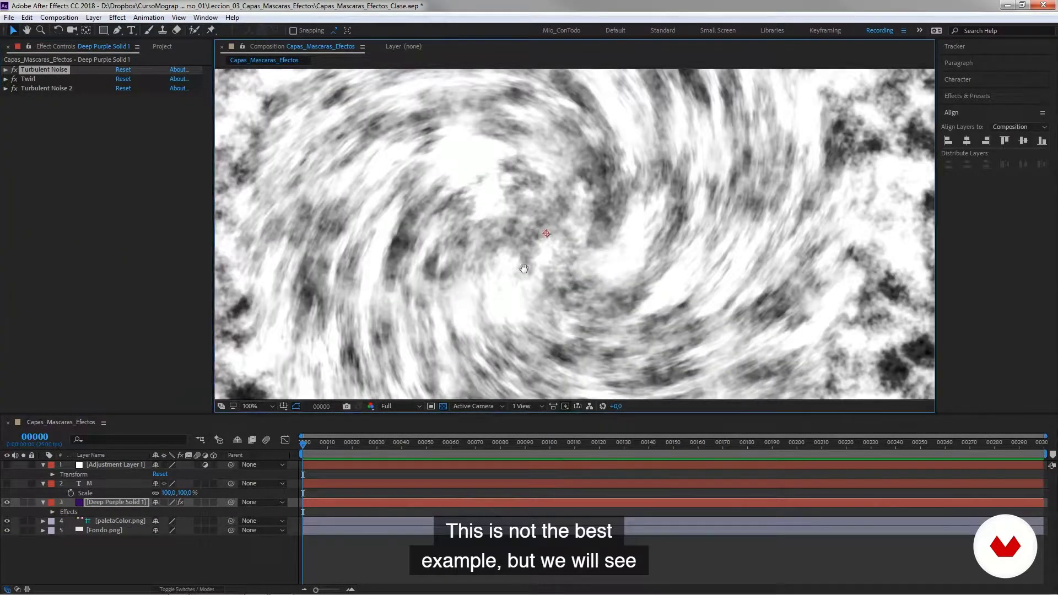
key(comma)
key(comma)
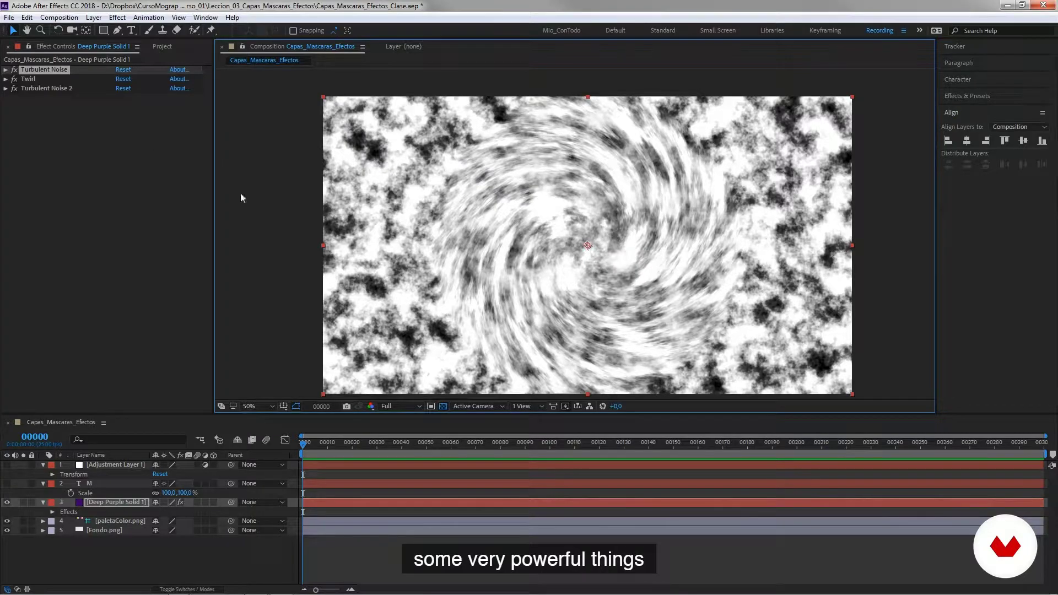
Delete both Turbulent Noise effects and the Twirl from the Deep Purple Solid layer.
click(150, 140)
click(32, 69)
key(Delete)
click(26, 70)
key(Delete)
click(31, 70)
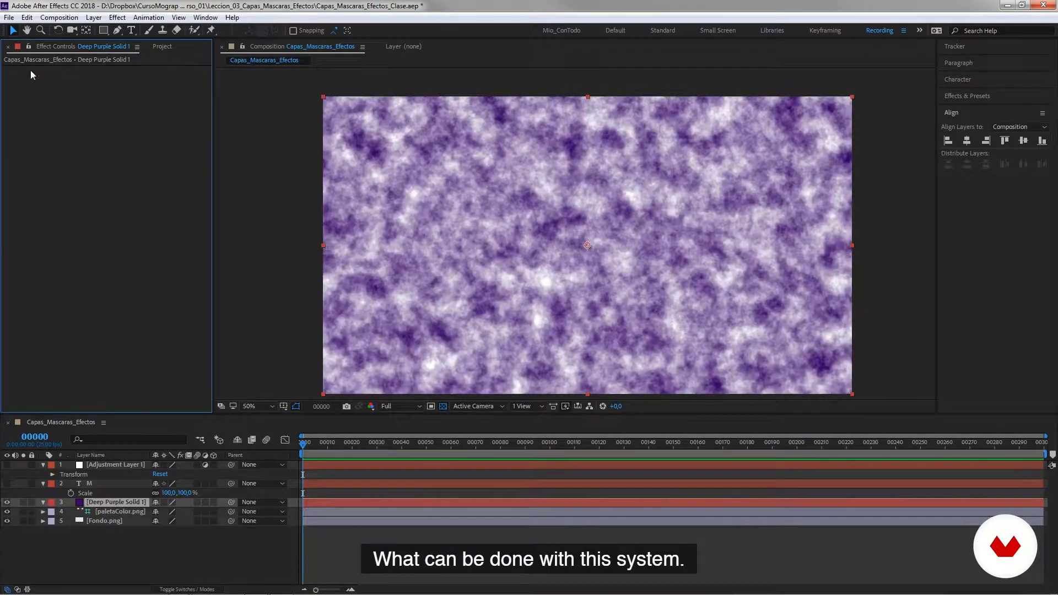
key(Delete)
Hide the Deep Purple Solid and paletaColor.png layers, and select the Fondo.png background layer.
click(105, 501)
click(7, 501)
click(7, 502)
click(8, 502)
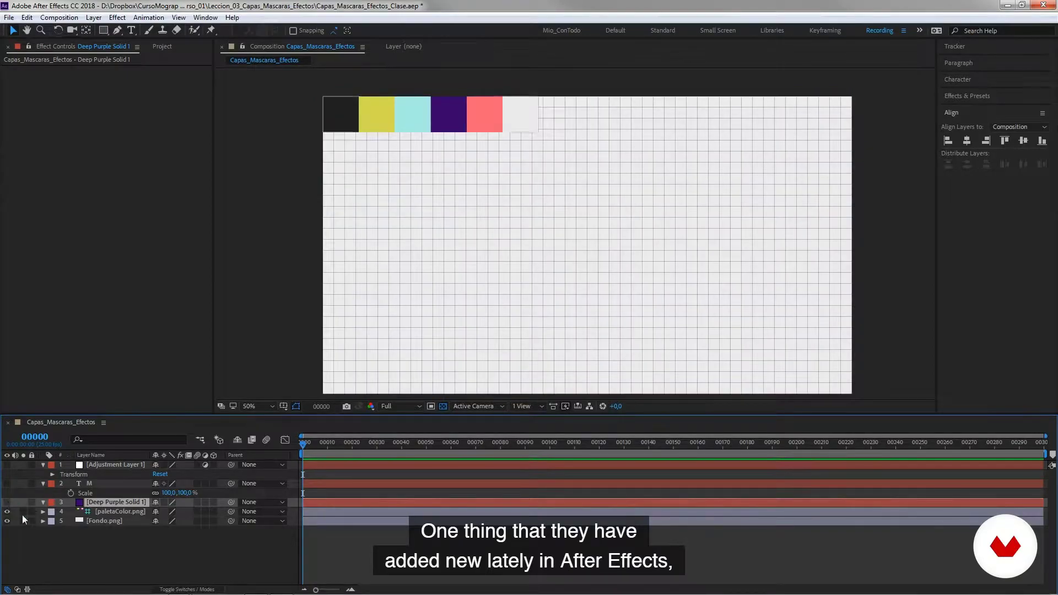
click(116, 523)
click(7, 511)
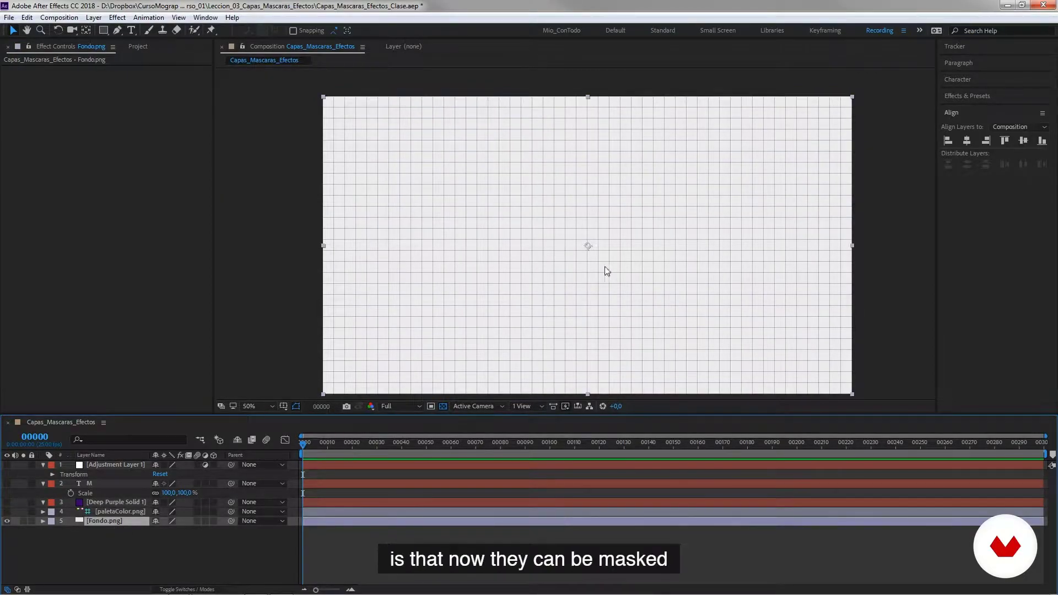
Apply a Fast Box Blur to the Fondo.png layer with a Blur Radius of 12.
right_click(54, 94)
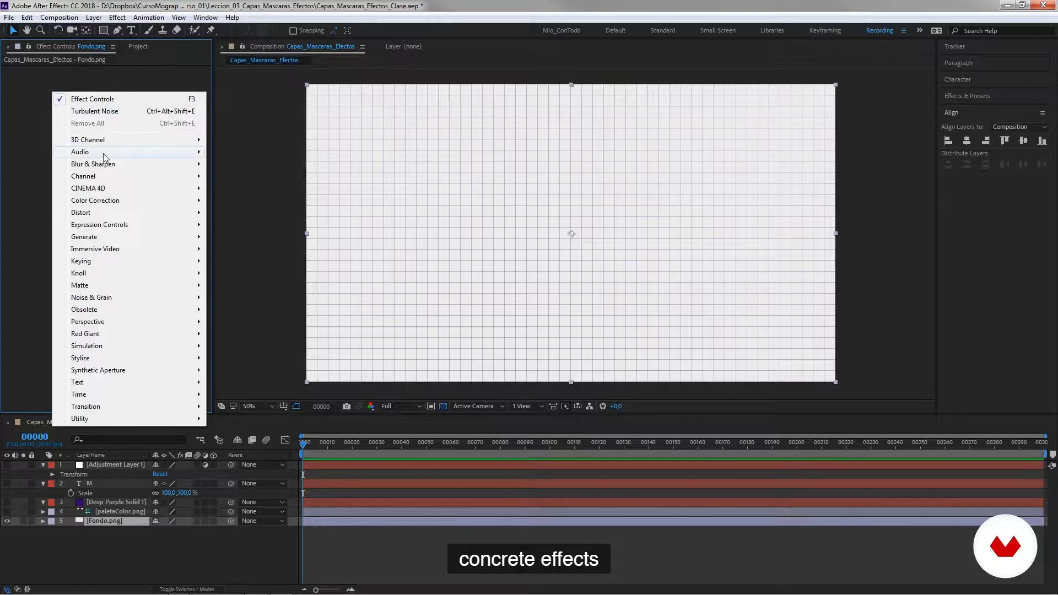
mouse_move(106, 164)
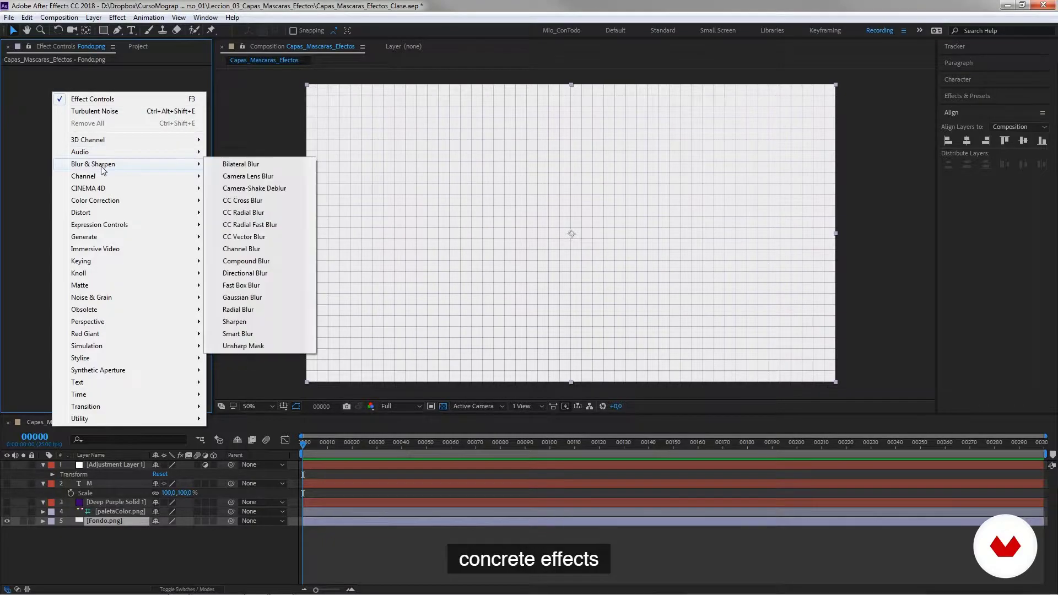
click(267, 286)
drag(120, 78, 125, 79)
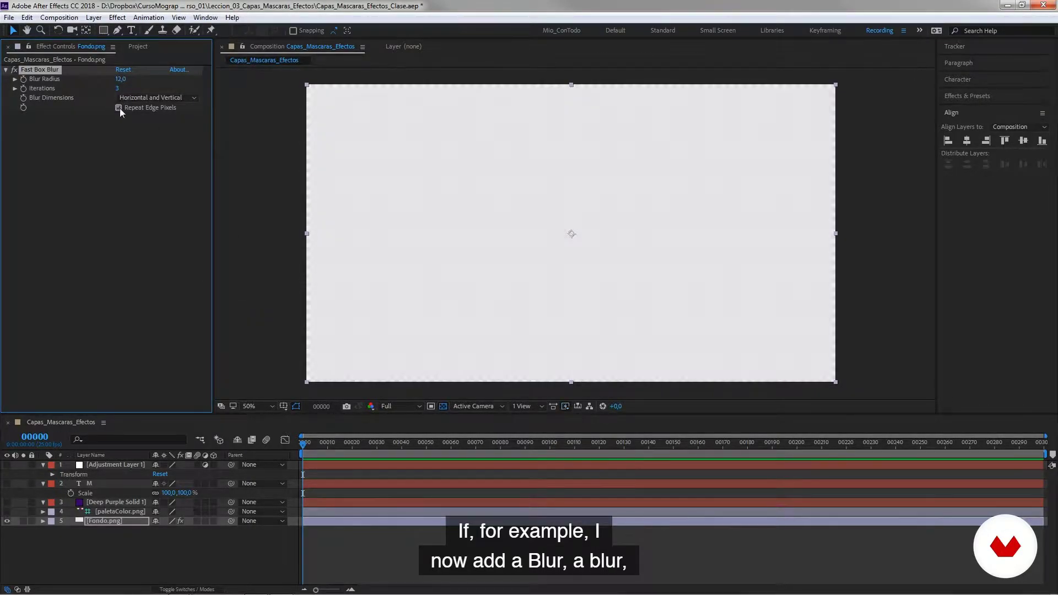
Add a Levels effect to the Fondo.png layer and set its Input Black to 207.
right_click(62, 156)
mouse_move(89, 264)
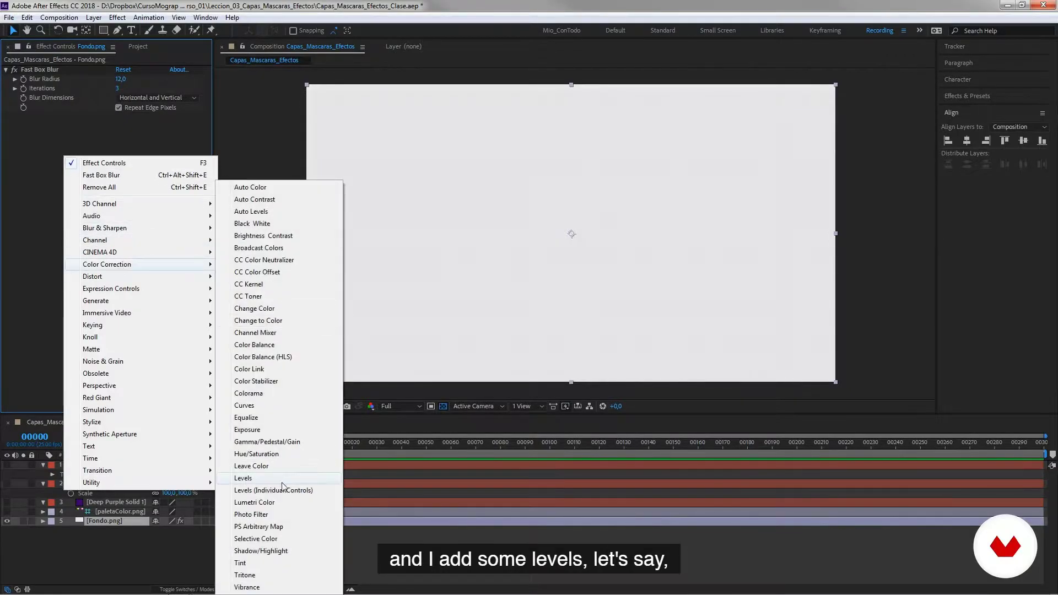
click(242, 475)
drag(32, 179, 147, 180)
Draw a rectangular mask covering slightly more than the right half of the Fondo.png layer.
click(111, 522)
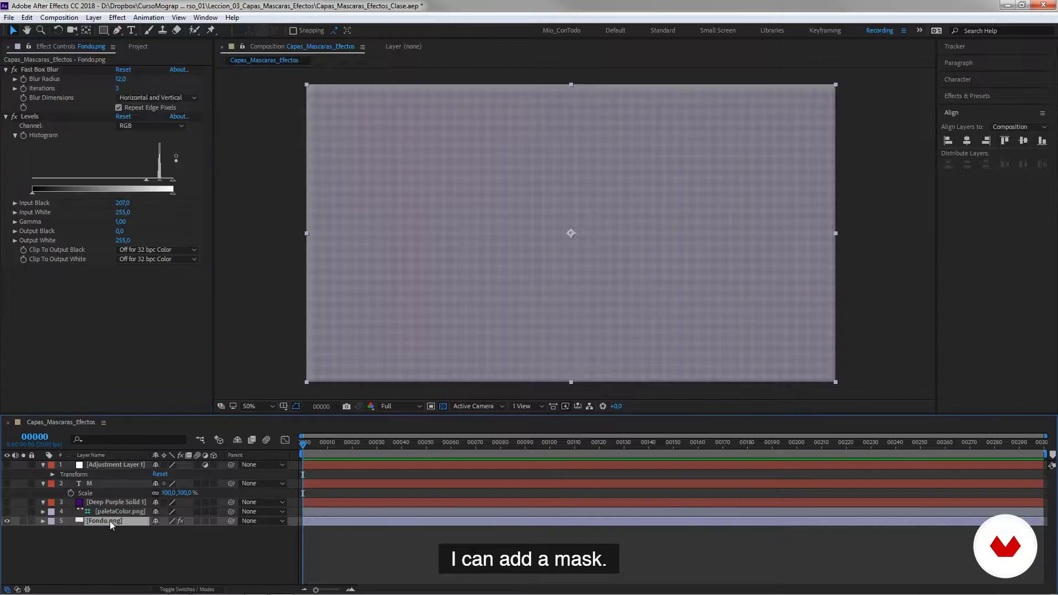
click(105, 31)
drag(858, 76, 552, 398)
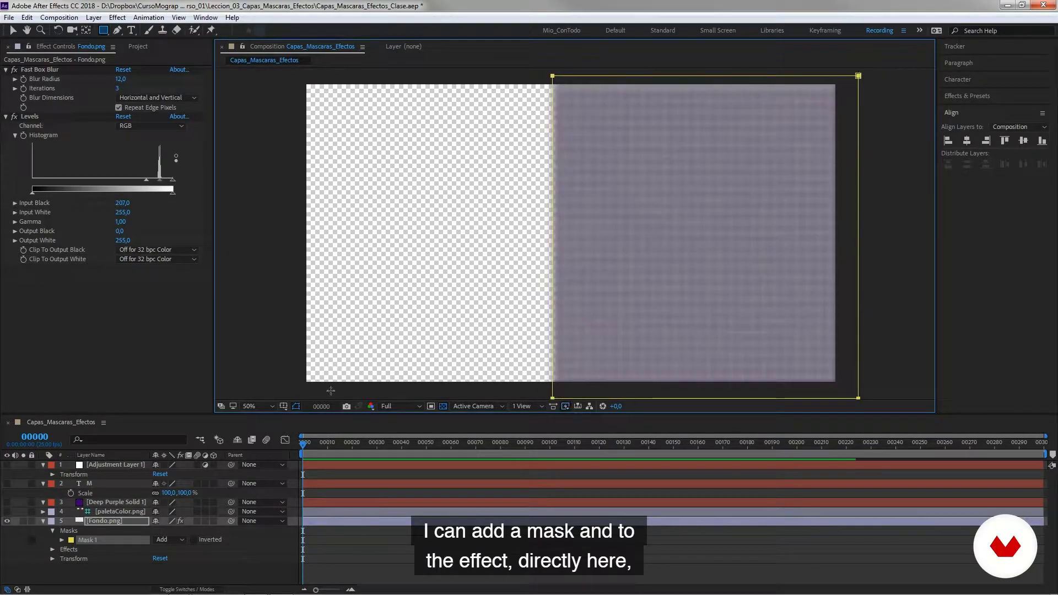
Add Mask 1 as the mask reference in the Compositing Options of the Fast Box Blur on Fondo.png.
click(53, 549)
click(80, 567)
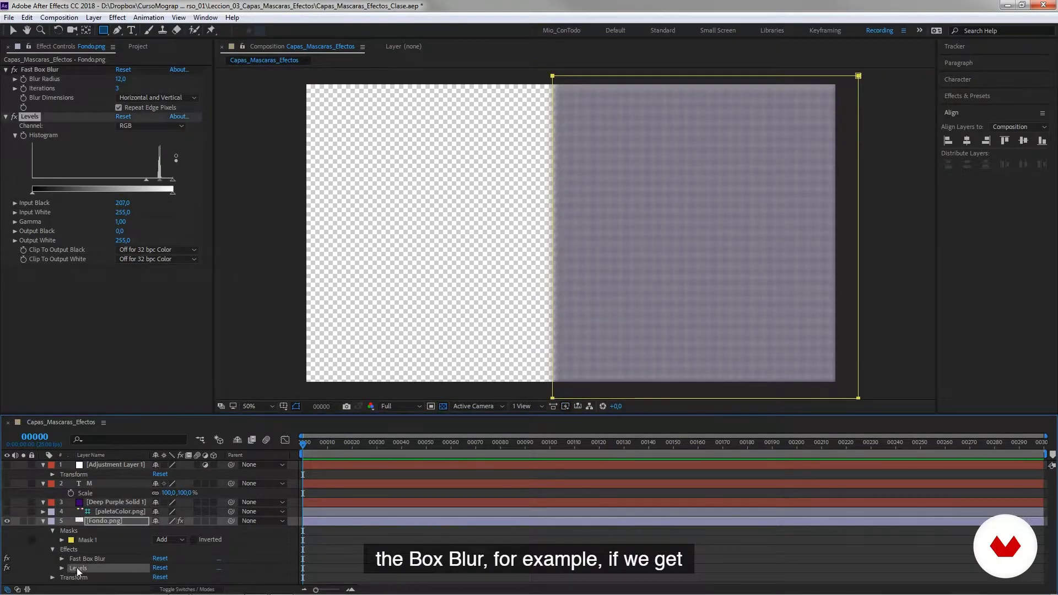
click(77, 559)
click(61, 559)
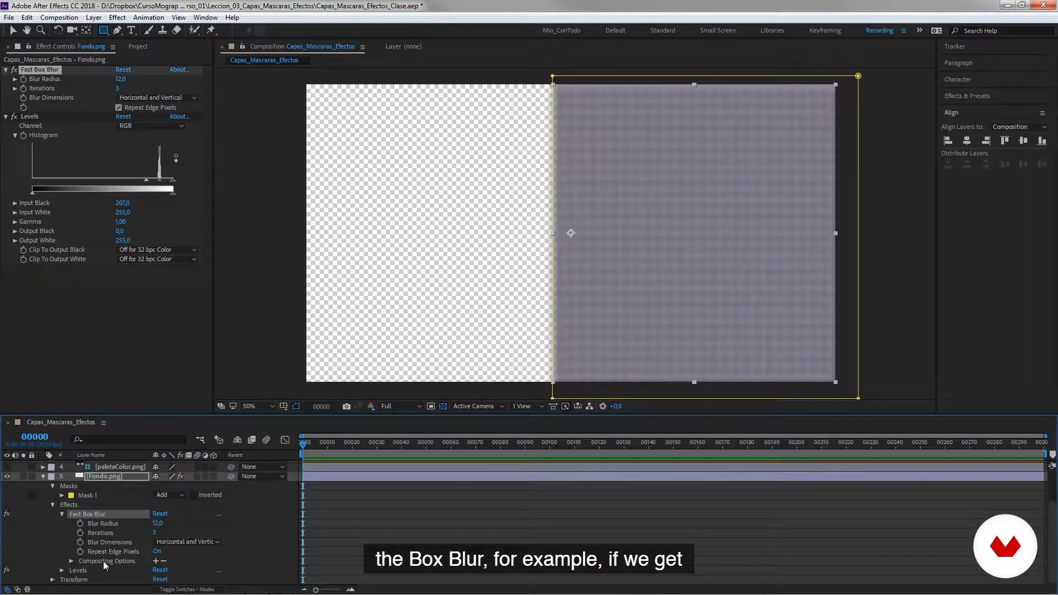
click(105, 561)
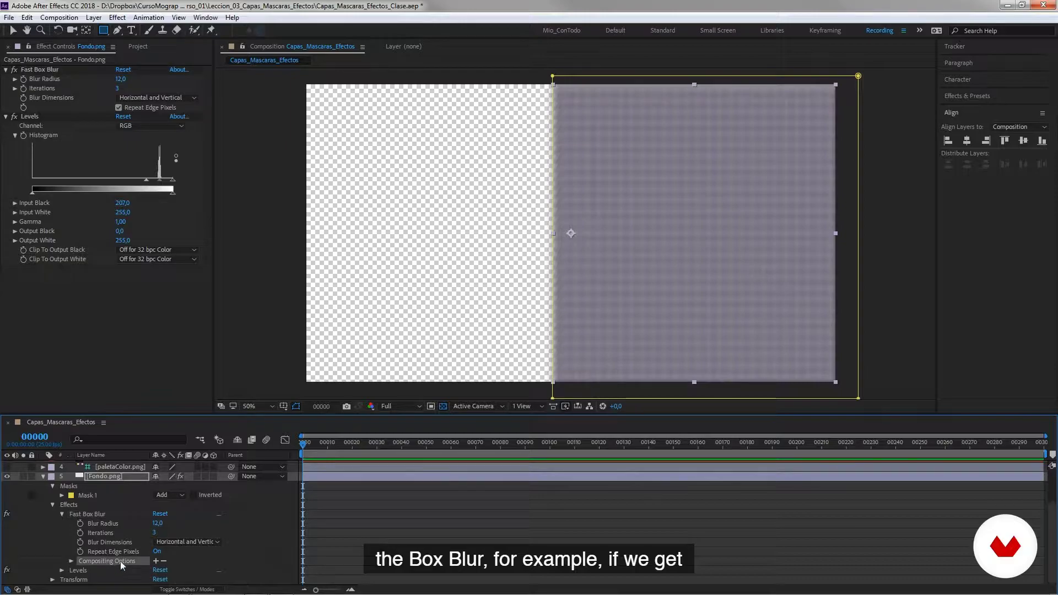
click(156, 560)
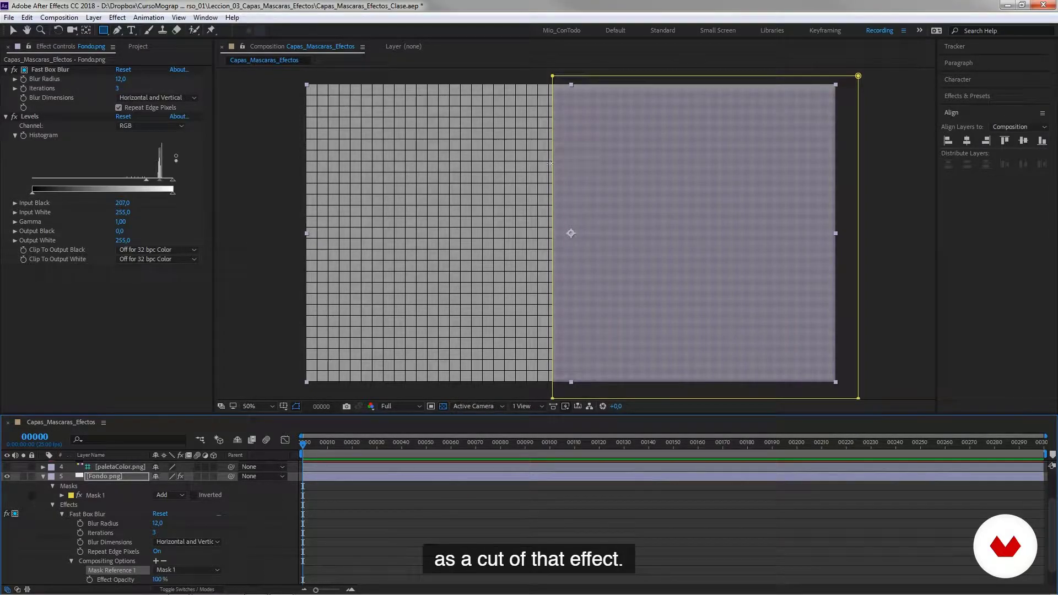
Set the Mask Feather of Mask 1 on the Fondo.png layer to 152 pixels.
click(88, 514)
click(61, 495)
mouse_move(166, 514)
mouse_down()
mouse_move(239, 512)
mouse_move(170, 516)
mouse_up()
Stretch Mask 1 vertically well past the upper and lower edges of the layer and inspect its feathered boundary.
scroll(696, 161, down, 2)
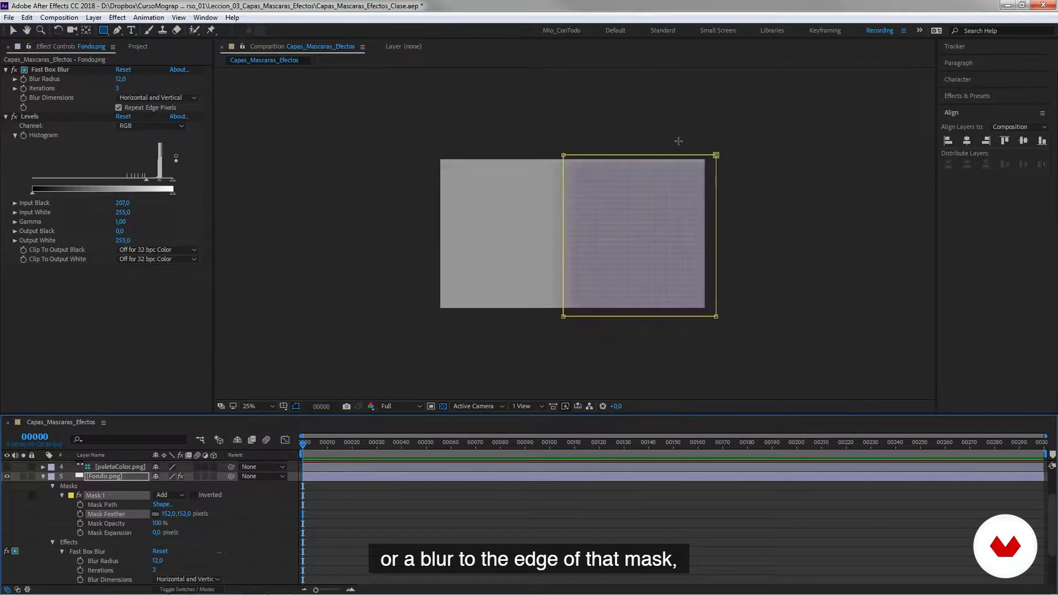
double_click(627, 156)
drag(639, 155, 640, 122)
scroll(573, 245, up, 3)
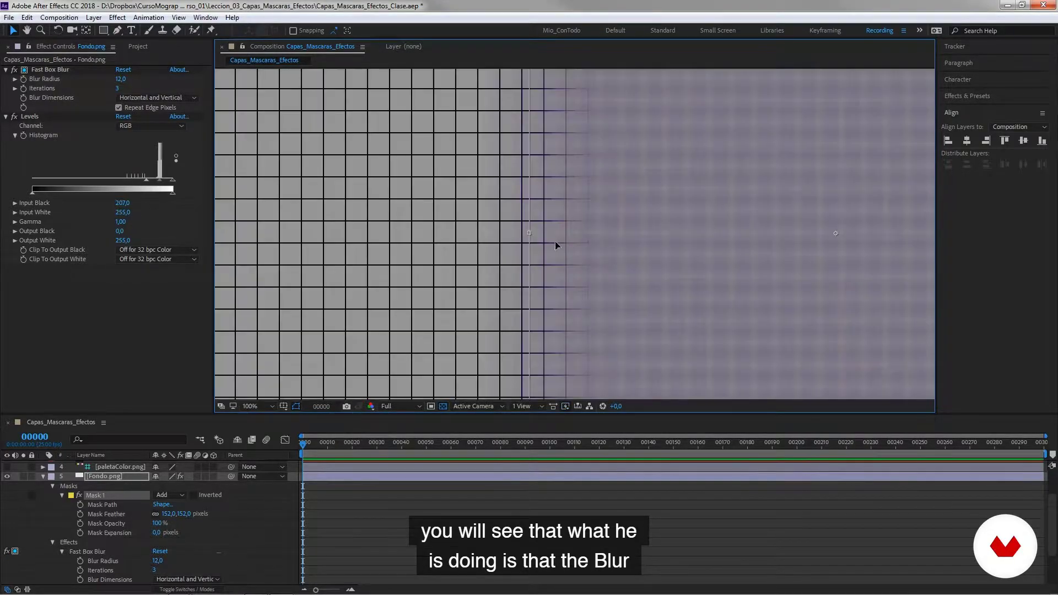
Add Mask 1 as the mask reference in the Compositing Options of the Levels effect.
scroll(115, 536, down, 2)
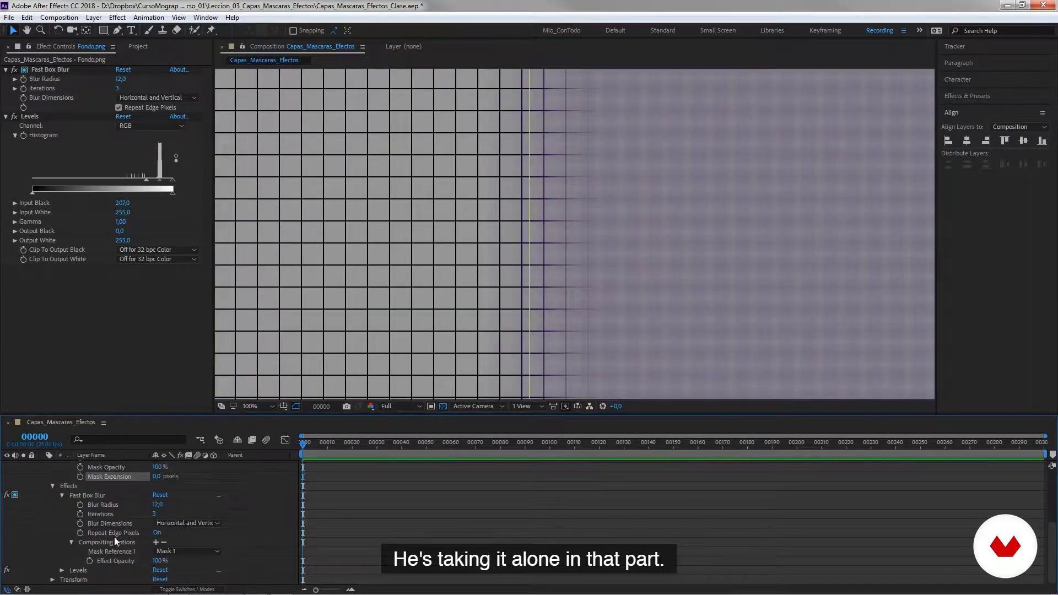
click(64, 572)
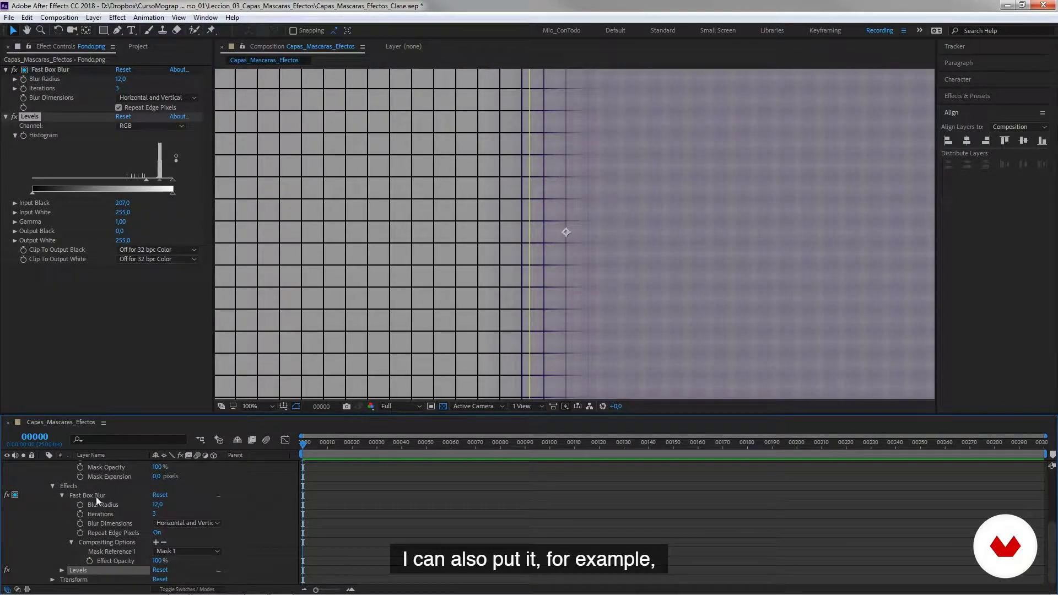
click(80, 498)
click(62, 495)
click(61, 569)
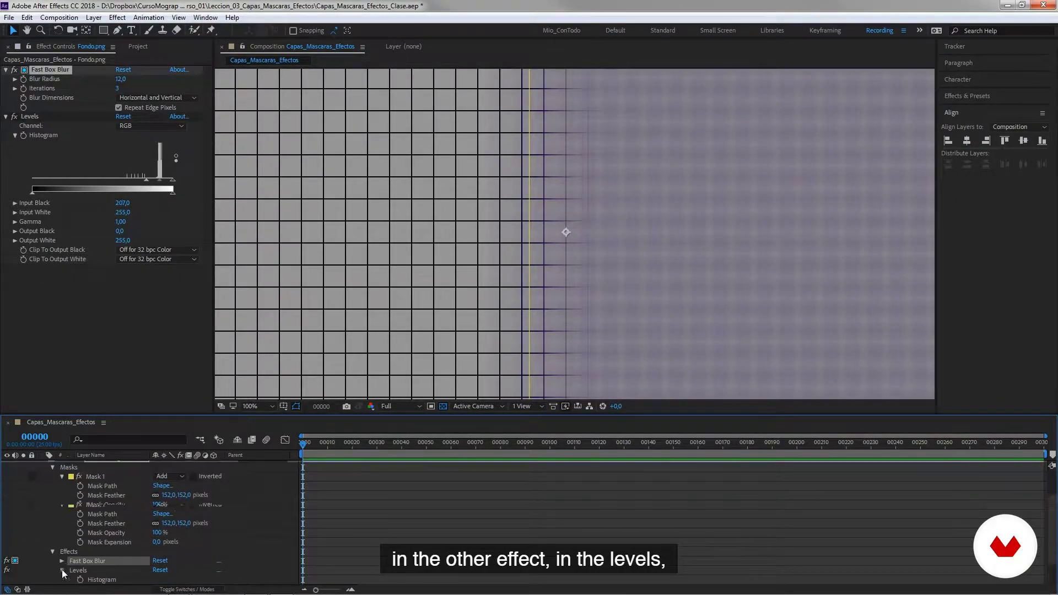
scroll(597, 194, down, 4)
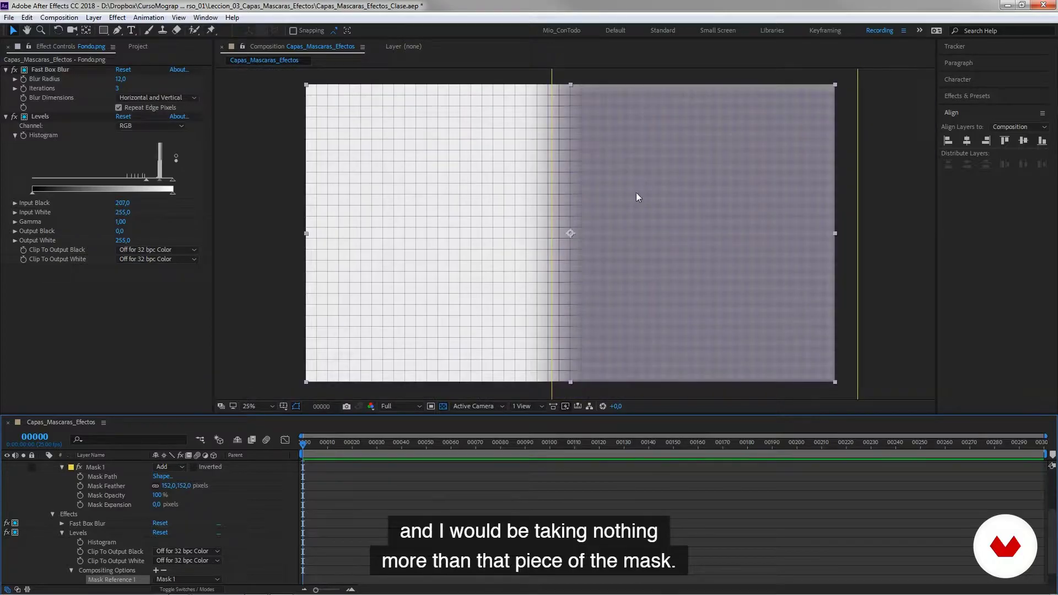
Add three points along the left edge of Mask 1 and pull the middle one inward to form a wedge.
scroll(550, 182, up, 4)
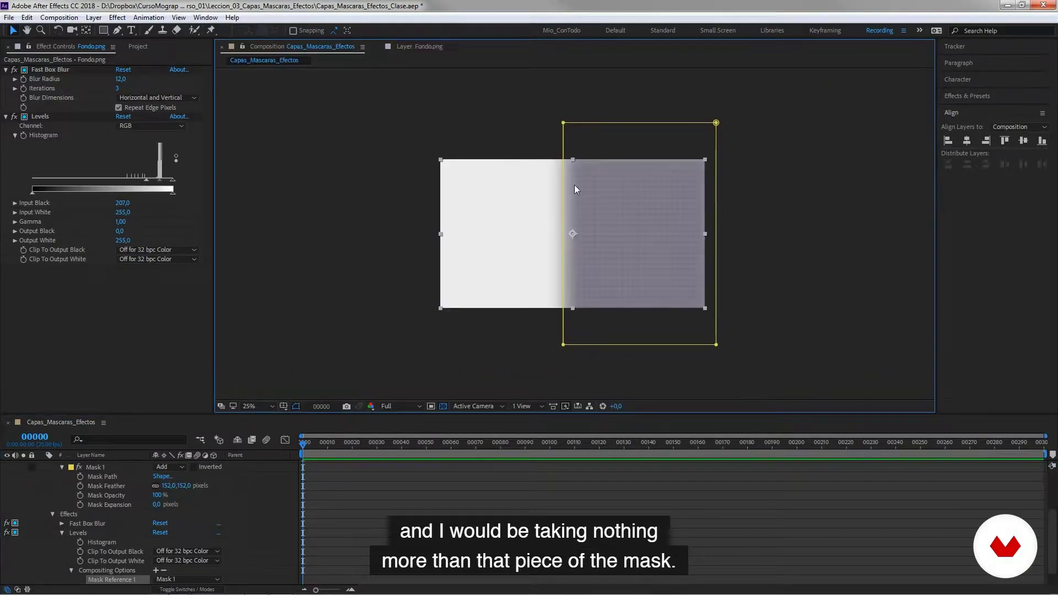
scroll(576, 194, down, 2)
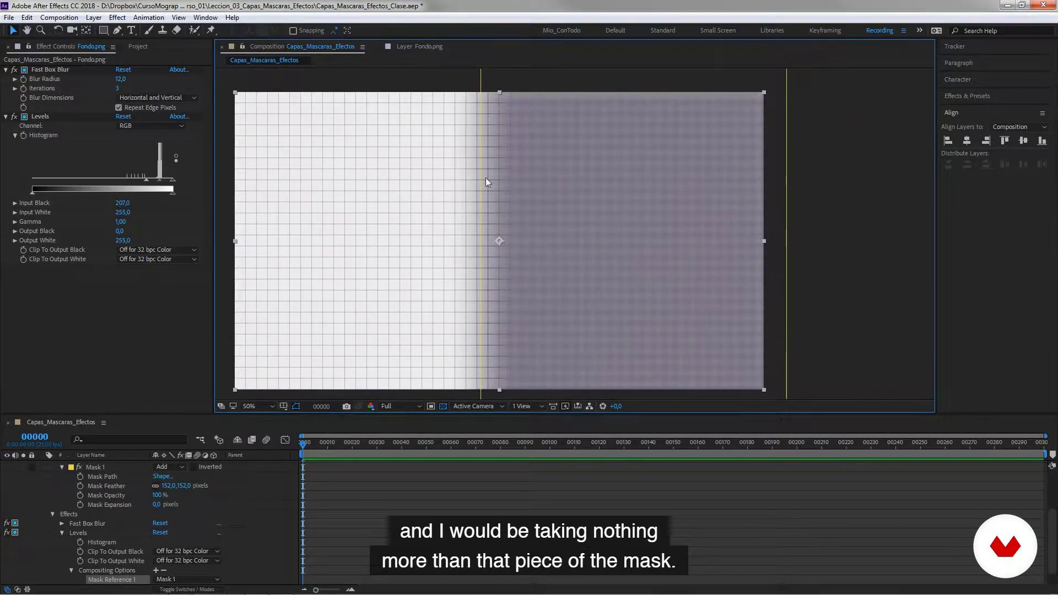
click(789, 238)
key(g)
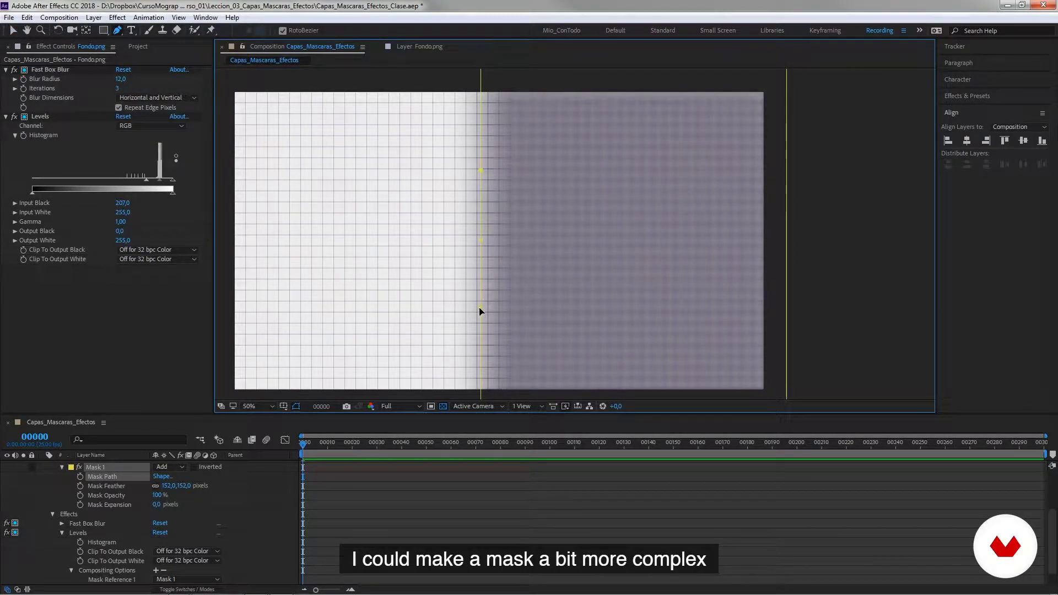
drag(482, 241, 630, 230)
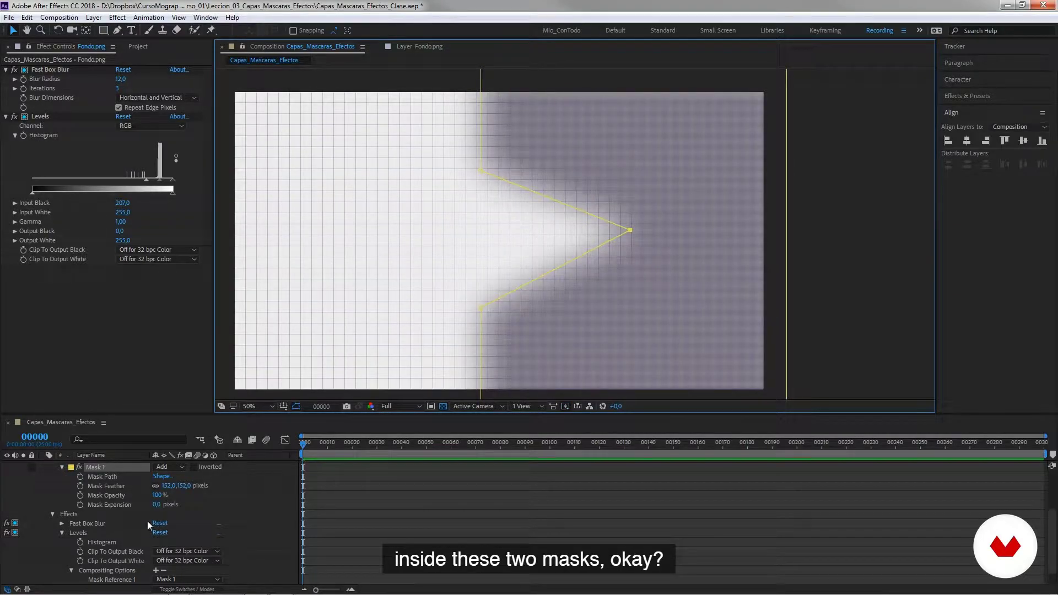
Delete Mask 1 and the Levels effect from the Fondo.png layer.
scroll(133, 505, up, 3)
click(108, 524)
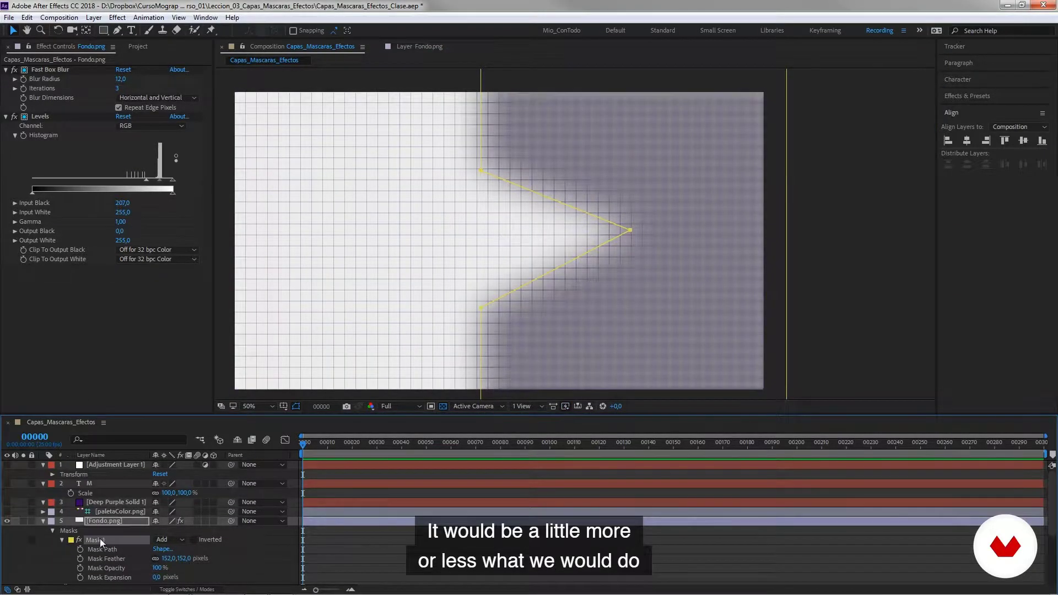
key(Delete)
click(94, 540)
click(91, 549)
key(Delete)
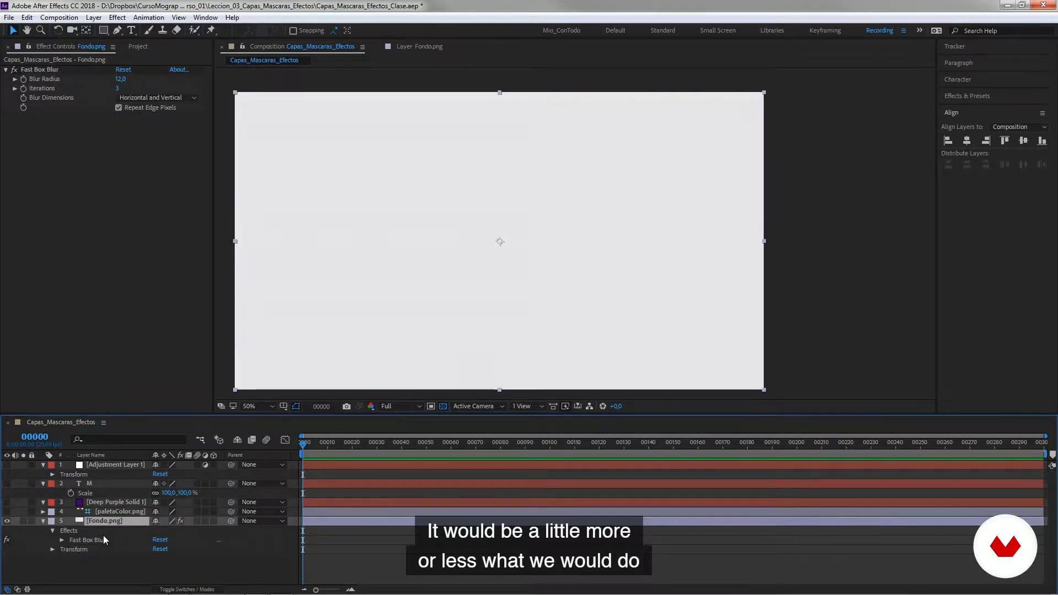
Remove the remaining effect from the Fondo.png layer, keeping Adjustment Layer 1 hidden.
click(111, 468)
click(6, 465)
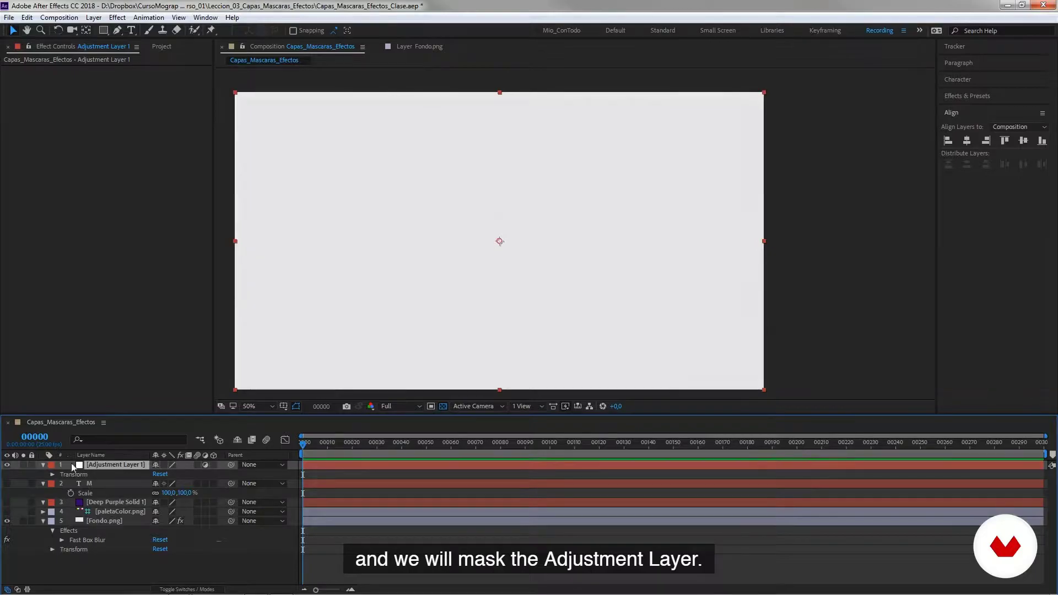
click(102, 520)
key(ctrl+shift+e)
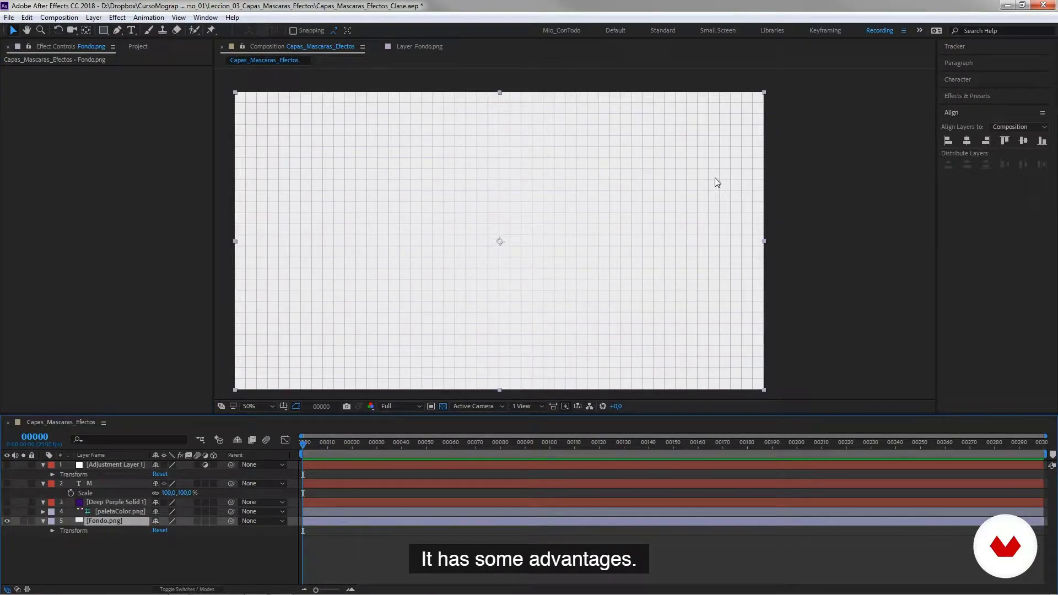
Compare the different places from which an effect can be applied to the Fondo.png layer.
right_click(112, 124)
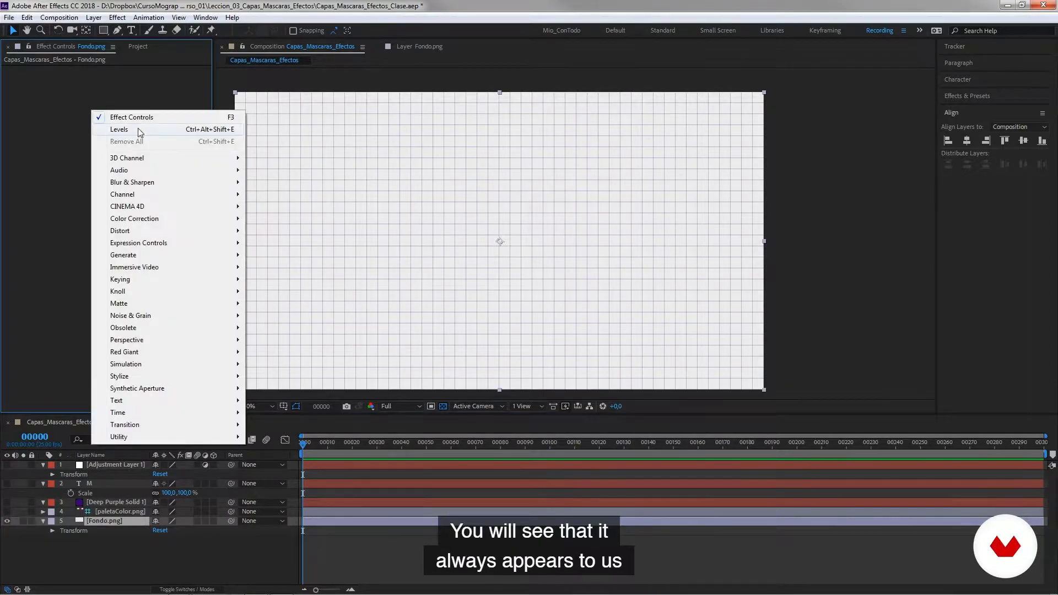
click(85, 93)
click(98, 19)
mouse_move(112, 18)
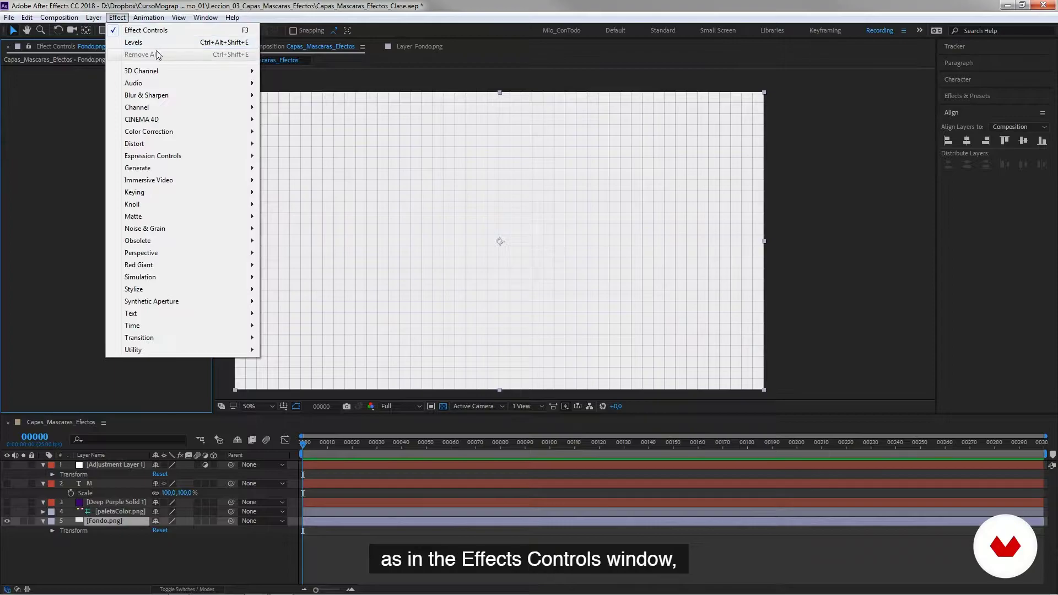
click(38, 153)
right_click(67, 160)
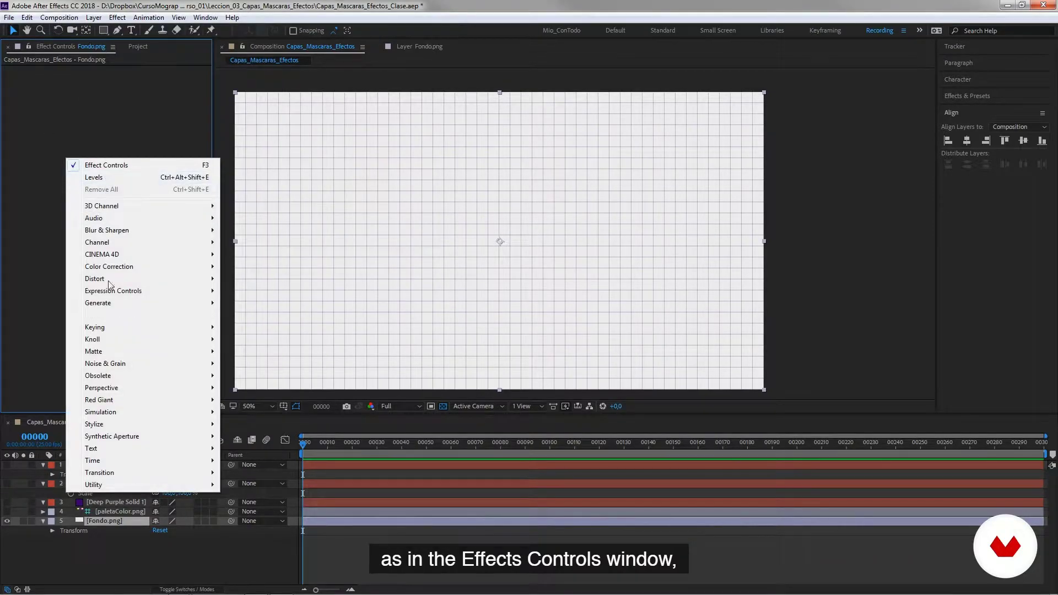
click(111, 520)
right_click(108, 520)
mouse_move(235, 223)
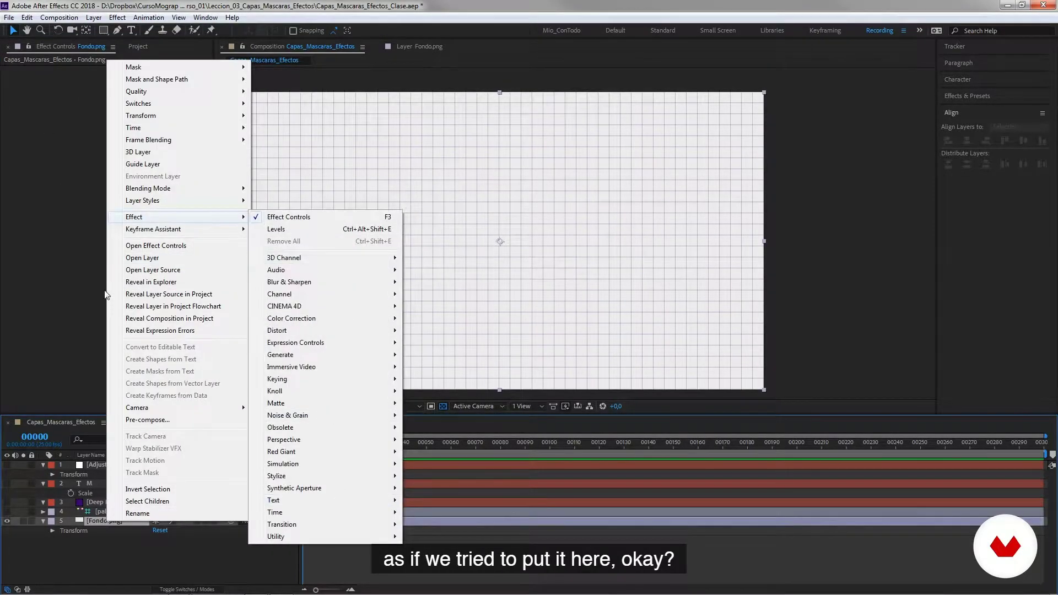
click(91, 148)
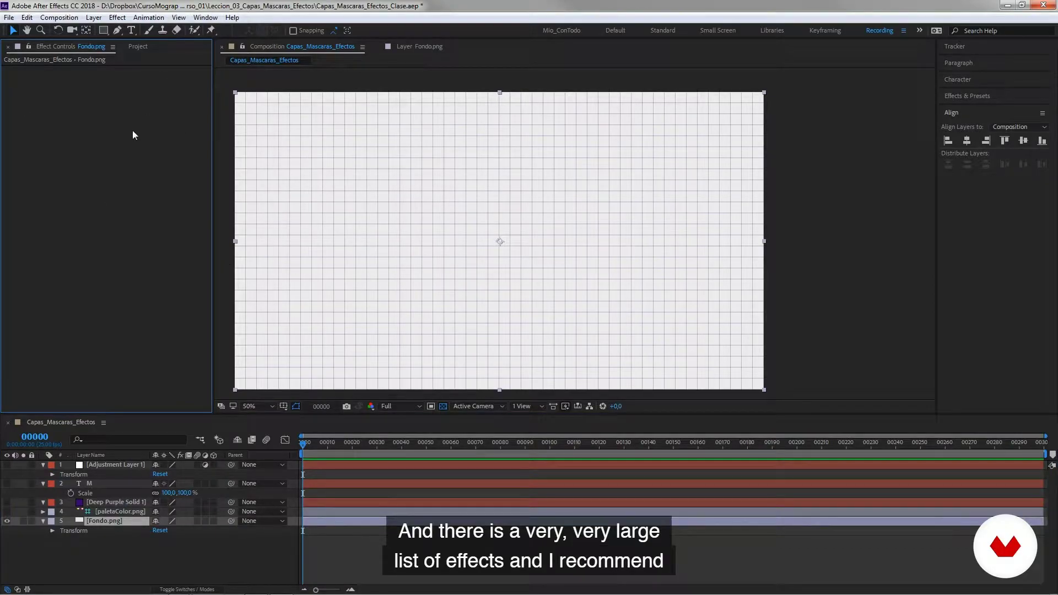
Browse the effect categories available for the Fondo.png layer, including Color Correction, Audio, Channel and Distort.
right_click(84, 112)
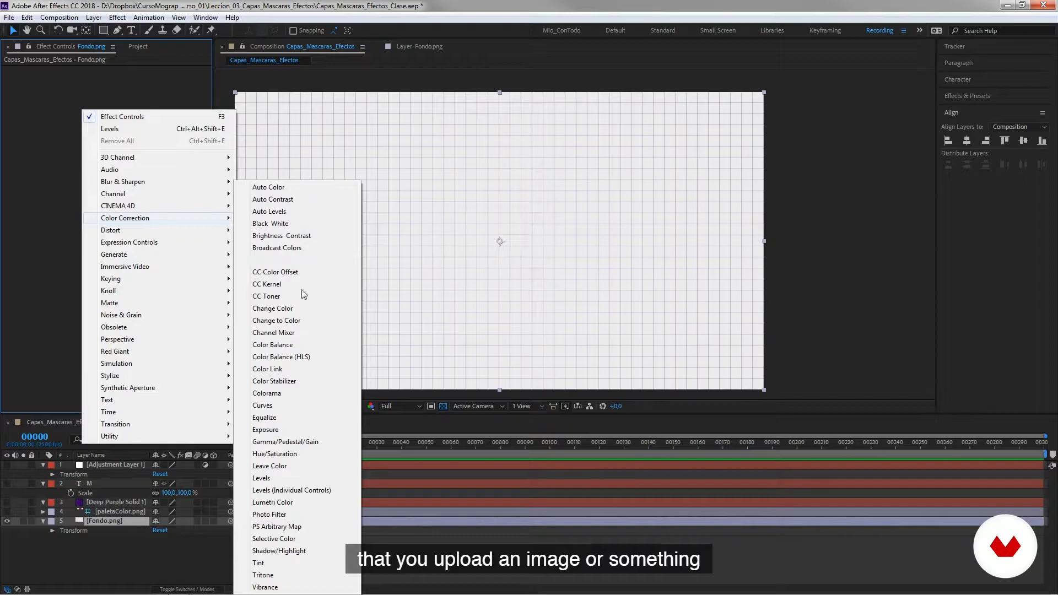
click(120, 555)
click(111, 521)
click(75, 143)
right_click(100, 101)
mouse_move(166, 150)
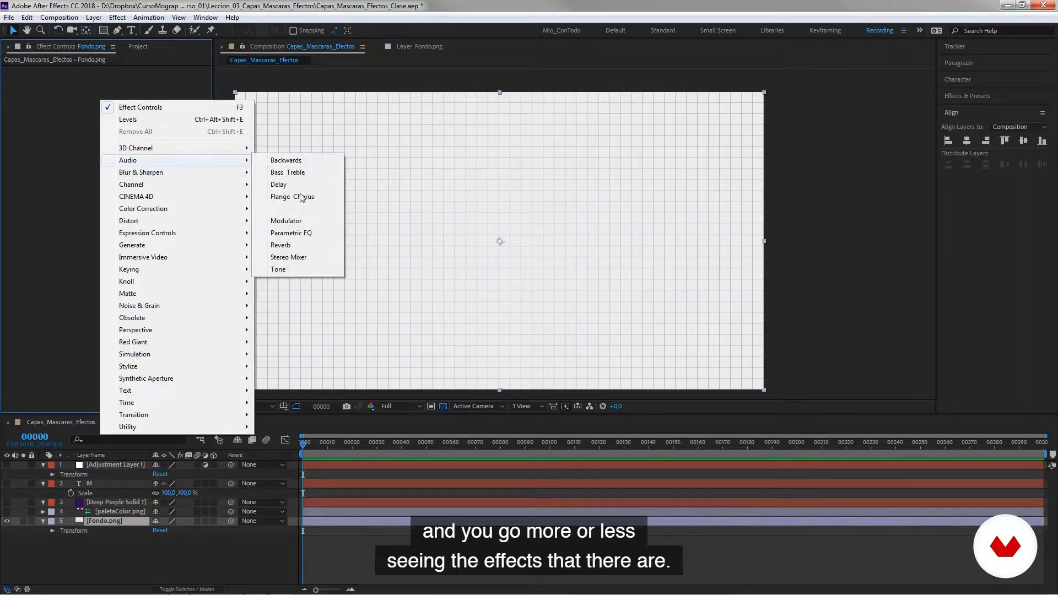
mouse_move(199, 175)
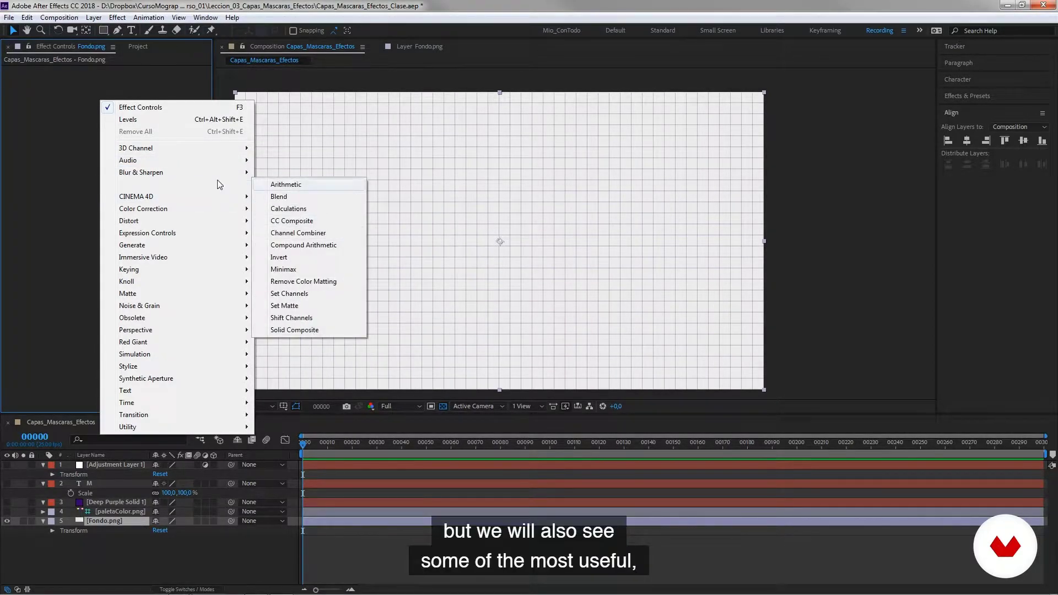
mouse_move(163, 210)
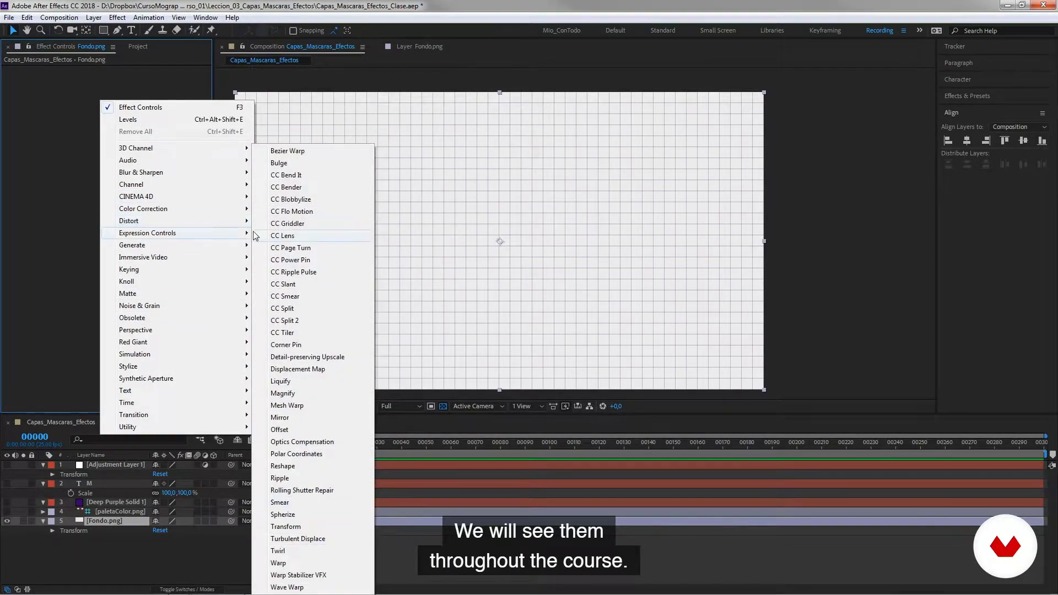
click(47, 139)
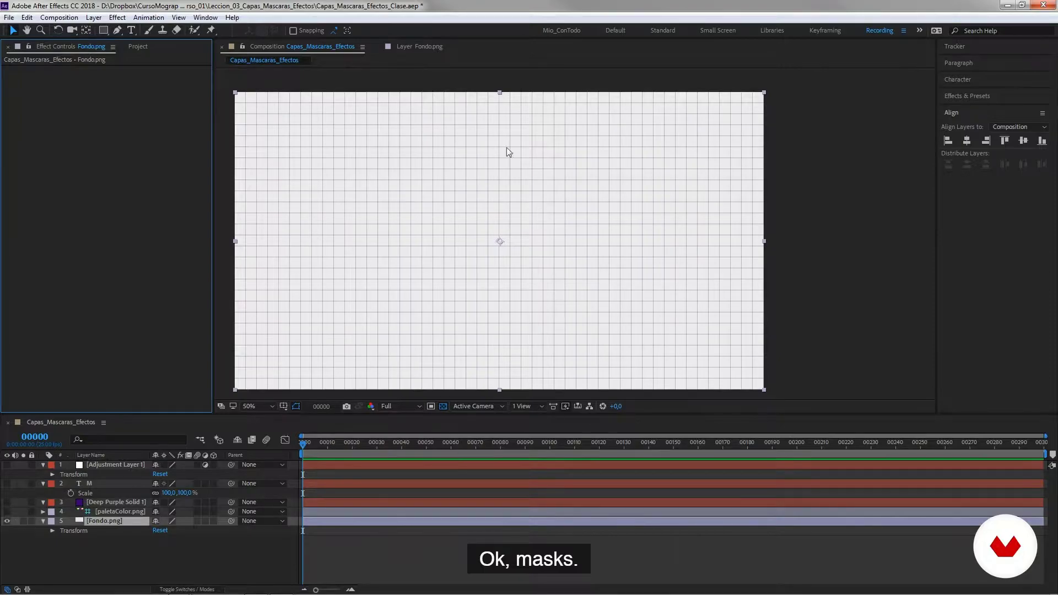
Show the Deep Purple Solid 1 layer, turn off RotoBezier for the Pen tool and discard the trial path.
click(56, 502)
click(9, 503)
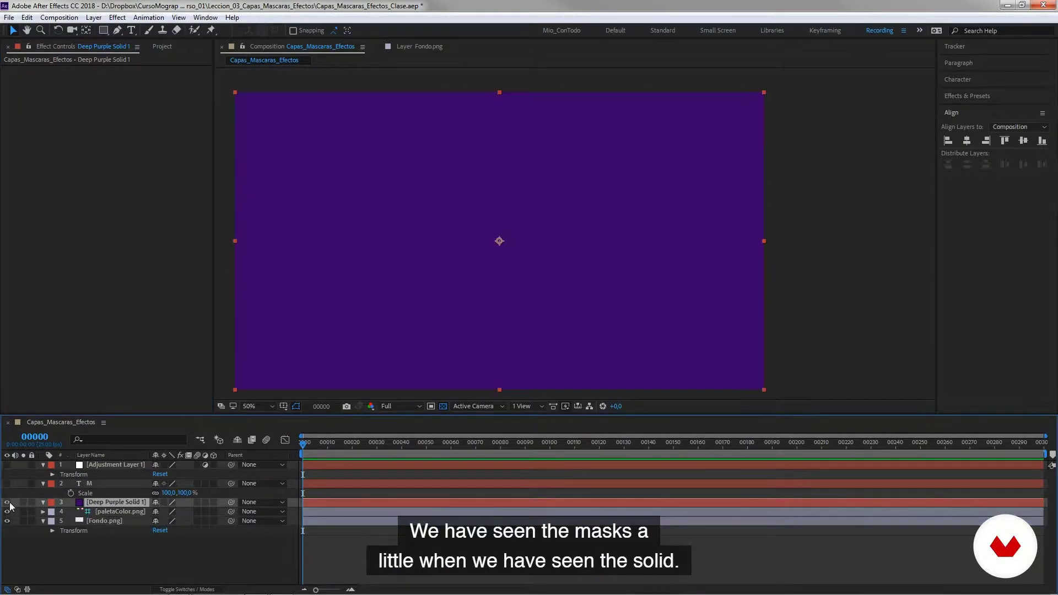
click(103, 32)
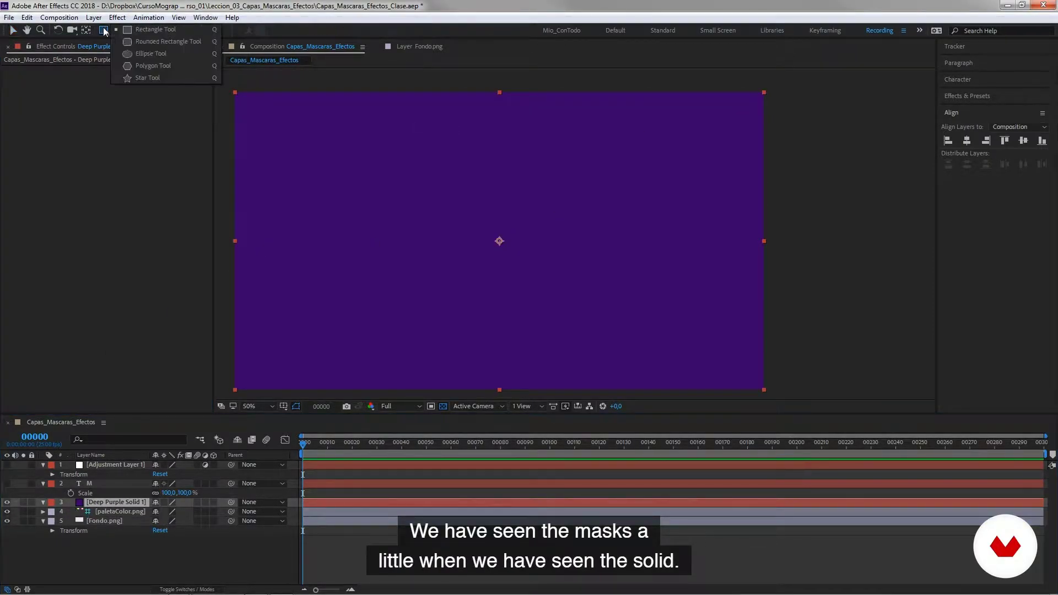
click(585, 185)
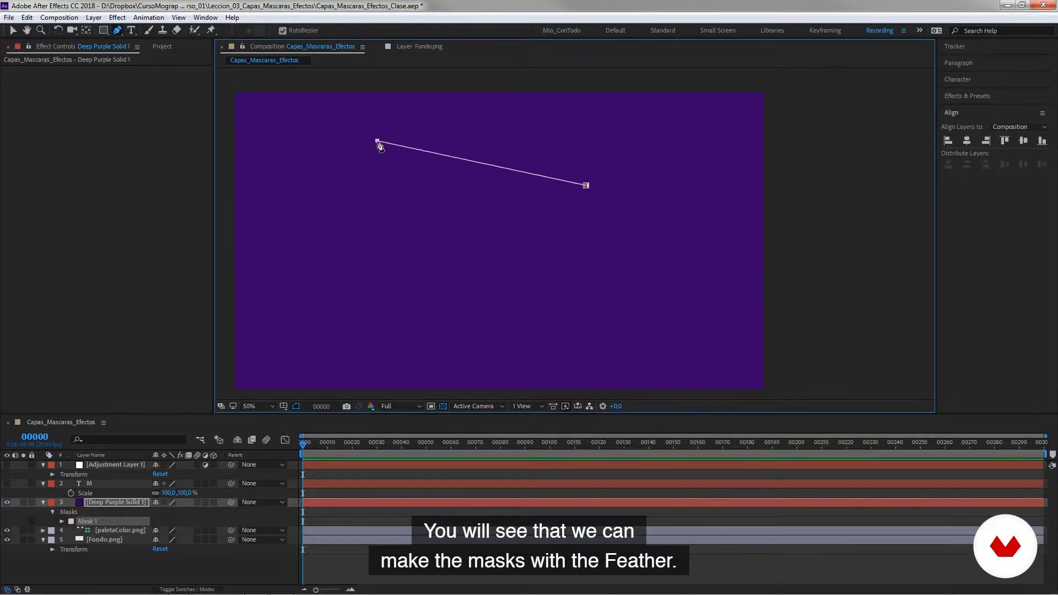
click(310, 32)
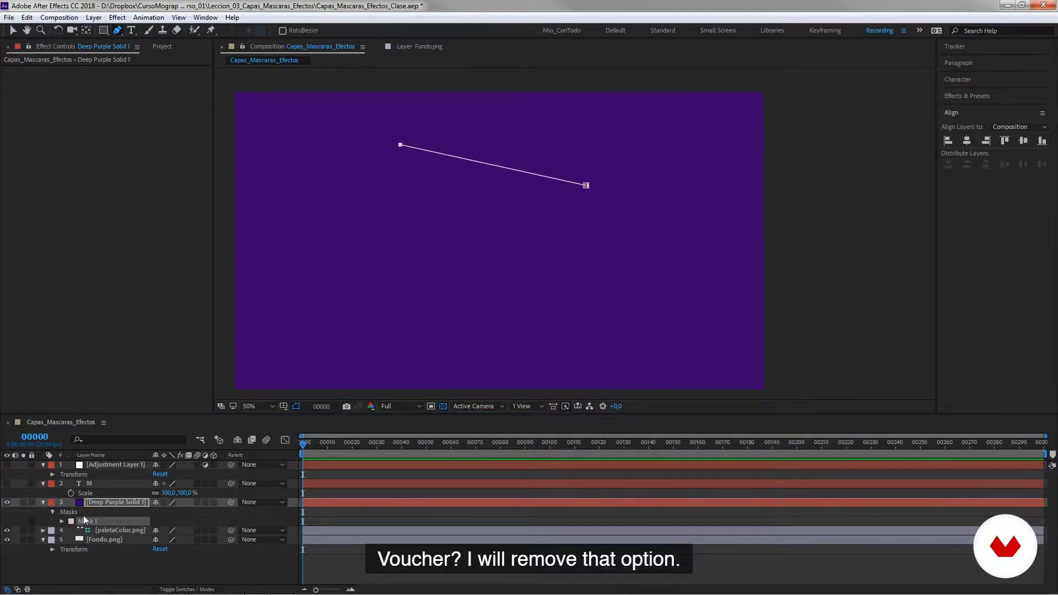
key(Delete)
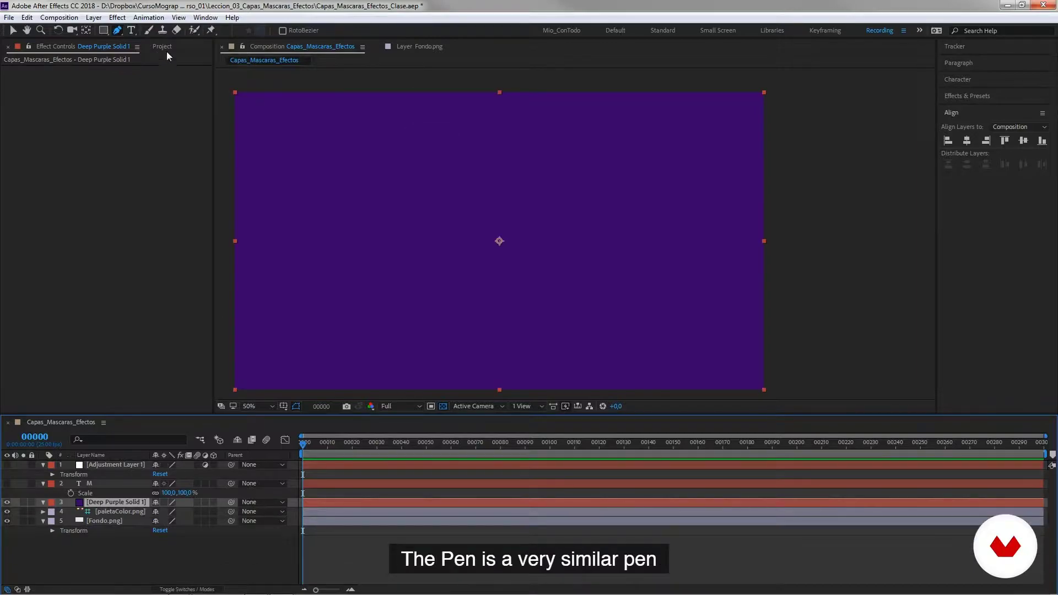
Draw a Pen tool mask on the purple solid with straight corners and curved points, bending one handle independently.
click(624, 239)
drag(397, 154, 301, 210)
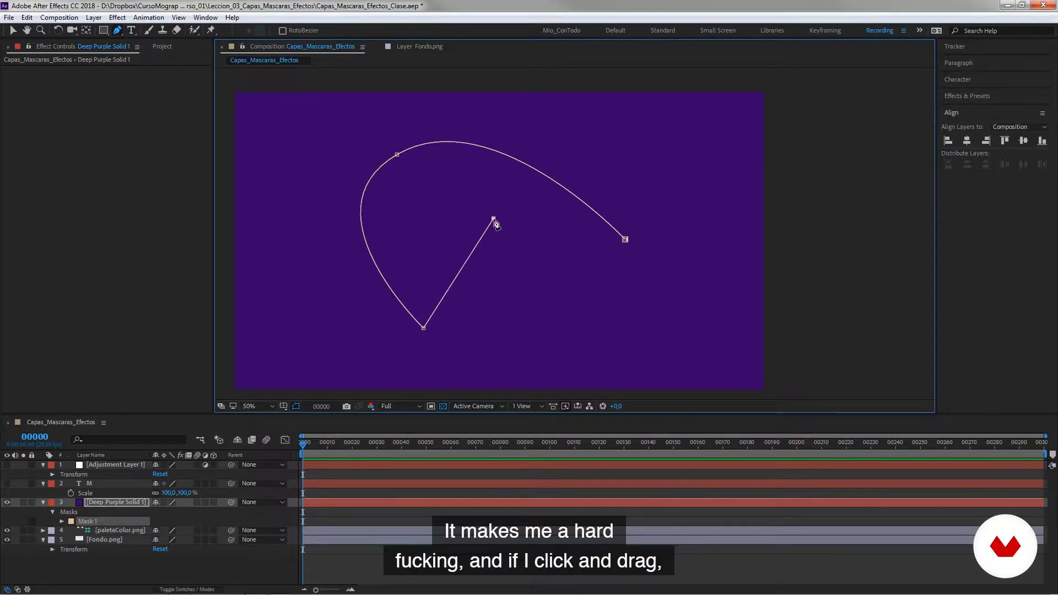
drag(645, 347, 696, 328)
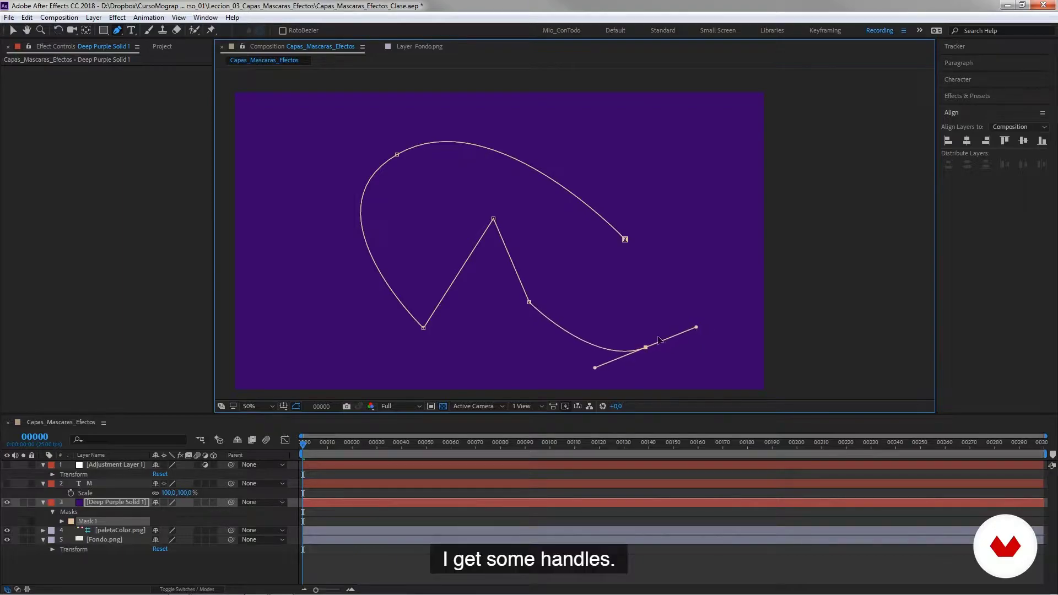
drag(706, 271, 650, 222)
drag(705, 252, 684, 254)
drag(656, 287, 715, 210)
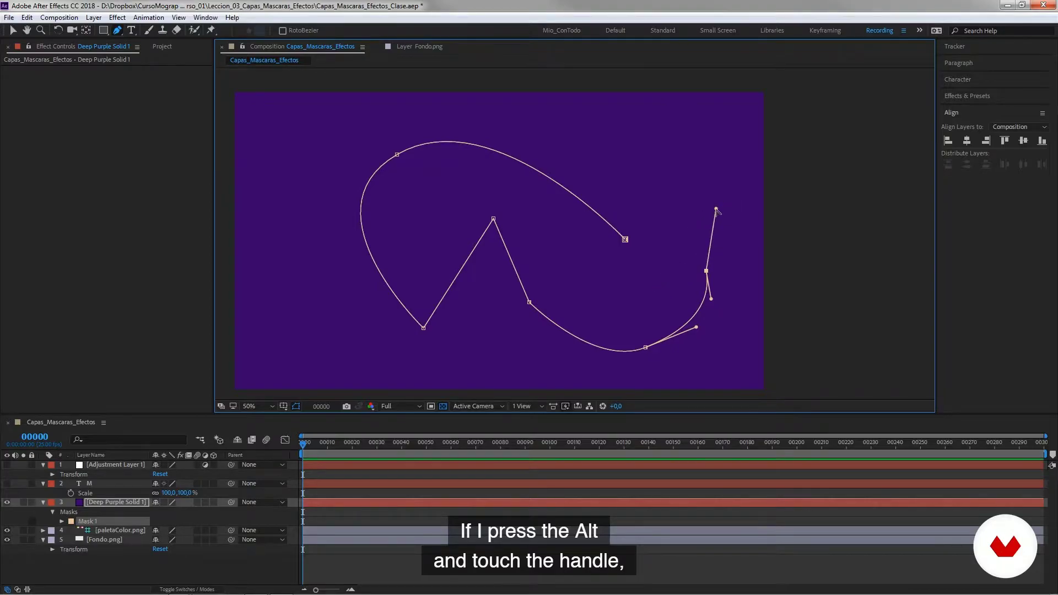
Continue the pen mask with curves using broken and shortened handles back to its starting point, and delete the mask.
drag(646, 286, 656, 286)
drag(581, 288, 582, 270)
drag(564, 220, 570, 218)
drag(703, 214, 673, 166)
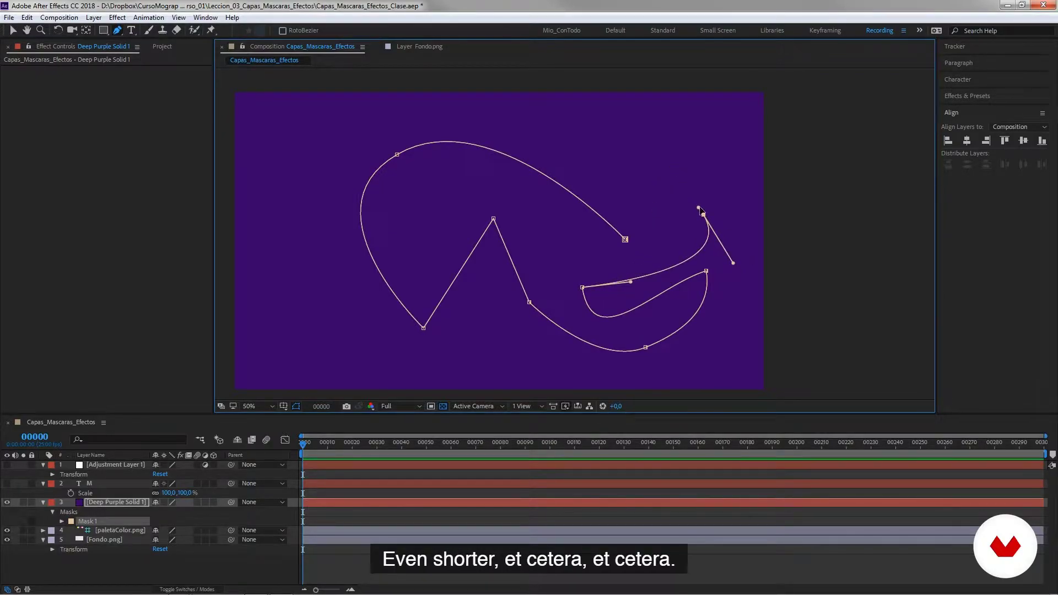
click(625, 240)
click(107, 521)
key(Delete)
Draw an open, curved four-point mask across the purple solid with the Pen tool and expand its mask properties.
drag(311, 202, 342, 197)
drag(491, 253, 567, 264)
drag(681, 200, 684, 160)
click(552, 123)
key(v)
click(61, 521)
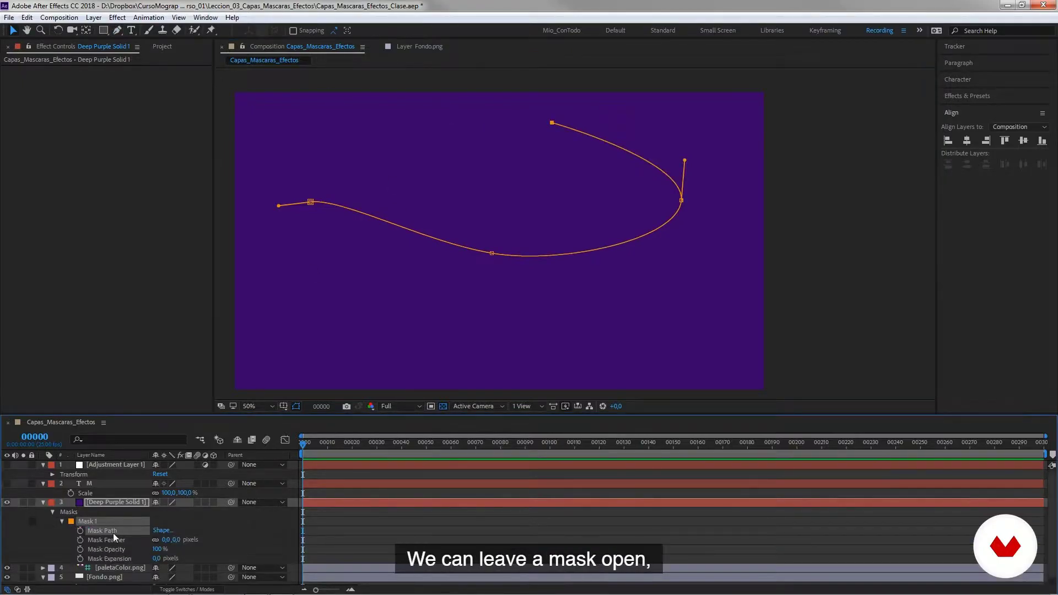
Reshape the open mask by lowering its starting point, raising the middle point and lengthening their handles.
drag(310, 202, 320, 318)
drag(492, 254, 479, 239)
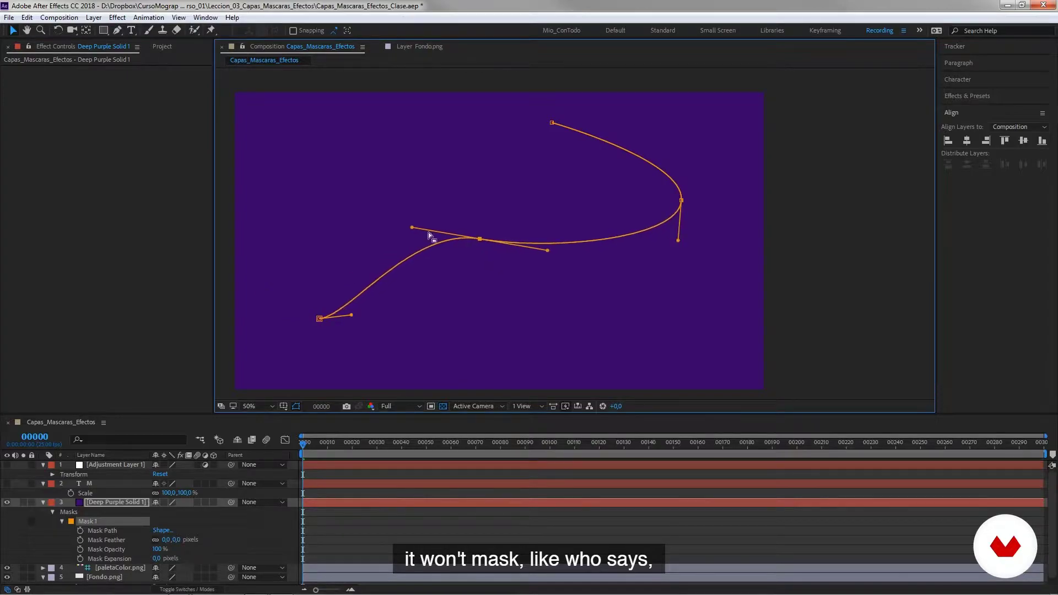
drag(412, 227, 375, 197)
drag(351, 314, 411, 322)
Delete the open mask from the Deep Purple Solid 1 layer.
click(105, 522)
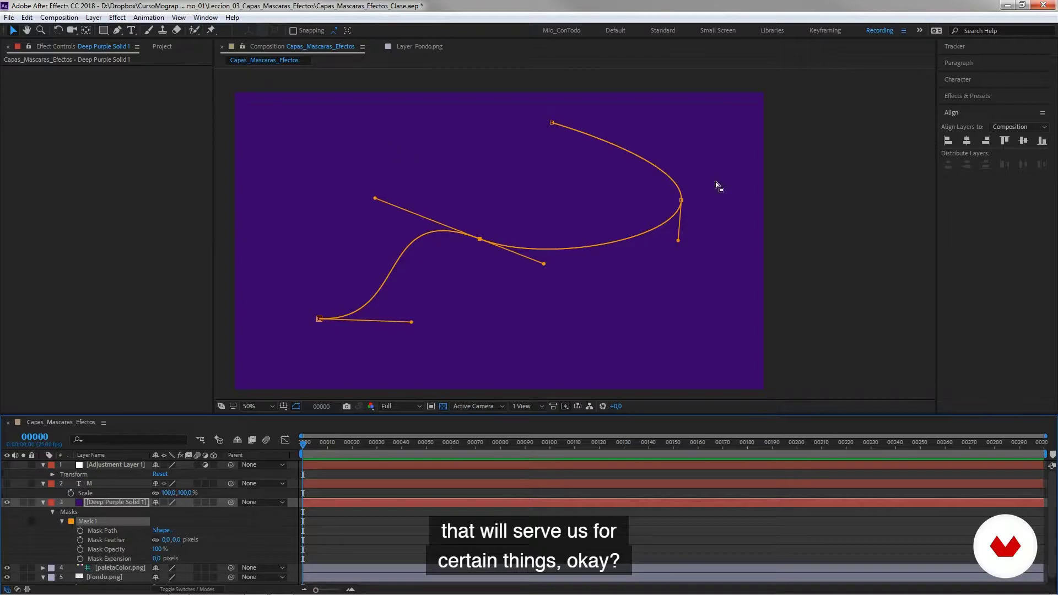
key(Delete)
click(66, 527)
click(91, 521)
key(Delete)
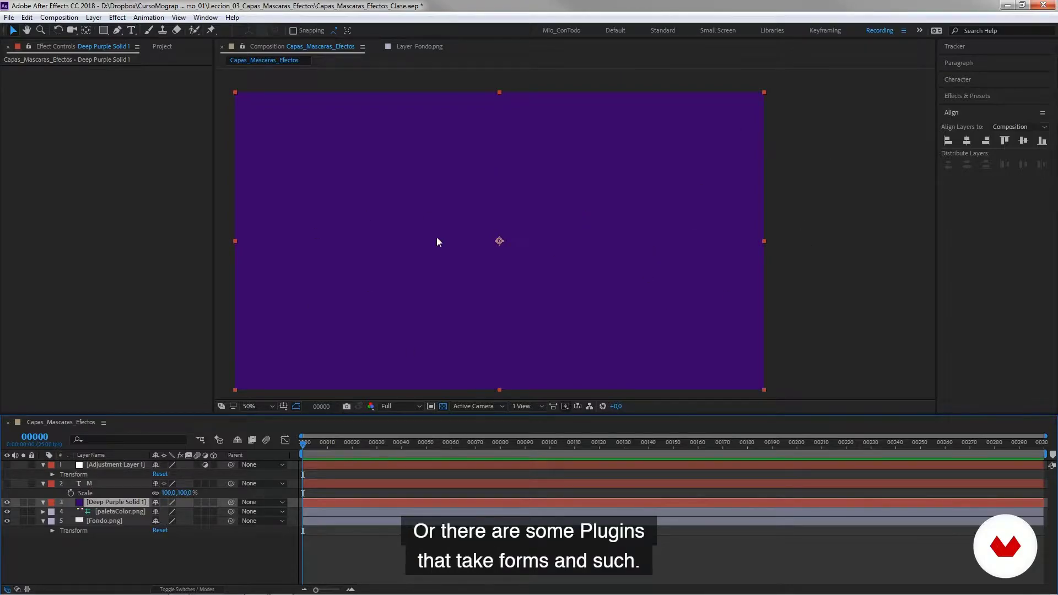
Turn on RotoBezier for the Pen tool and discard the path started without it.
click(103, 29)
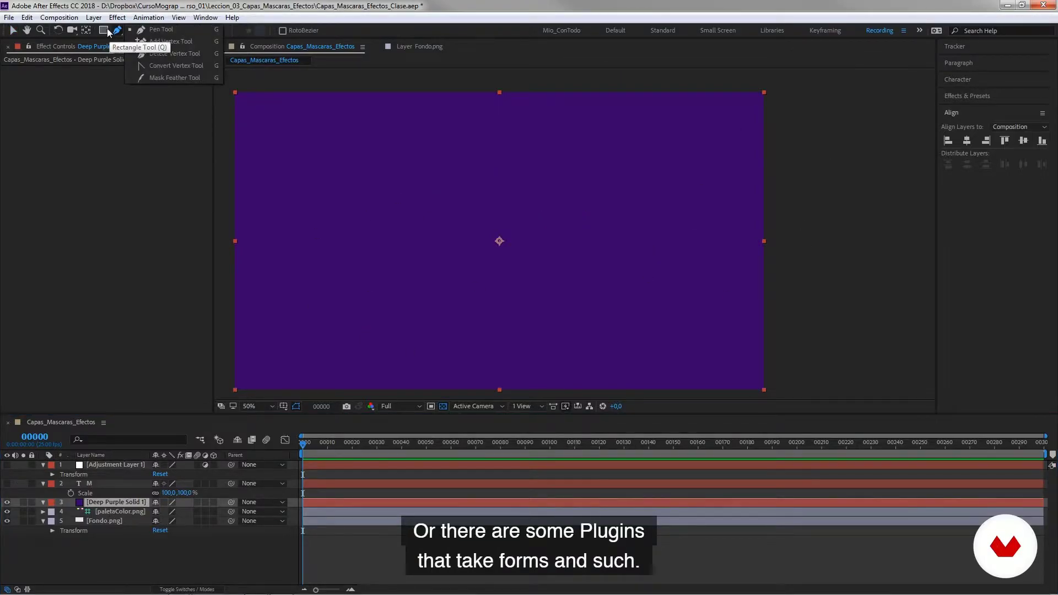
click(346, 266)
drag(510, 175, 596, 193)
click(282, 31)
click(98, 521)
key(ctrl+z)
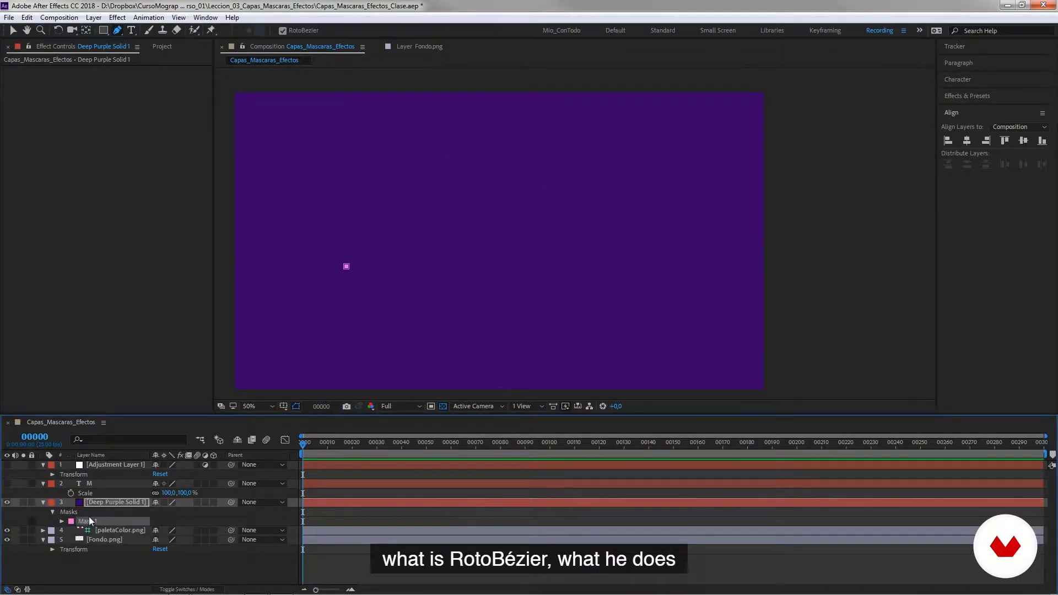
key(Delete)
Draw a closed five-point RotoBezier mask on the purple solid, placing its points around the center.
click(317, 255)
click(392, 134)
drag(611, 164, 623, 183)
click(561, 310)
drag(561, 310, 576, 328)
drag(354, 316, 438, 338)
drag(576, 328, 603, 322)
drag(438, 337, 464, 346)
click(316, 255)
Reshape the five-point RotoBezier mask by moving its individual points.
drag(317, 255, 336, 265)
drag(392, 133, 492, 137)
drag(624, 186, 602, 199)
mouse_move(493, 138)
mouse_down()
mouse_move(470, 178)
mouse_move(482, 122)
mouse_up()
drag(603, 323, 616, 314)
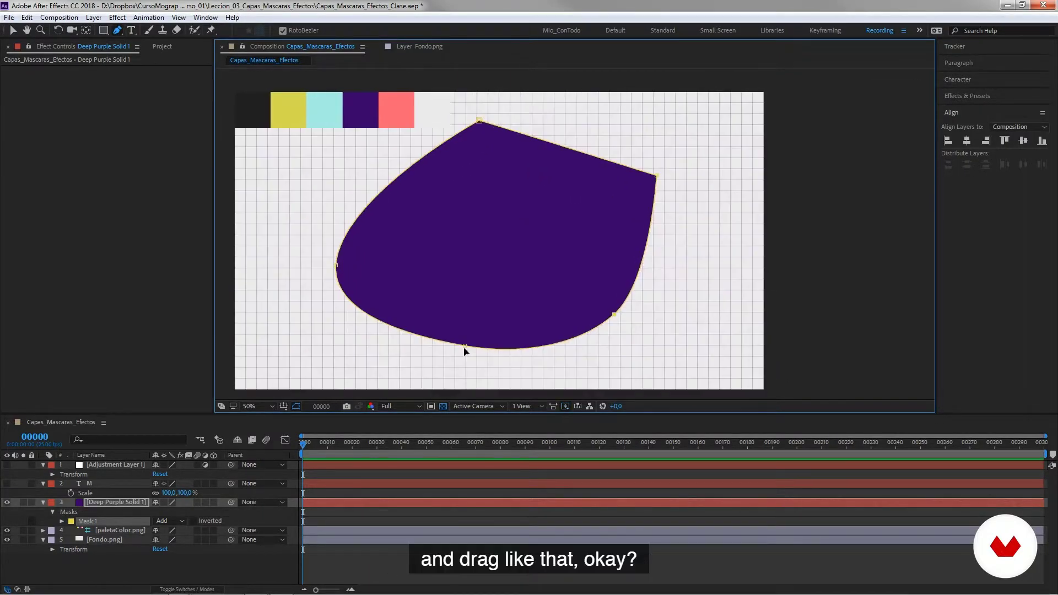
drag(465, 347, 443, 363)
Delete the five-point RotoBezier mask from the Deep Purple Solid 1 layer.
click(105, 567)
click(95, 521)
key(Delete)
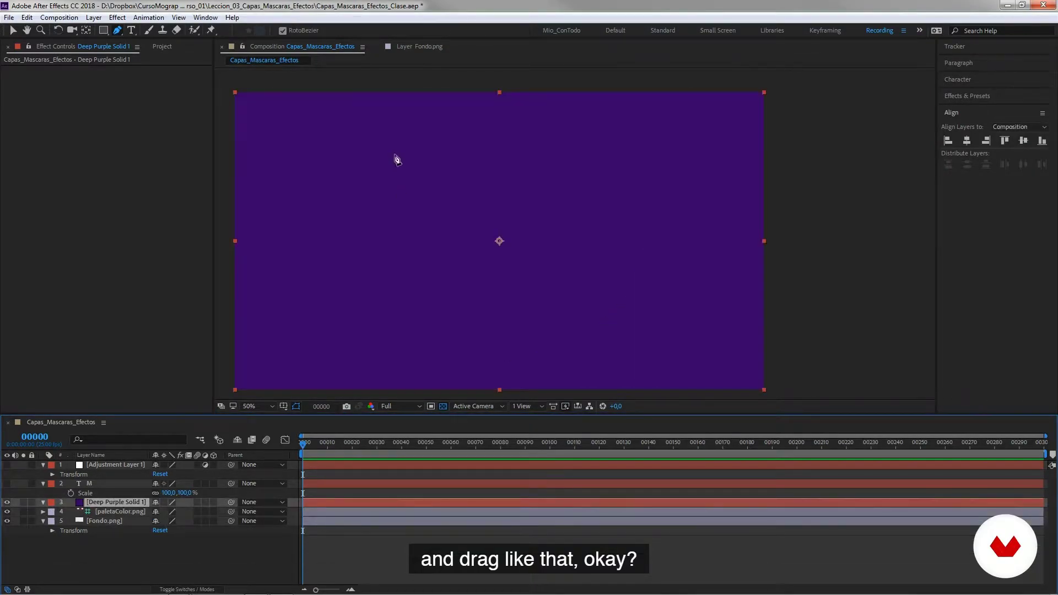
Draw a closed four-point RotoBezier mask with a teardrop-like outline on the purple solid.
click(393, 154)
click(636, 199)
click(573, 298)
drag(625, 192, 656, 204)
drag(573, 298, 534, 307)
click(375, 277)
click(394, 154)
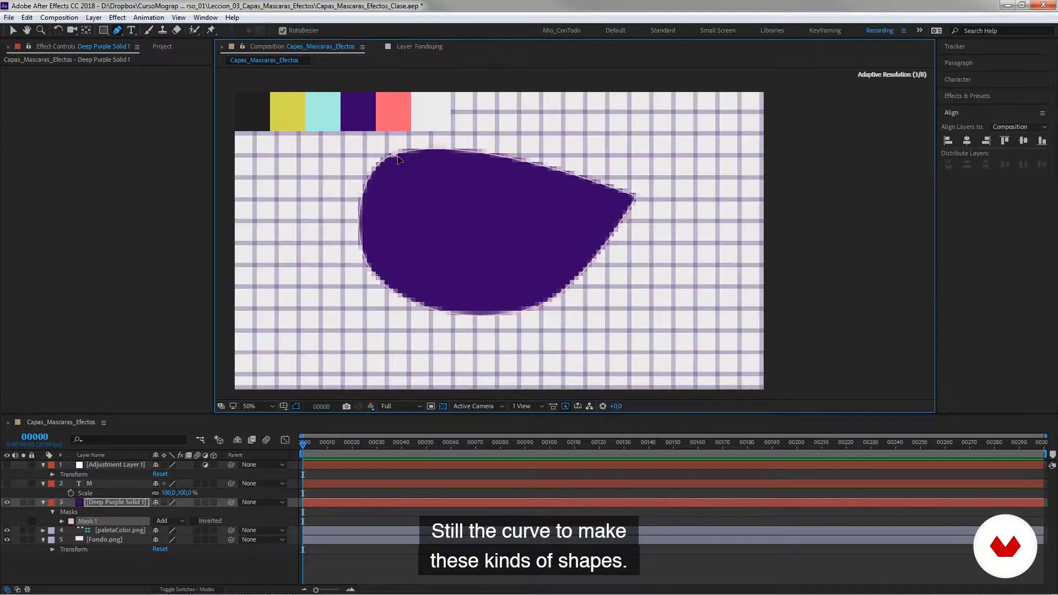
Move the four points of the teardrop-like mask to refine its curve, and delete the mask.
drag(636, 196, 626, 171)
drag(534, 308, 530, 312)
mouse_move(393, 154)
mouse_down()
mouse_move(398, 142)
mouse_move(410, 150)
mouse_up()
mouse_move(376, 277)
mouse_down()
mouse_move(384, 279)
mouse_move(375, 272)
mouse_up()
click(90, 521)
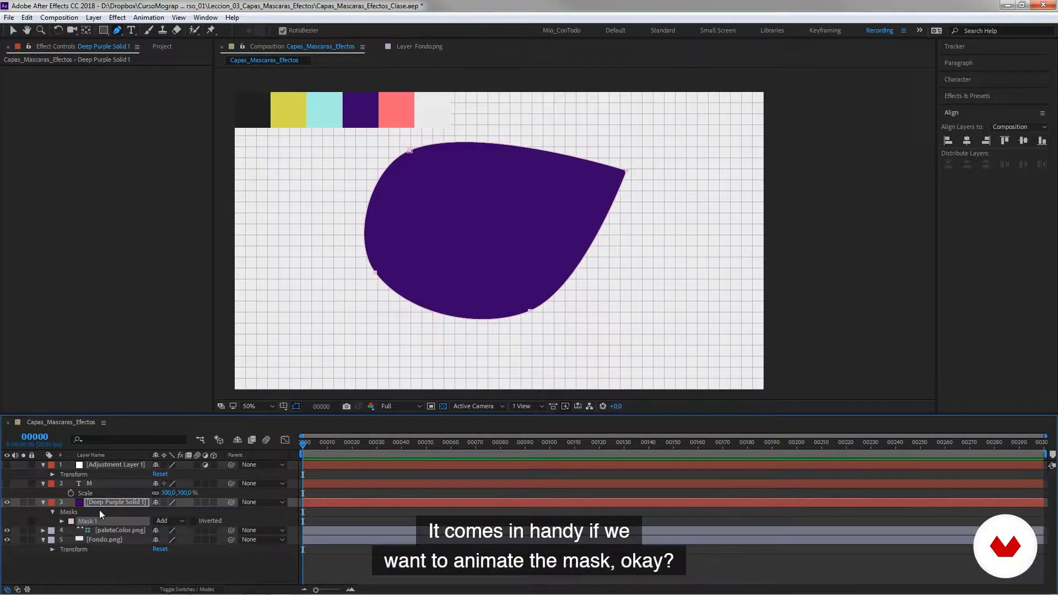
key(Delete)
Try a polygon mask near the center of the purple solid and undo it.
click(104, 31)
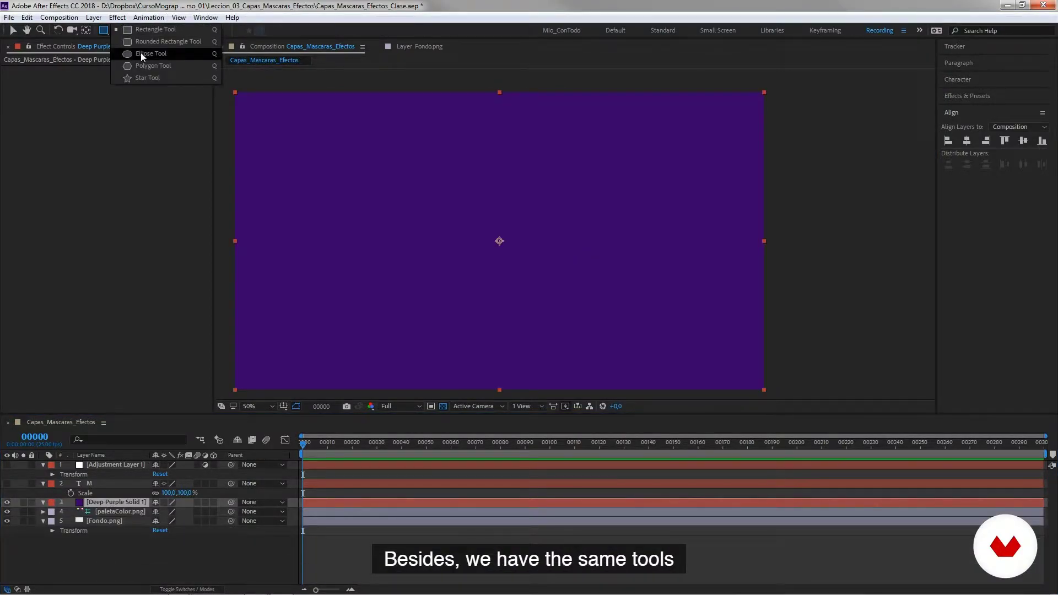
click(138, 66)
drag(469, 205, 546, 284)
key(ctrl+z)
Try a rectangular mask on the purple solid with the Rectangle Tool and undo it.
click(103, 31)
click(149, 29)
drag(469, 191, 664, 348)
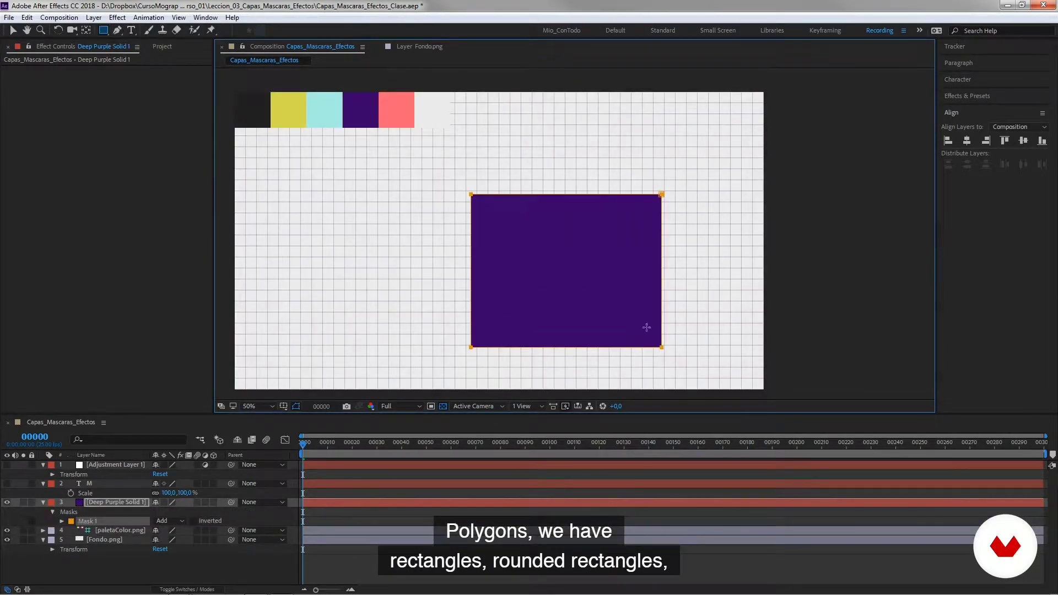
key(ctrl+z)
Try a star-shaped mask on the purple solid with the Star Tool and undo it.
click(104, 31)
click(147, 78)
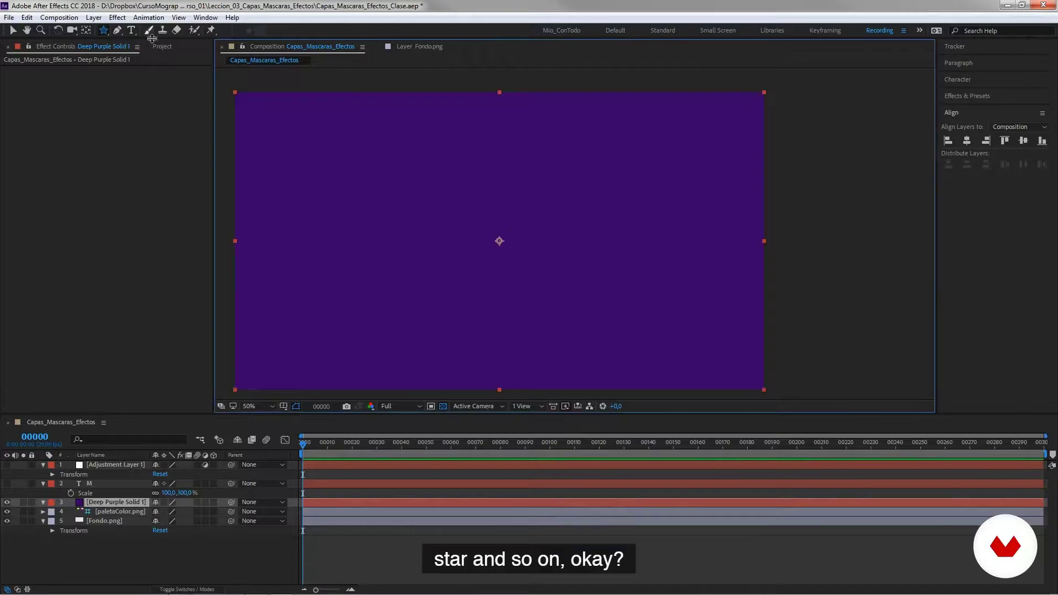
click(104, 31)
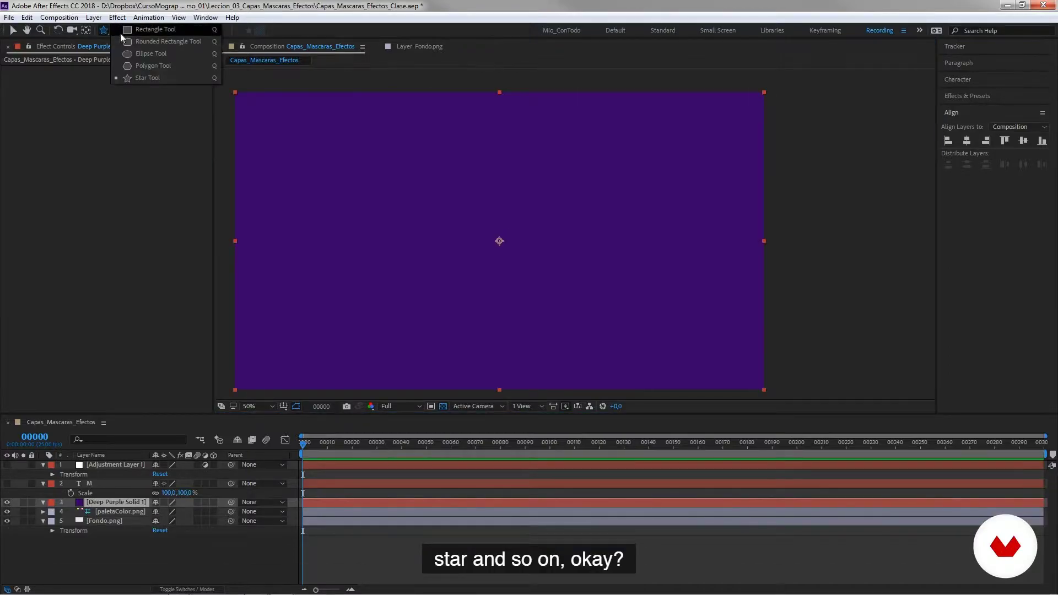
click(147, 78)
mouse_move(452, 187)
mouse_down()
mouse_move(521, 257)
mouse_move(498, 225)
mouse_move(400, 280)
mouse_move(392, 226)
mouse_up()
key(ctrl+z)
key(ctrl+z)
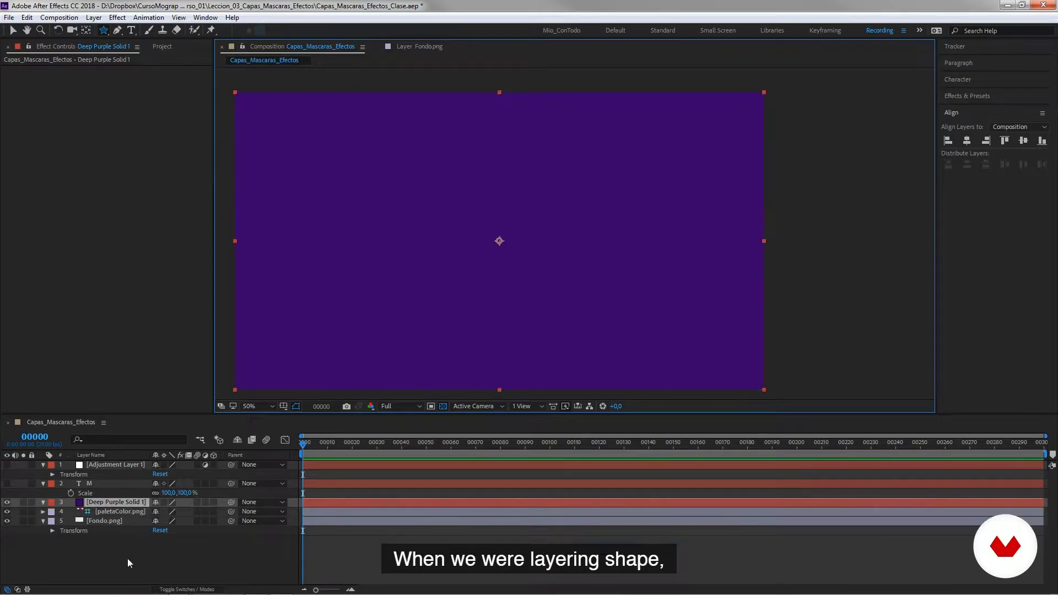
Hide the Deep Purple Solid 1 layer and try drawing a star shape with no layer selected.
click(133, 547)
click(7, 502)
mouse_move(499, 241)
mouse_down()
mouse_move(509, 107)
mouse_move(495, 93)
mouse_up()
click(71, 494)
mouse_move(156, 512)
mouse_down()
mouse_move(172, 513)
mouse_move(165, 518)
mouse_up()
key(Delete)
Draw a circle about 472 px across as a shape layer, exposing its Ellipse Path settings, and delete the layer.
click(103, 30)
click(142, 51)
drag(464, 190, 593, 320)
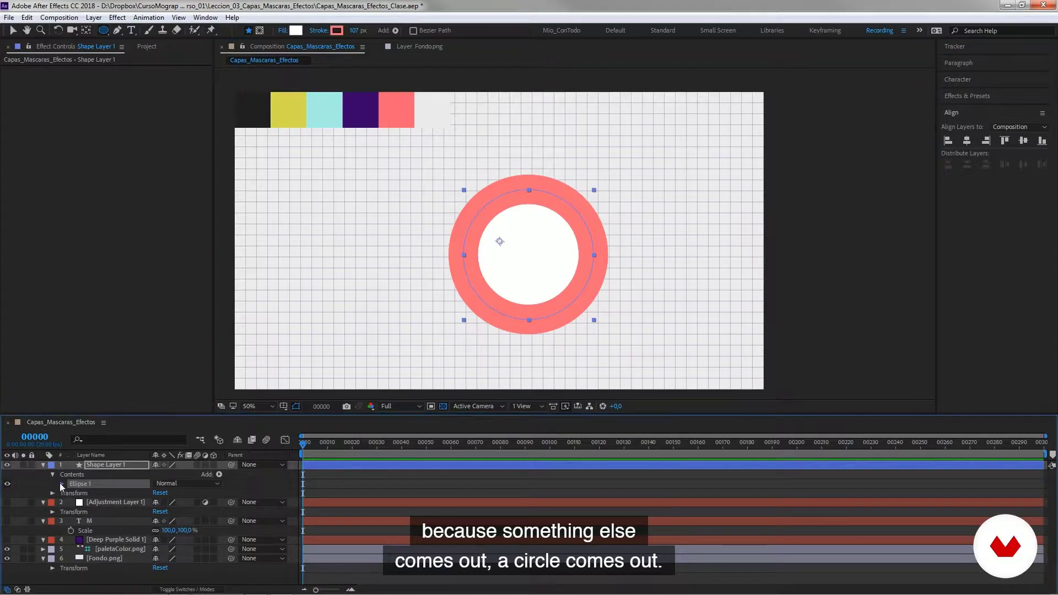
click(62, 484)
click(71, 493)
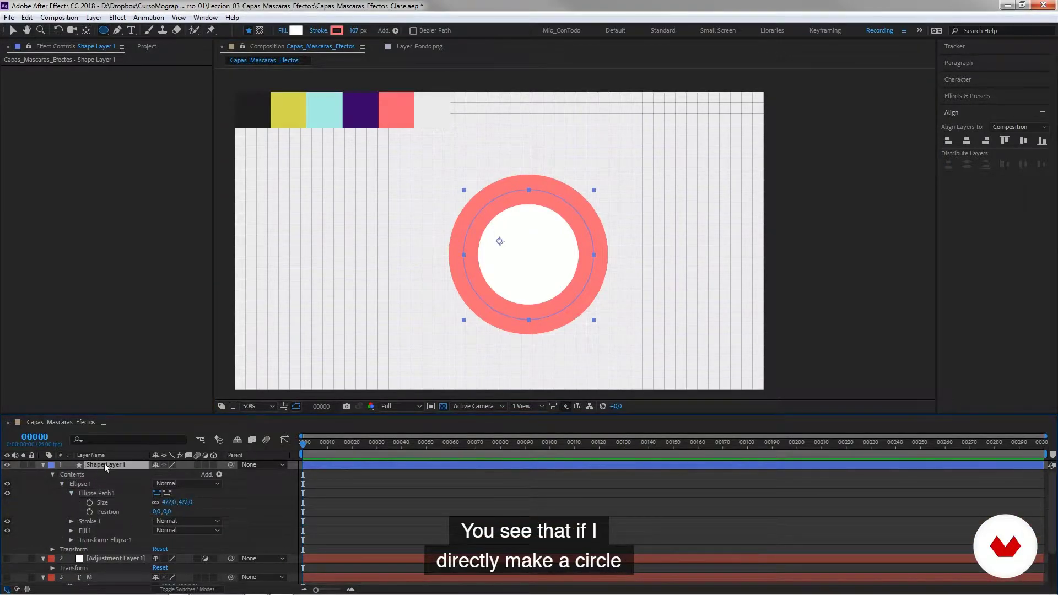
key(Delete)
Draw a closed four-point RotoBezier shape with the Pen tool while no layer is selected.
click(116, 31)
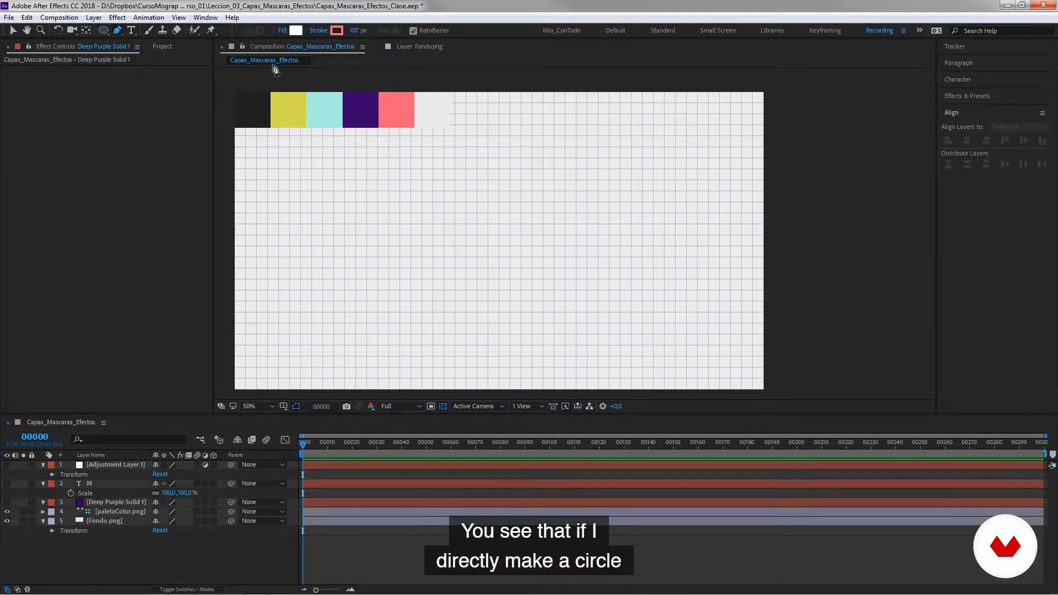
click(496, 192)
click(410, 271)
click(571, 318)
click(600, 241)
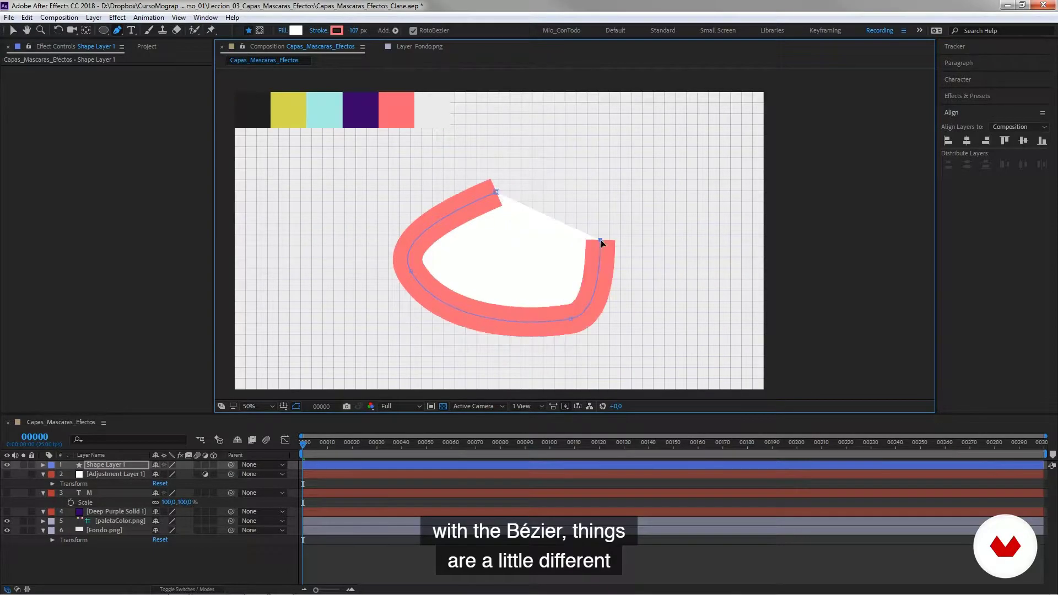
click(496, 192)
Expand the pen-drawn shape layer's contents down to its path, and delete the layer.
click(43, 464)
click(52, 474)
click(61, 484)
click(71, 493)
key(Delete)
Show the Deep Purple Solid 1 layer, draw a circular mask on it and reveal its Mask Path property.
click(7, 502)
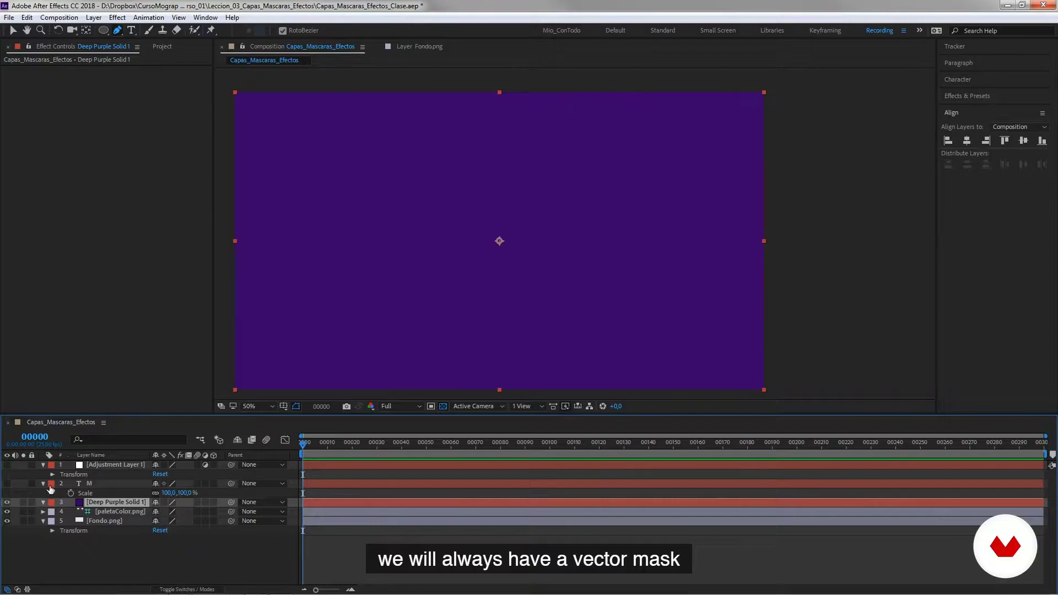
key(q)
drag(428, 172, 579, 324)
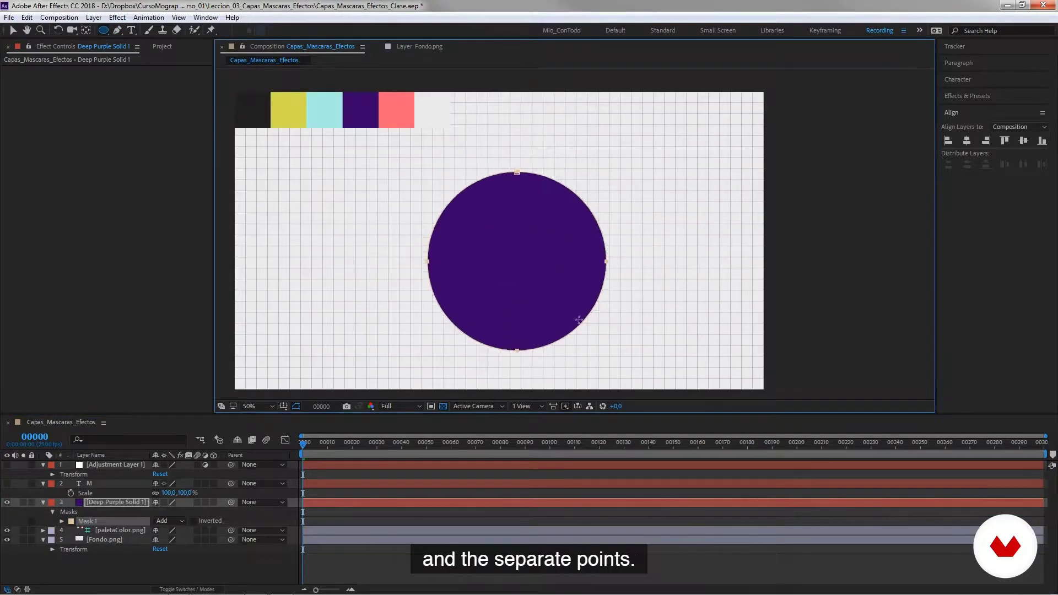
click(62, 521)
click(116, 530)
Pull the circular mask's top point down to about the circle's center to form a bowl-like shape.
key(v)
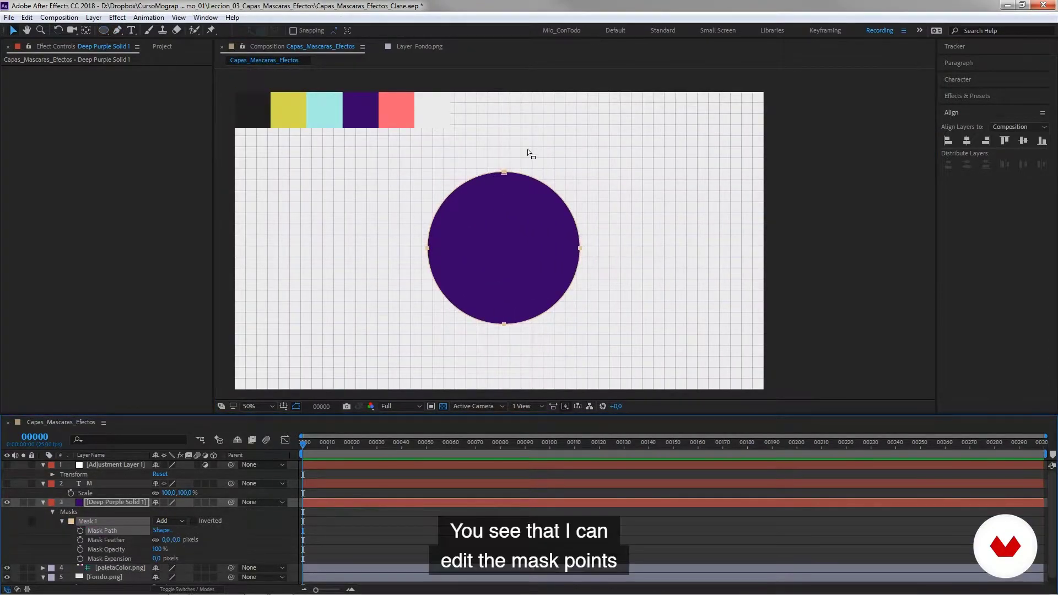
click(256, 537)
click(91, 522)
drag(519, 160, 503, 244)
click(430, 248)
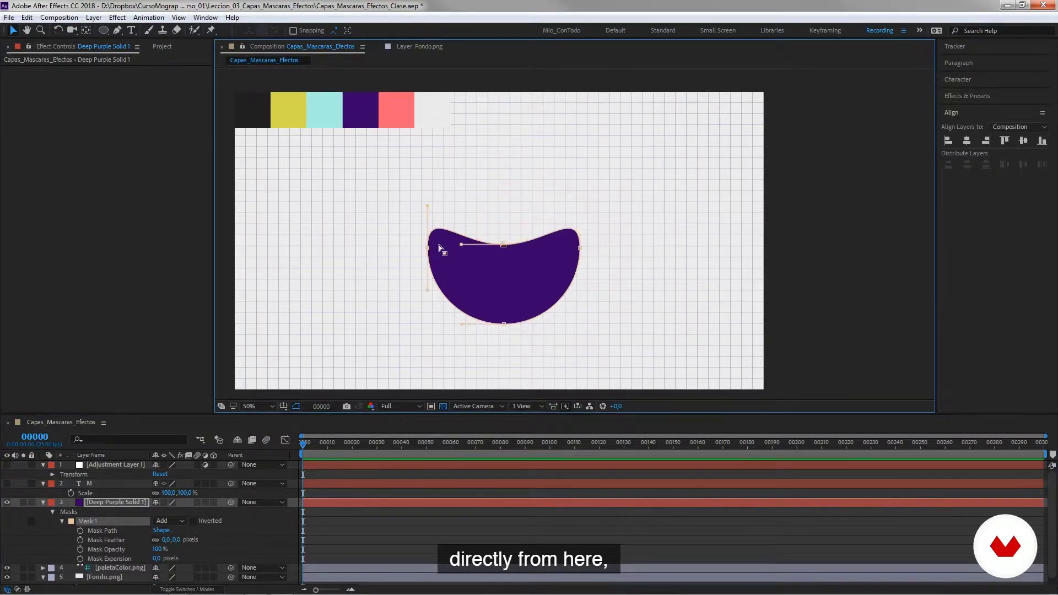
Set Mask 1's outline color to the pink swatch sampled from the palette image.
click(70, 522)
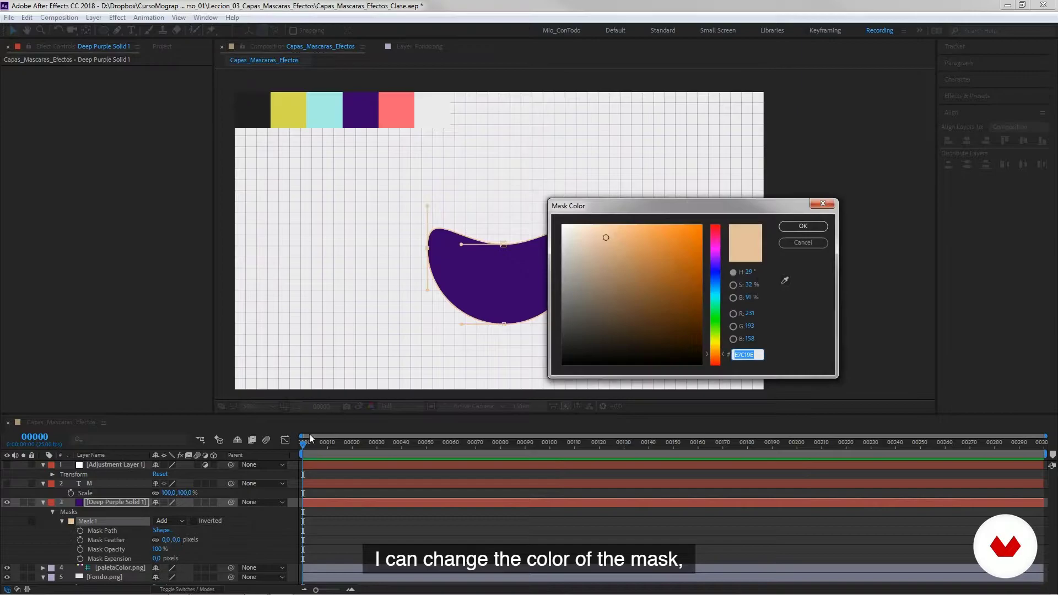
click(784, 280)
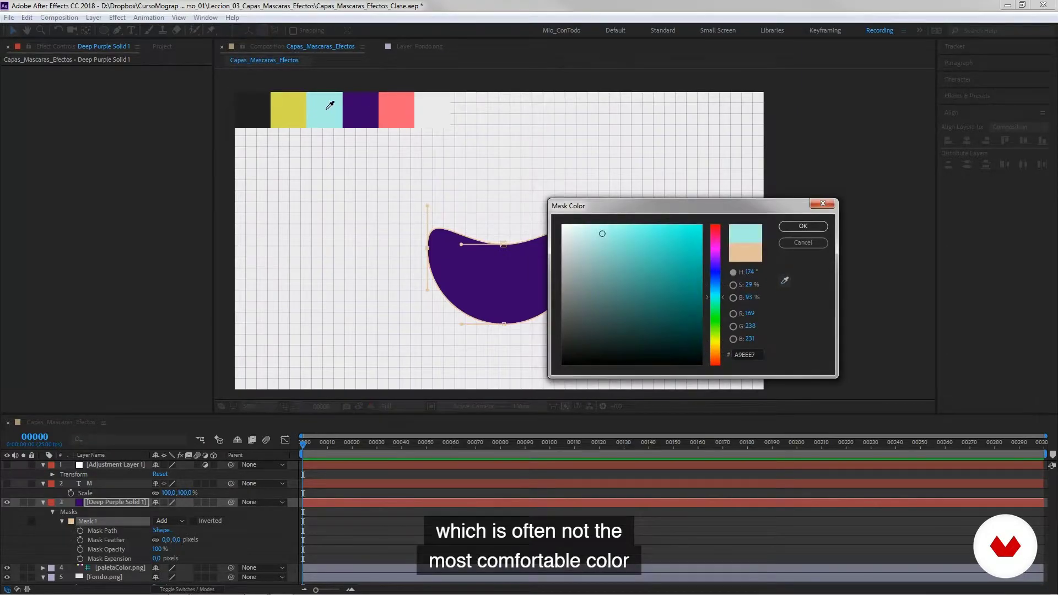
click(390, 110)
key(Return)
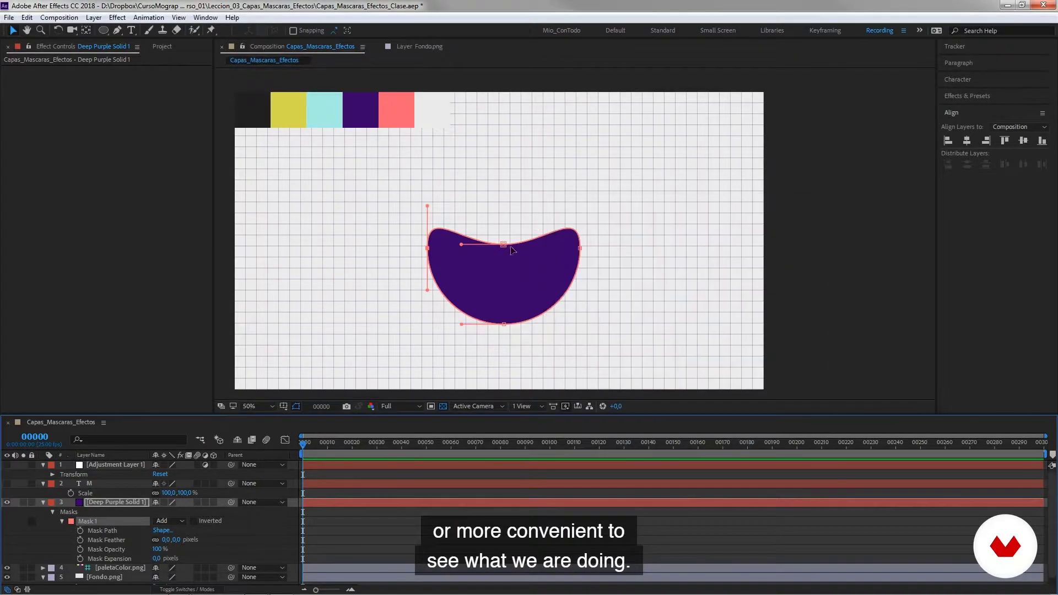
Set Mask 1's outline color to the light cyan swatch sampled from the palette image.
mouse_move(503, 244)
mouse_down()
mouse_move(503, 162)
mouse_move(503, 238)
mouse_up()
click(71, 522)
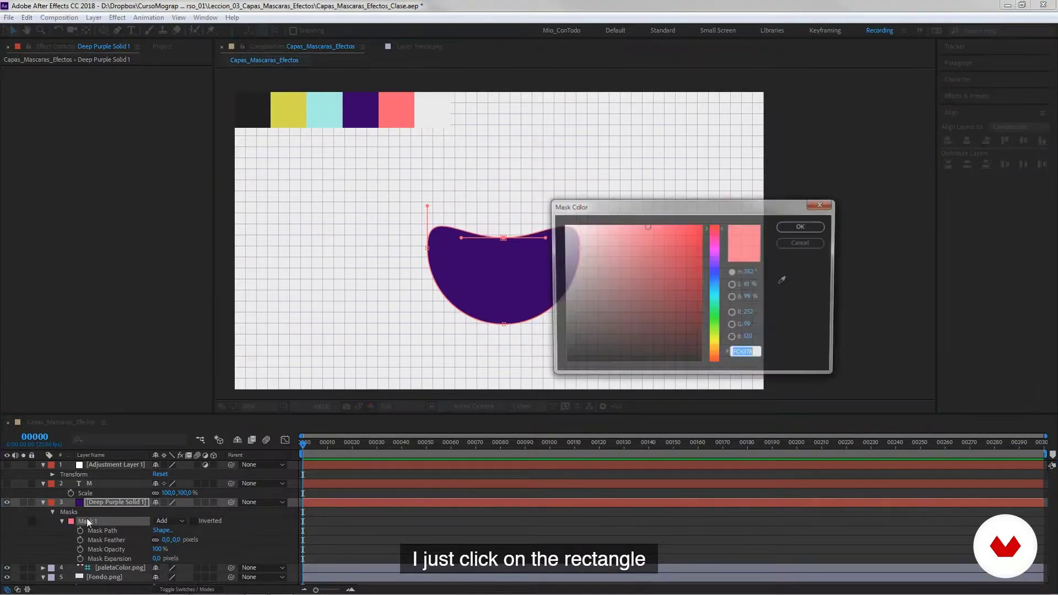
click(786, 281)
click(805, 229)
Nudge Mask 1's top center point slightly down to deepen the dip in the bowl shape.
scroll(426, 249, up, 5)
scroll(423, 246, down, 4)
drag(420, 243, 420, 244)
drag(454, 219, 455, 243)
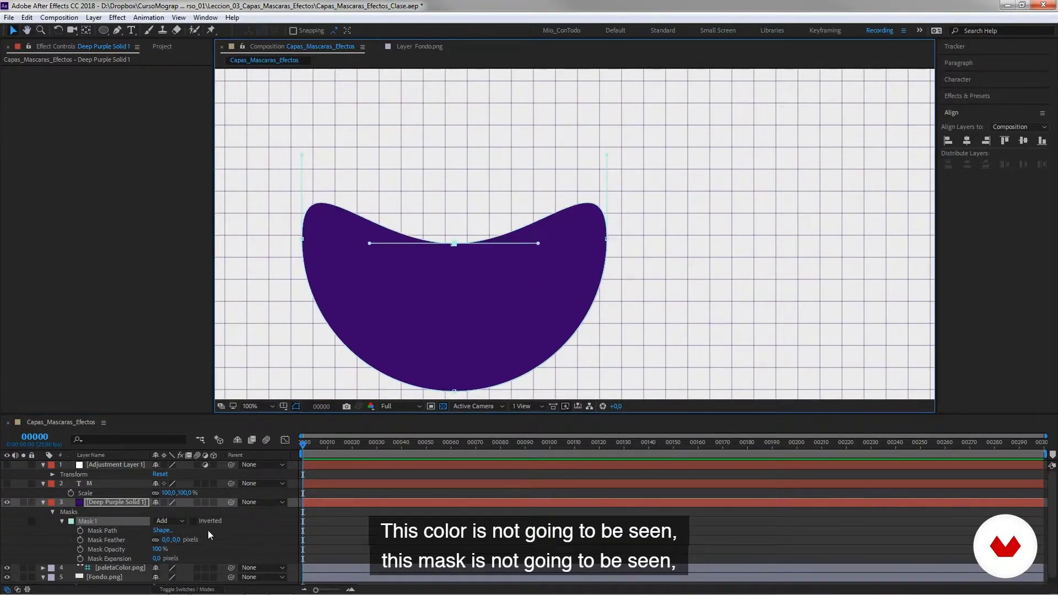
Set Mask 1's outline color to the pink palette swatch, FC6378.
scroll(444, 223, down, 2)
click(71, 521)
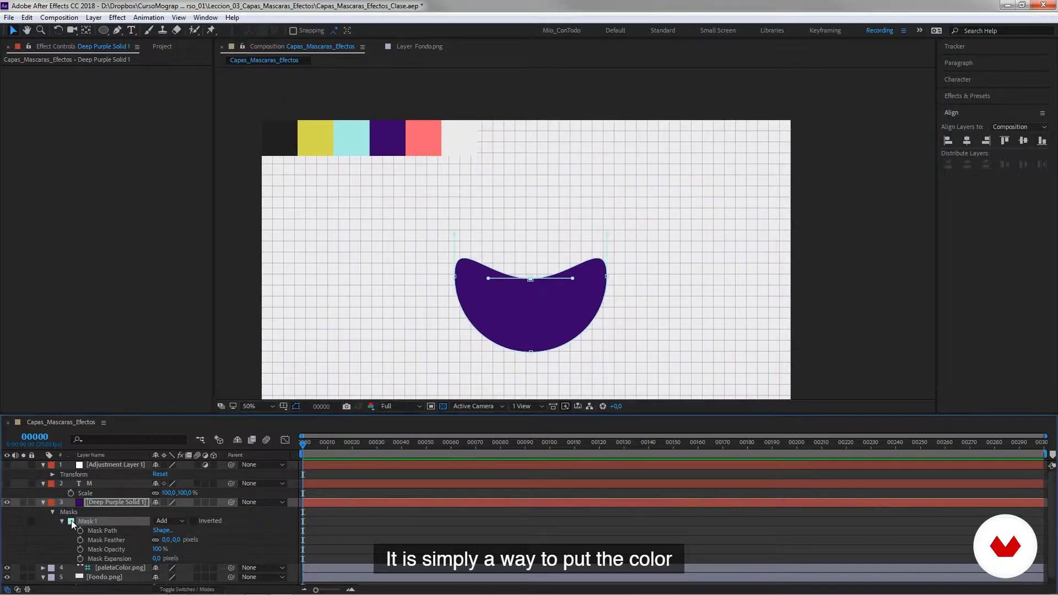
click(784, 280)
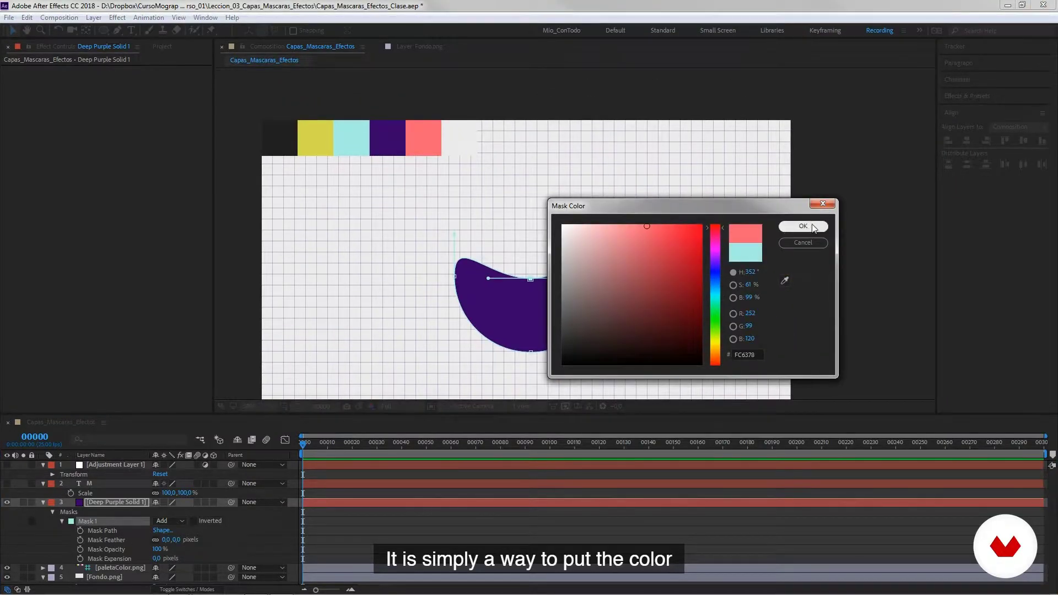
click(813, 228)
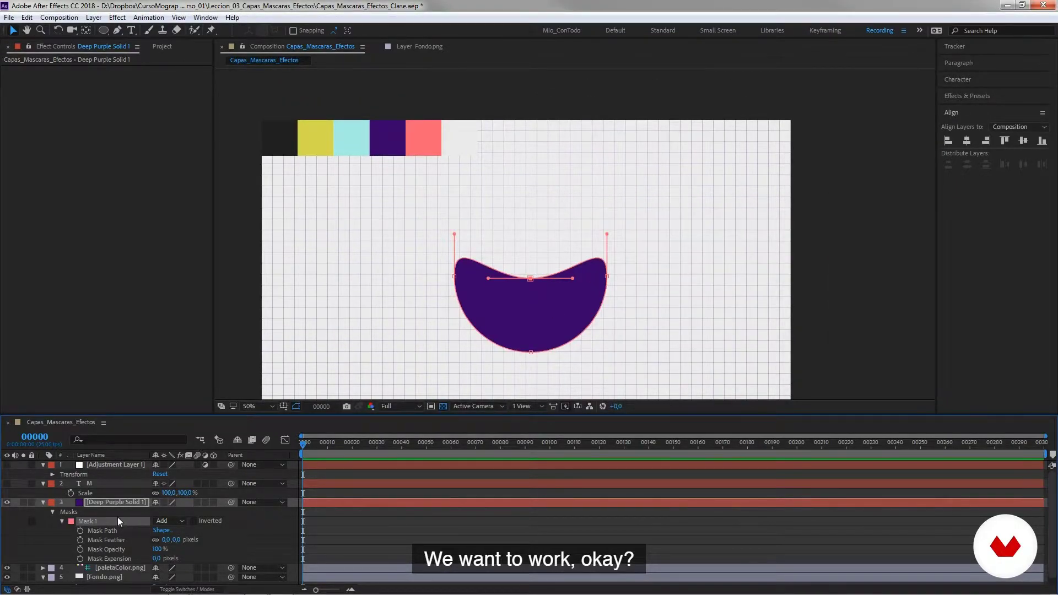
Toggle mask and shape path visibility off and on again in the composition view.
click(295, 409)
click(296, 409)
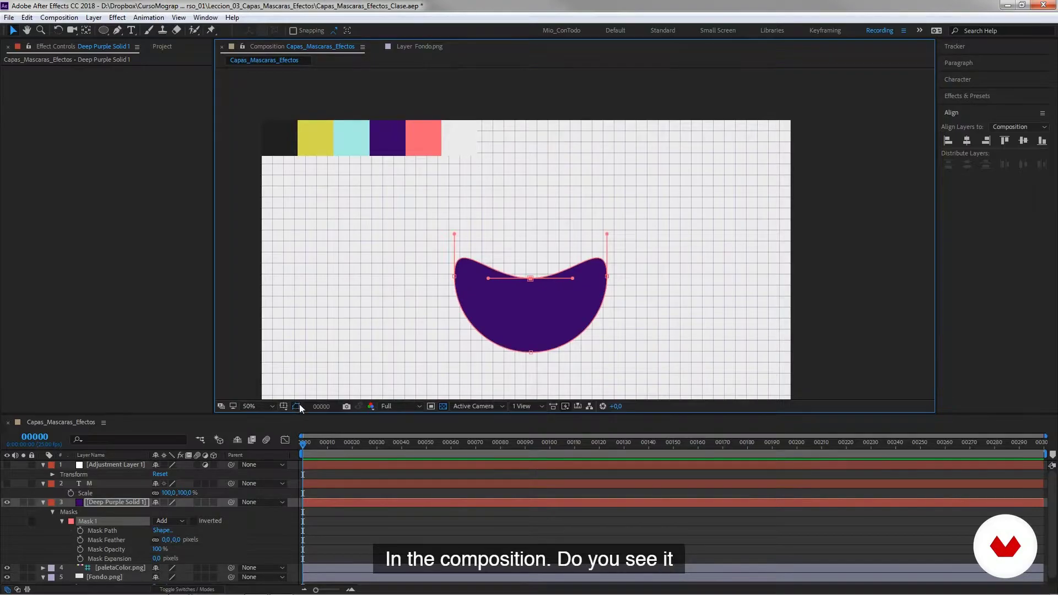
scroll(549, 321, up, 2)
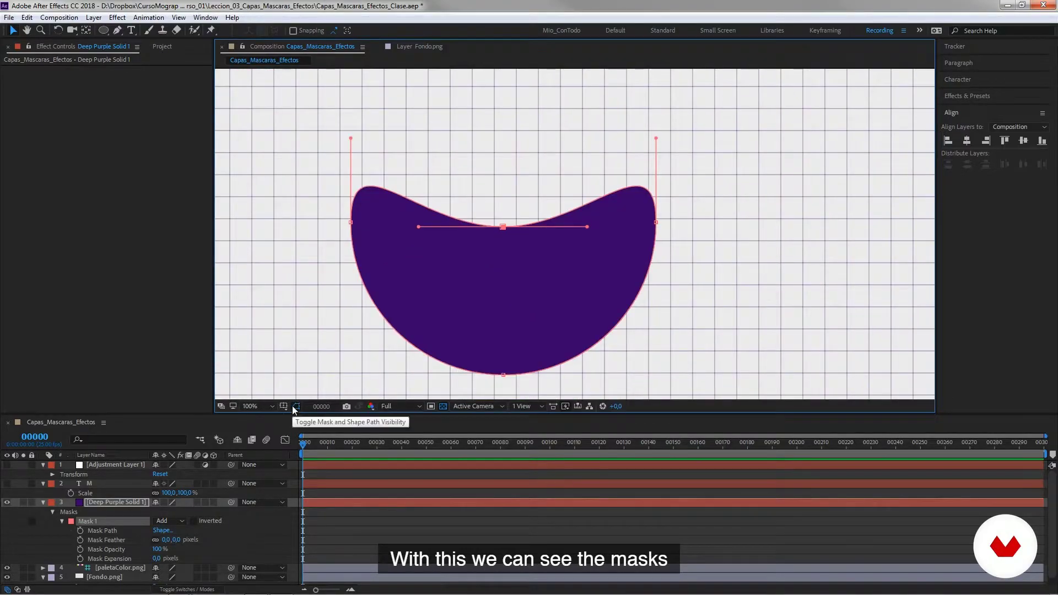
click(293, 408)
click(294, 409)
scroll(587, 266, down, 2)
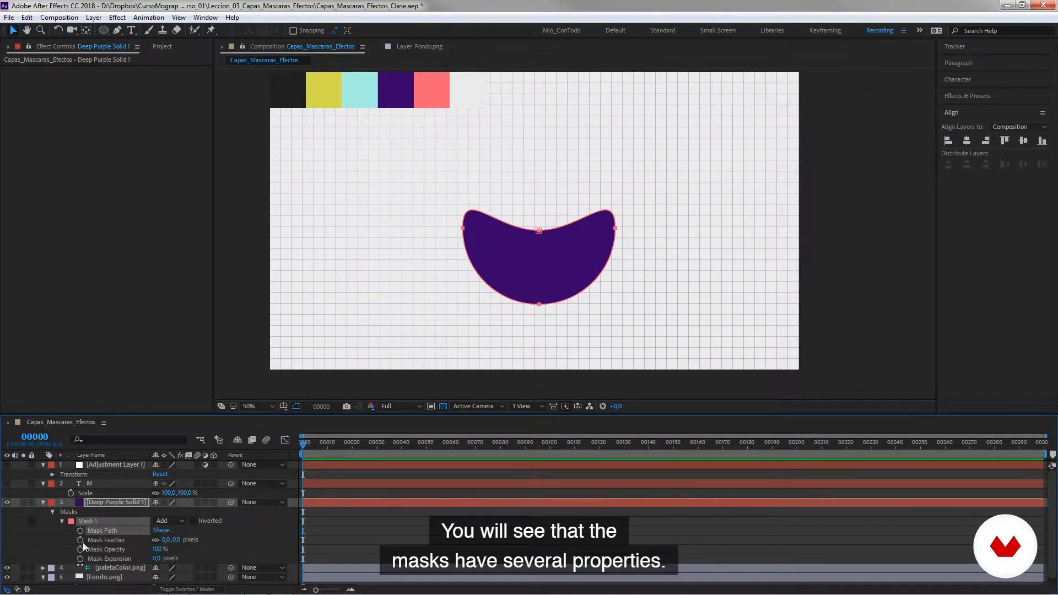
Show only the Mask Path property of Deep Purple Solid 1's mask and start keyframing it at frame 0.
key(m)
click(100, 502)
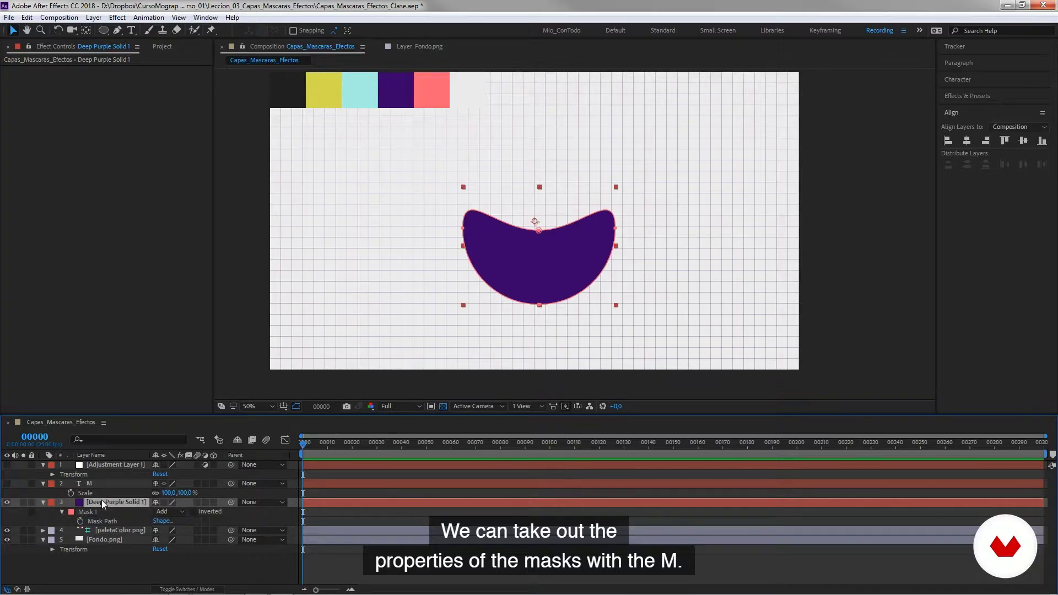
click(76, 512)
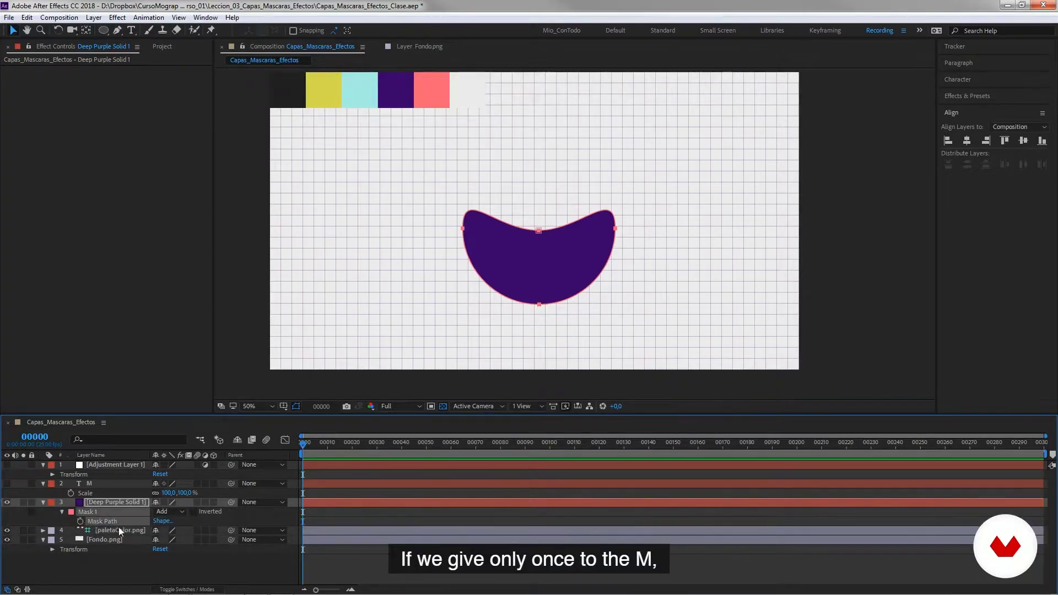
drag(569, 237, 517, 212)
click(80, 521)
At frame 18, raise the mask's top point well above the bowl to keyframe a taller shape, and return to the start.
click(346, 445)
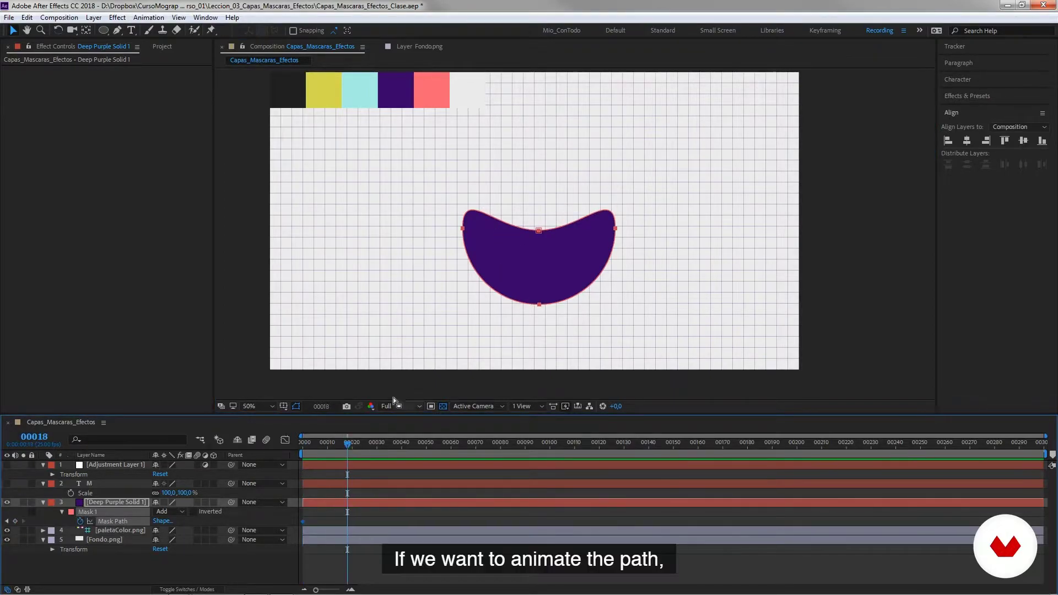
drag(577, 193, 538, 118)
click(302, 452)
At about frame 46, move the mask's left point inward to roughly the shape's center to keyframe a crescent.
drag(302, 453, 373, 453)
drag(671, 214, 554, 231)
drag(557, 269, 548, 229)
key(Escape)
At frame 76, free-transform the mask's left, right and bottom points, rotating them clockwise around a relocated transform center, and scrub back to frame 0.
mouse_move(413, 444)
mouse_down()
mouse_move(303, 444)
mouse_move(424, 444)
mouse_move(325, 445)
mouse_move(427, 457)
mouse_up()
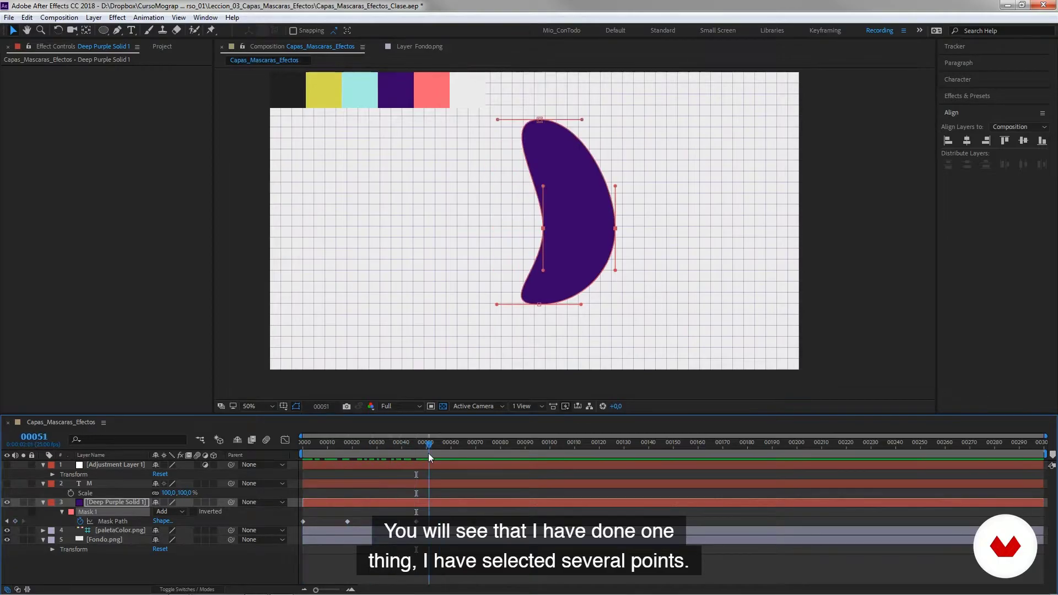
drag(633, 200, 482, 333)
double_click(542, 228)
drag(627, 189, 577, 155)
key(ctrl+z)
drag(557, 247, 583, 200)
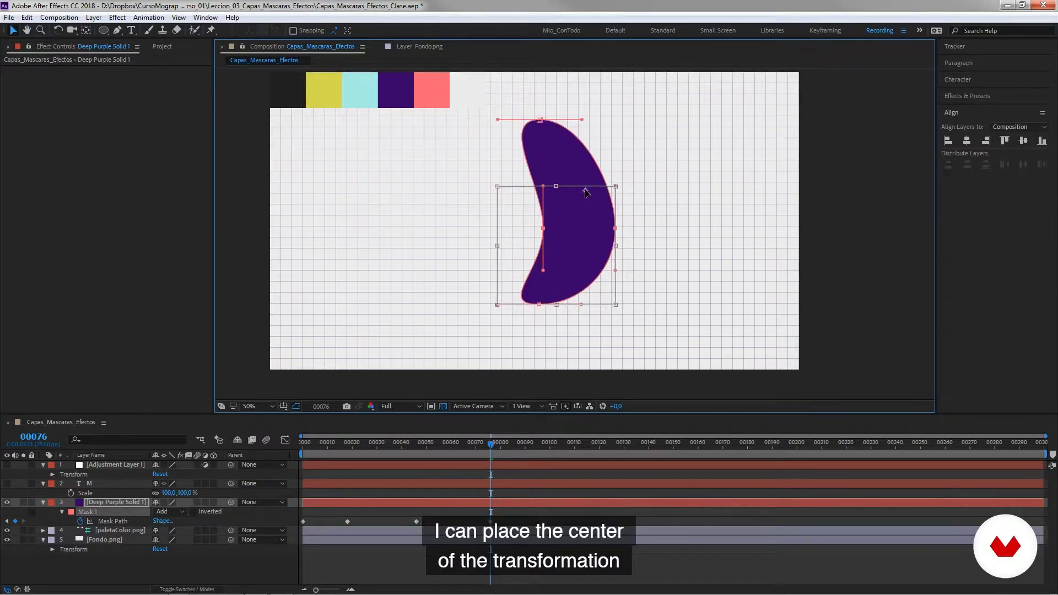
drag(455, 249, 401, 174)
drag(611, 206, 631, 224)
key(Return)
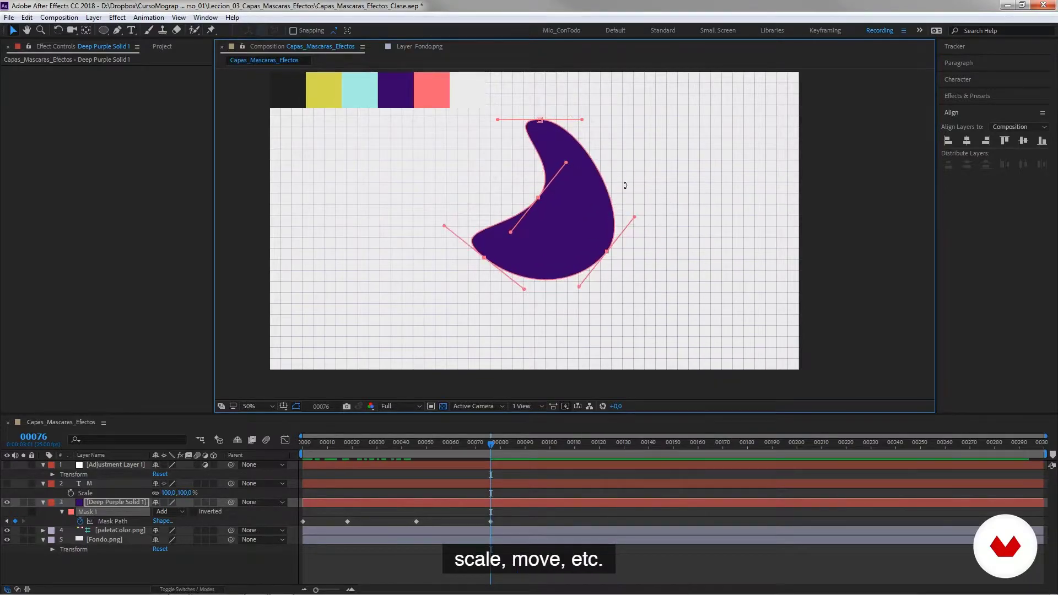
drag(504, 448, 146, 471)
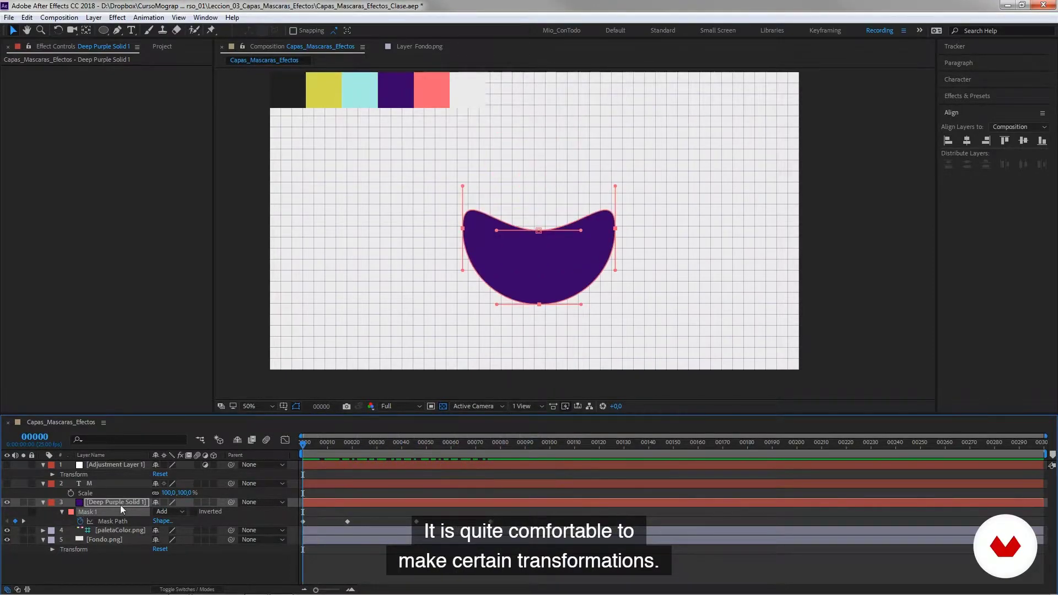
Reveal all of Mask 1's properties on the Deep Purple Solid 1 layer, collapsing and reopening the list for comparison.
key(m)
key(m)
key(m)
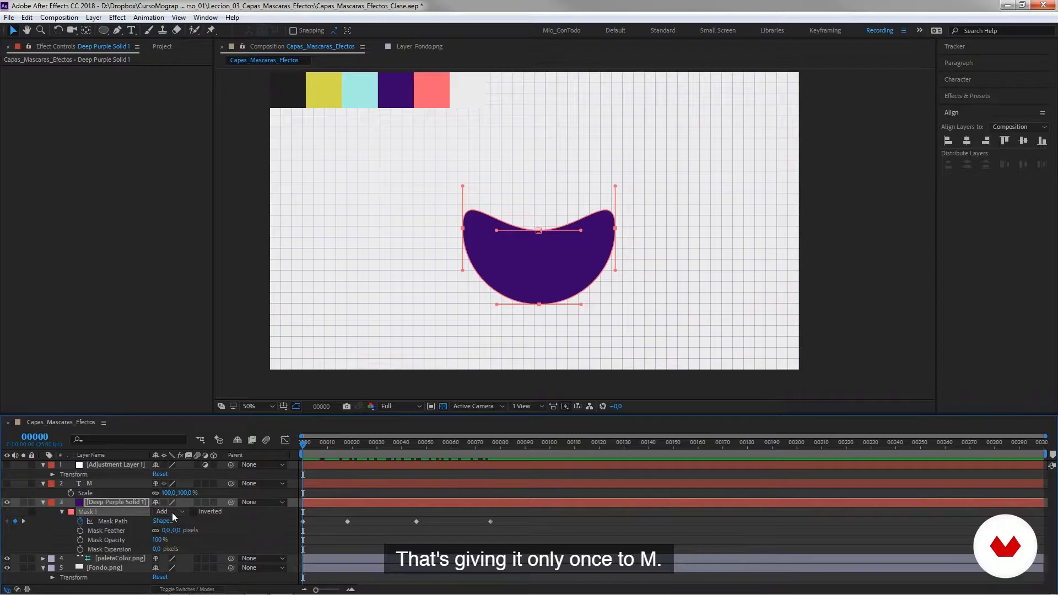
key(m)
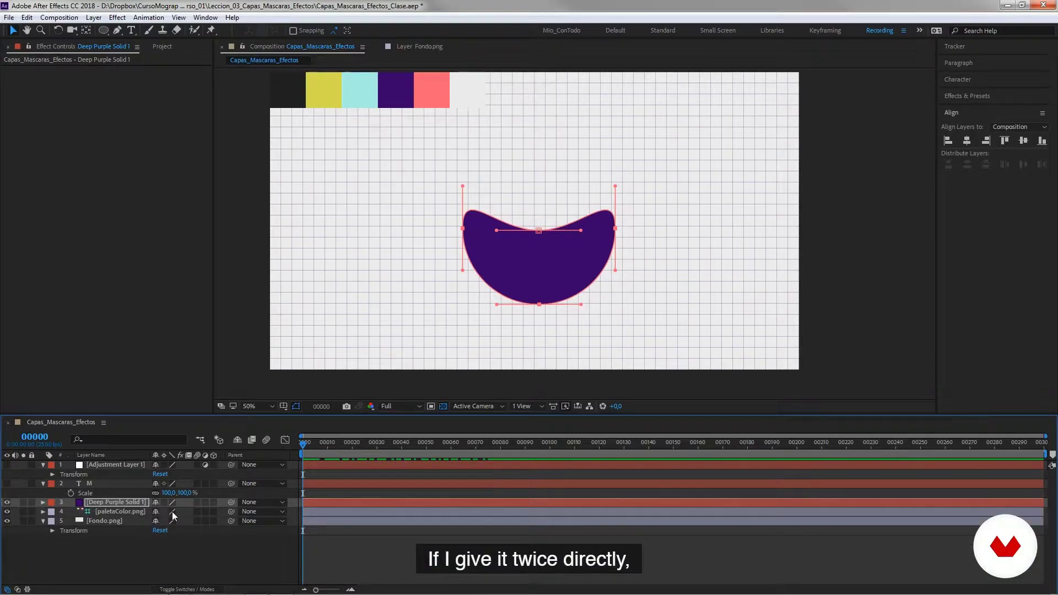
key(m)
key(m)
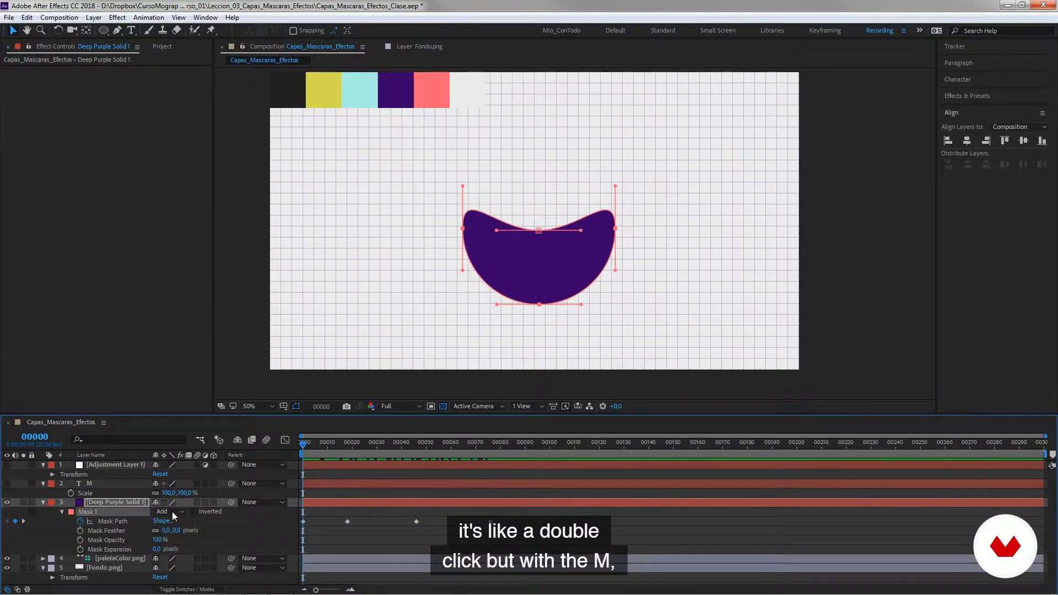
key(m)
key(m)
key(m)
Raise Mask 1's Mask Feather to 55 pixels and deselect the layer to inspect the soft edge up close.
click(113, 530)
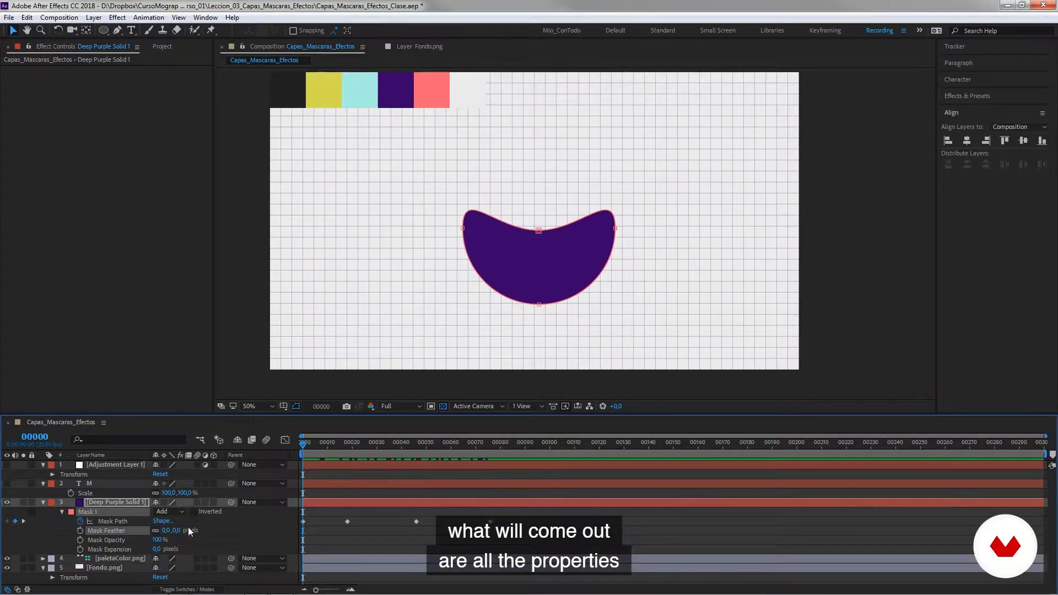
drag(166, 530, 203, 532)
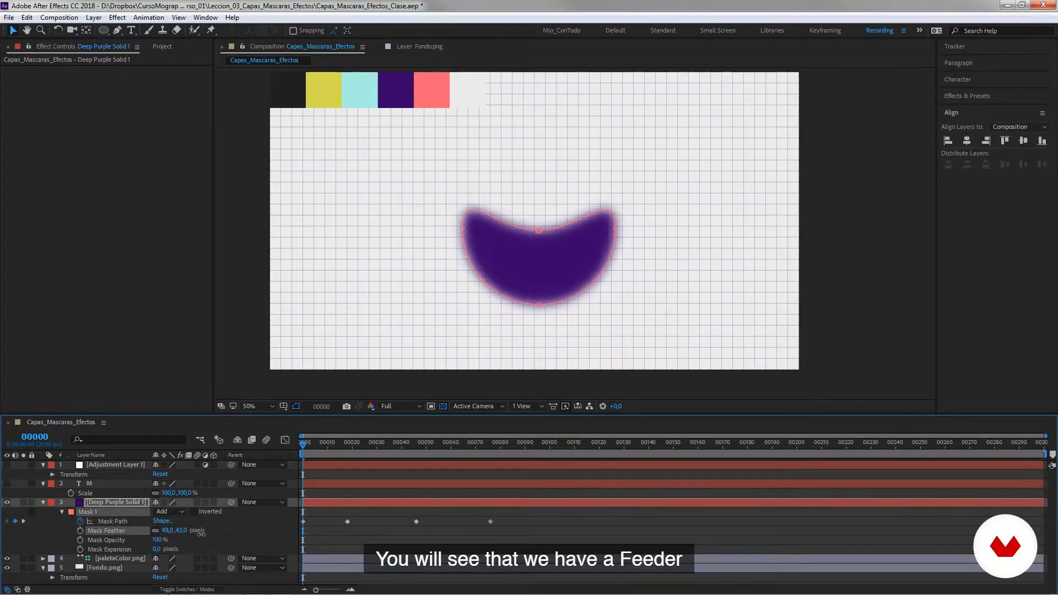
key(F2)
key(period)
key(period)
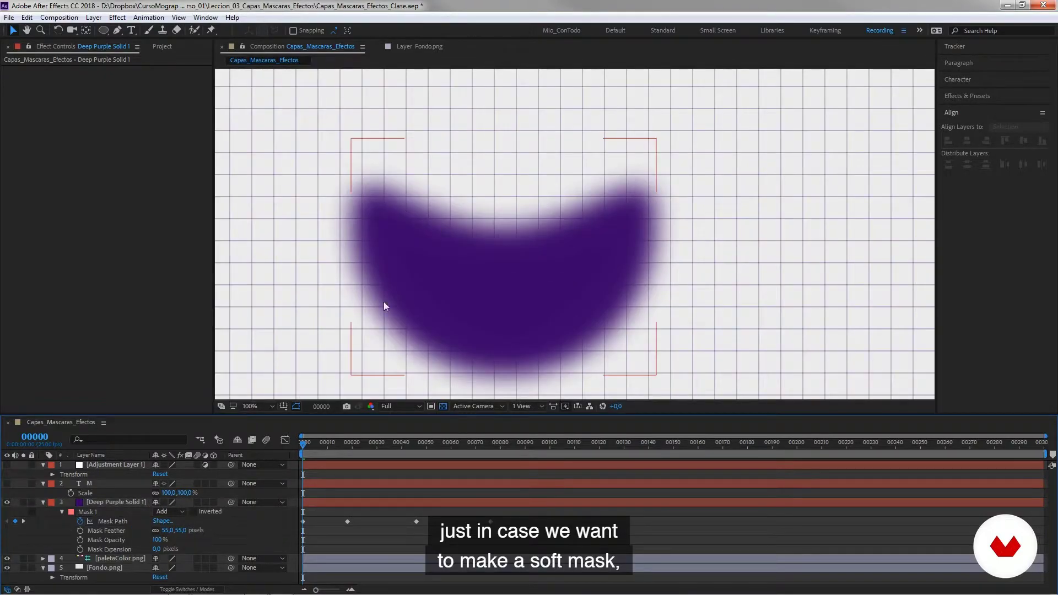
Try adjusting Mask 1's opacity, undo the change, and return its Mask Feather to 0 pixels.
drag(158, 542, 186, 552)
key(ctrl+z)
click(181, 530)
text(0)
key(Return)
key(ctrl+z)
Draw a second, circular mask overlapping the right end of the bowl shape and set its mode to Subtract.
click(88, 501)
click(104, 30)
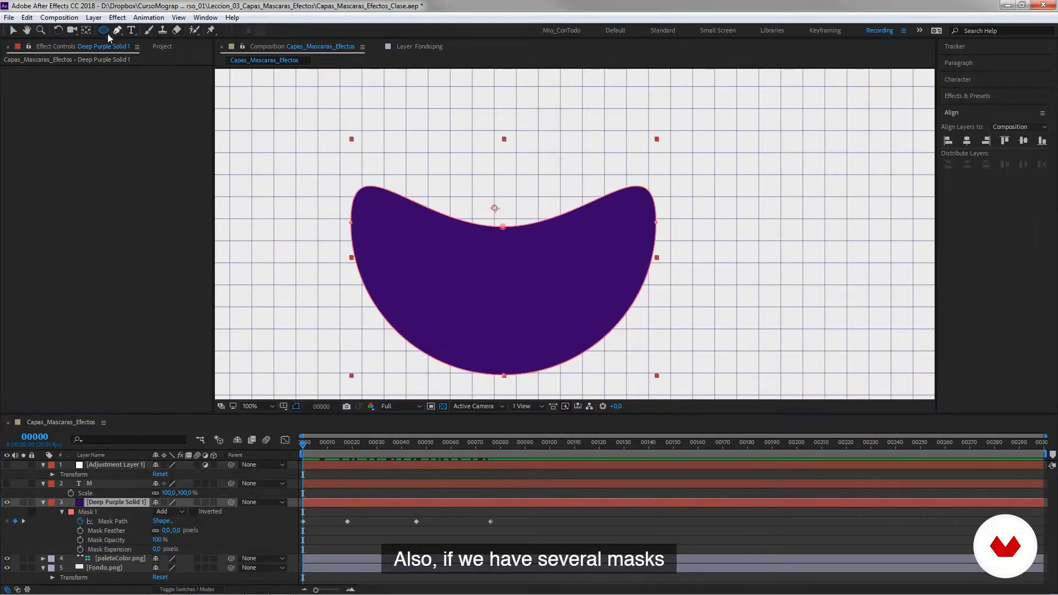
drag(642, 210, 527, 293)
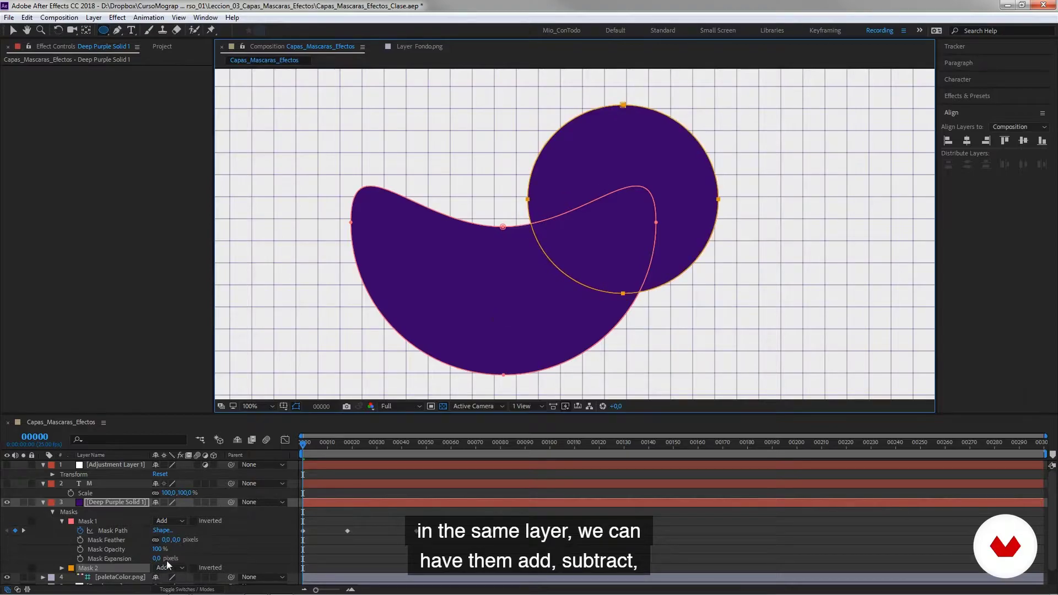
click(168, 551)
click(168, 493)
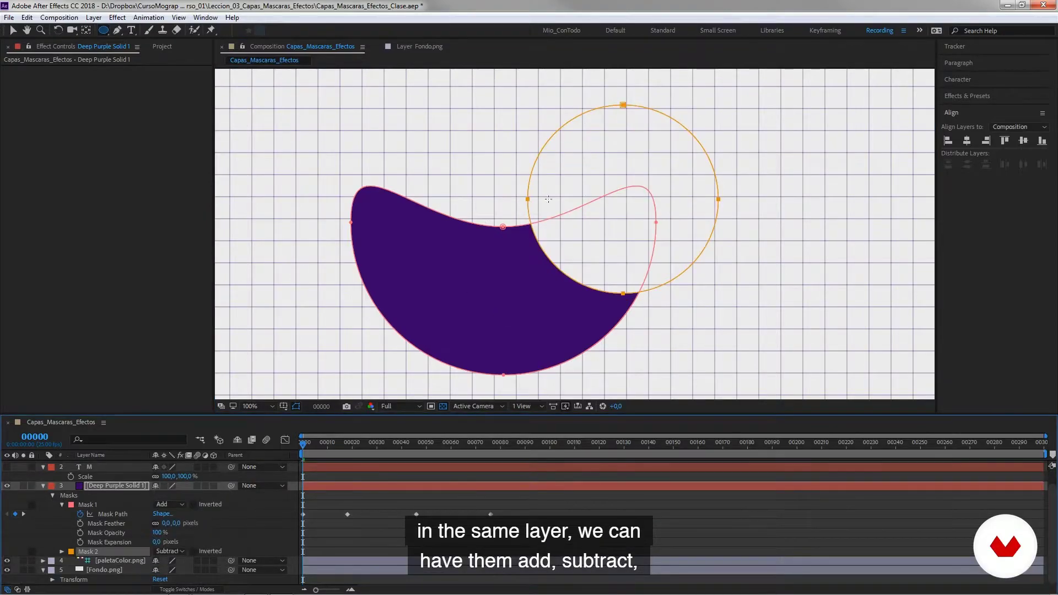
Turn Mask 2's inversion on and off again, and set its mode to Intersect.
click(194, 551)
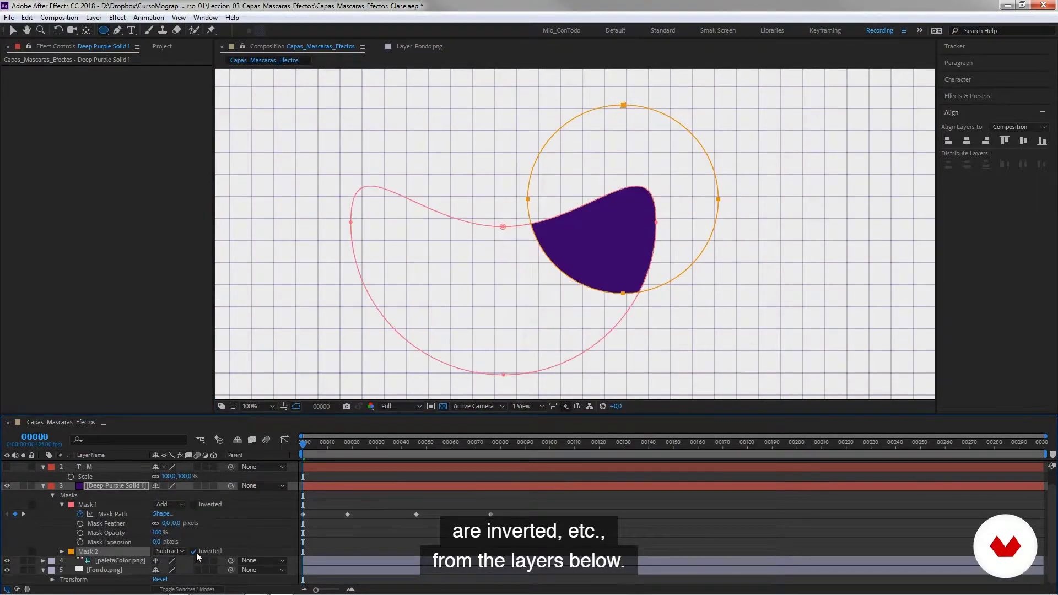
click(193, 551)
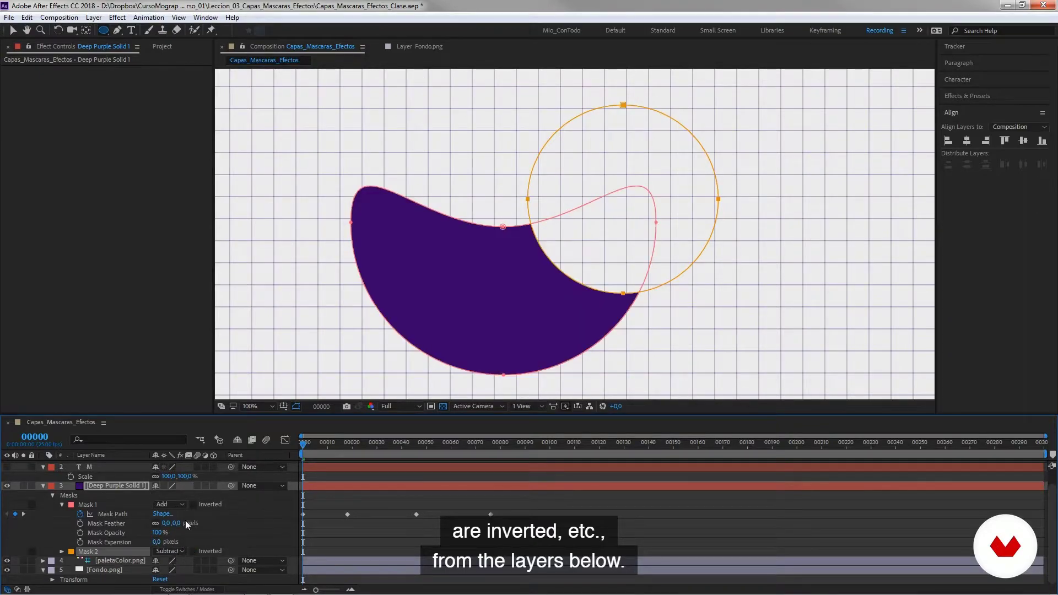
click(163, 551)
click(179, 504)
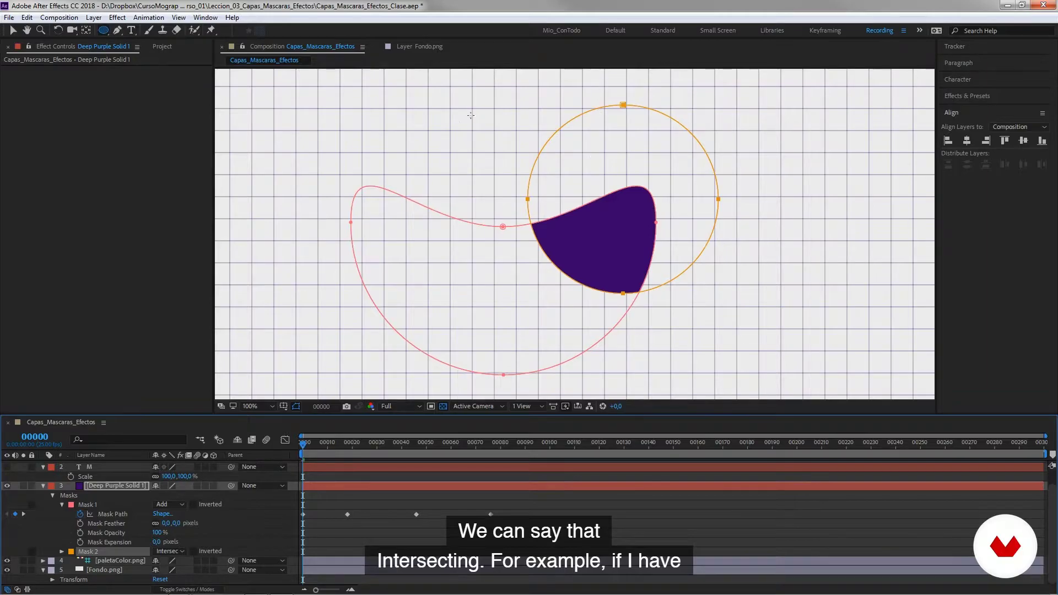
Draw a third, elliptical mask overlapping the other two and set its mode to Intersect.
drag(453, 125, 644, 277)
click(168, 560)
click(199, 514)
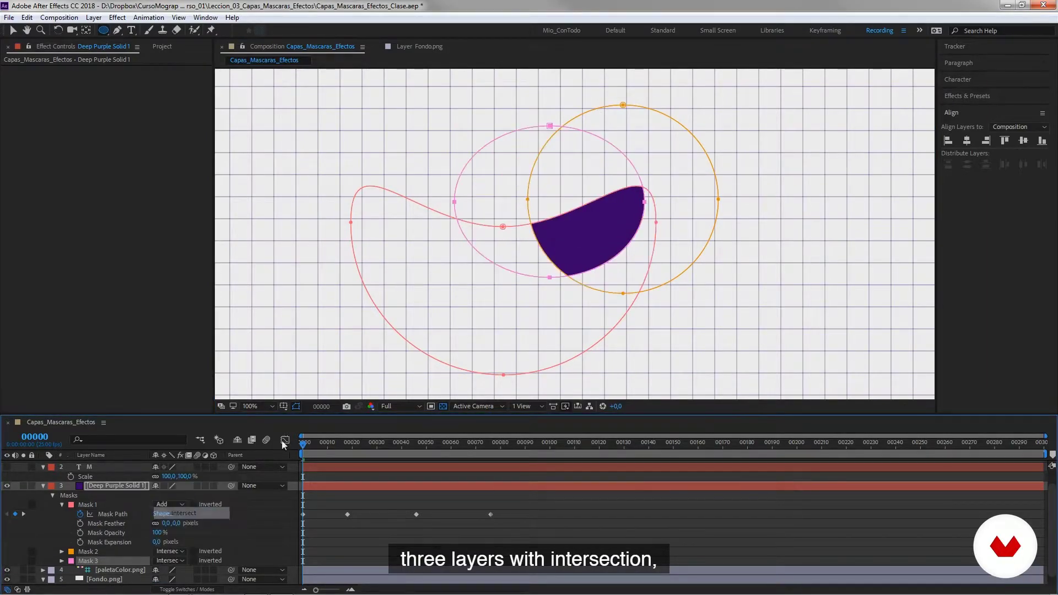
Move Mask 3 up and to the left, and raise Mask 1's top center point to change the shared intersection.
drag(549, 126, 469, 67)
drag(503, 254, 511, 161)
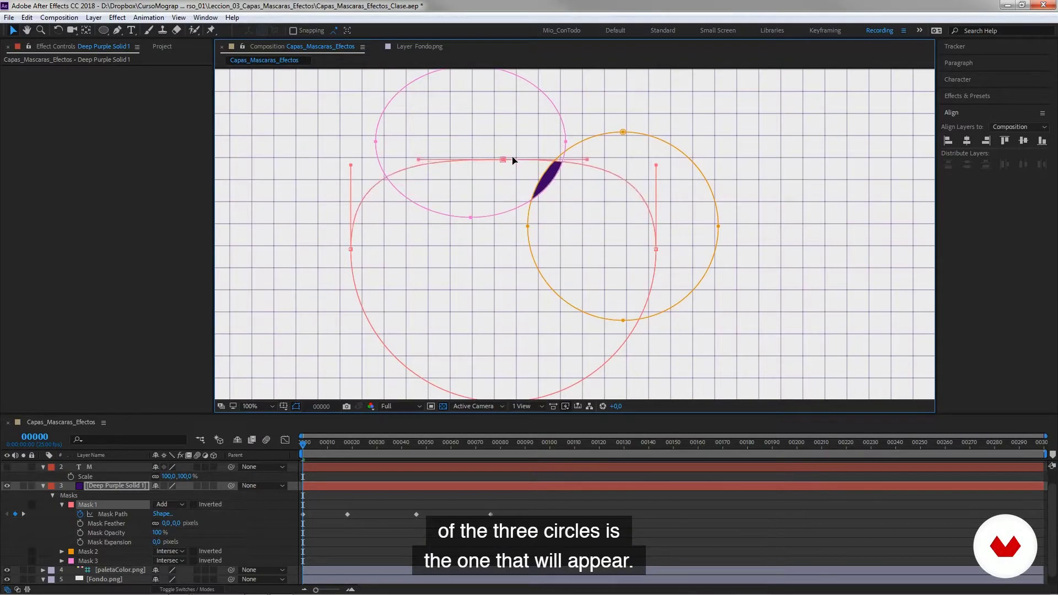
Set the modes of Mask 2 and Mask 3 to None.
click(176, 550)
click(176, 465)
click(181, 560)
click(215, 466)
Switch Mask 2's mode to Add, Subtract and Intersect in turn to compare the results.
click(175, 551)
click(177, 479)
click(173, 552)
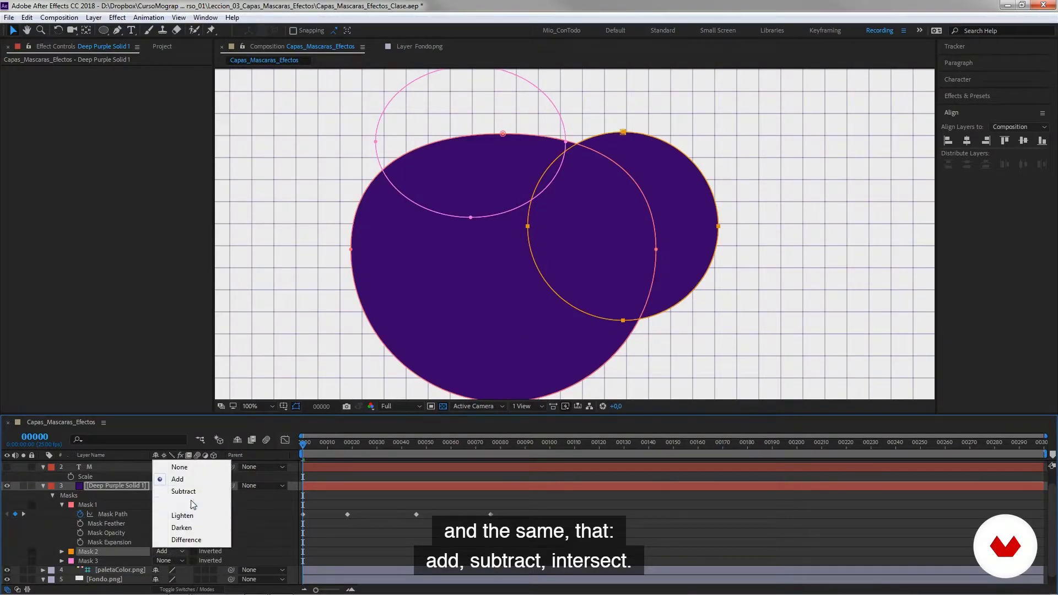
click(183, 491)
click(175, 551)
click(183, 503)
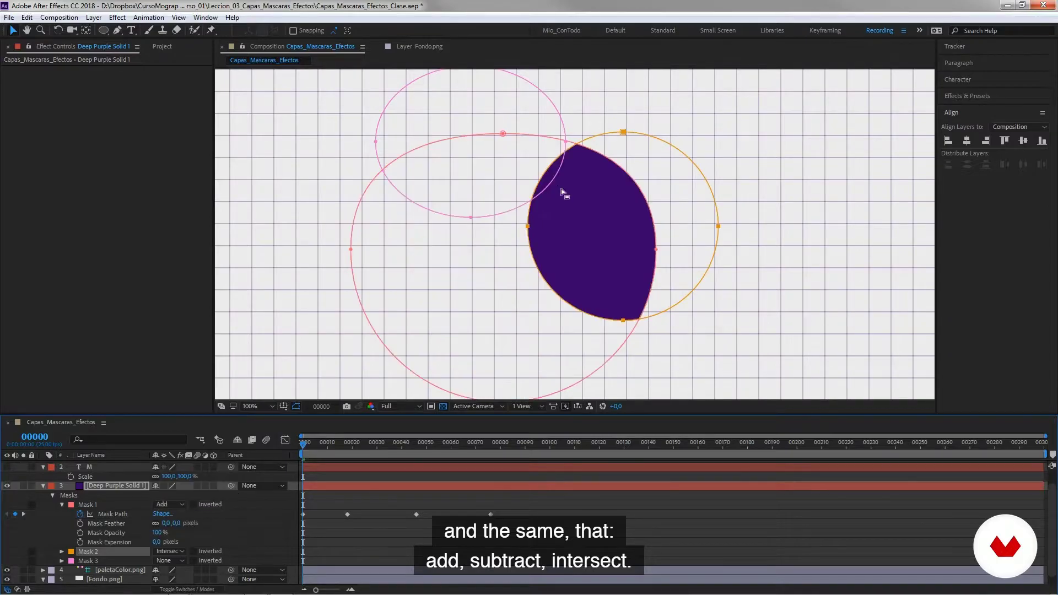
Try the Lighten and Darken modes on Mask 2, and set it to Difference.
click(175, 551)
click(179, 516)
click(176, 552)
click(184, 529)
click(176, 551)
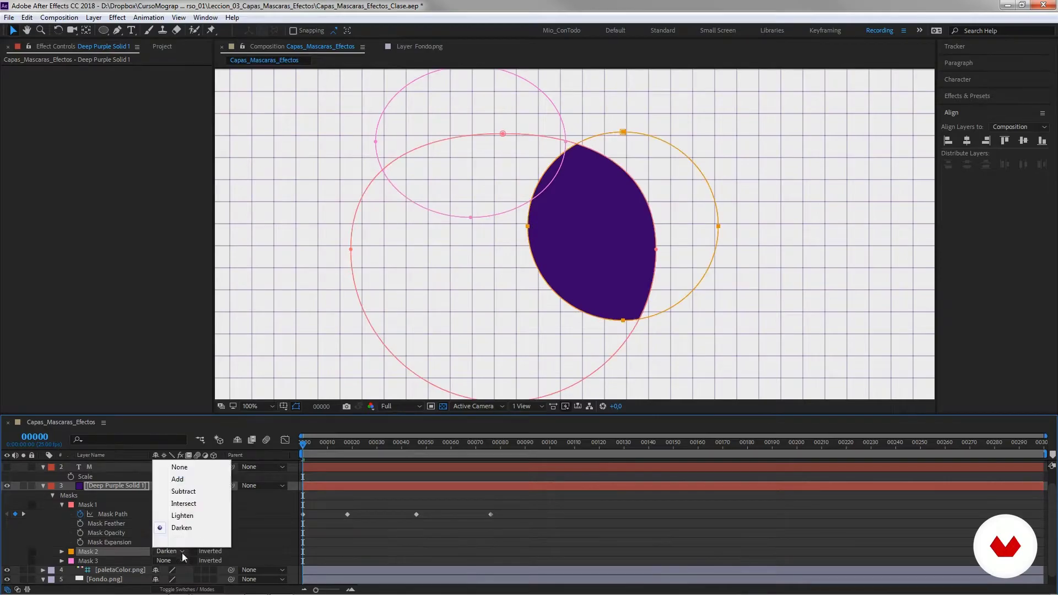
click(186, 539)
Free-transform Mask 2 to enlarge its circle toward the upper right, and apply the transformation.
double_click(617, 146)
drag(616, 147, 679, 88)
drag(591, 261, 529, 327)
key(Return)
Compare Lighten and Darken on the enlarged Mask 2, and return its mode to Difference.
click(175, 557)
click(175, 551)
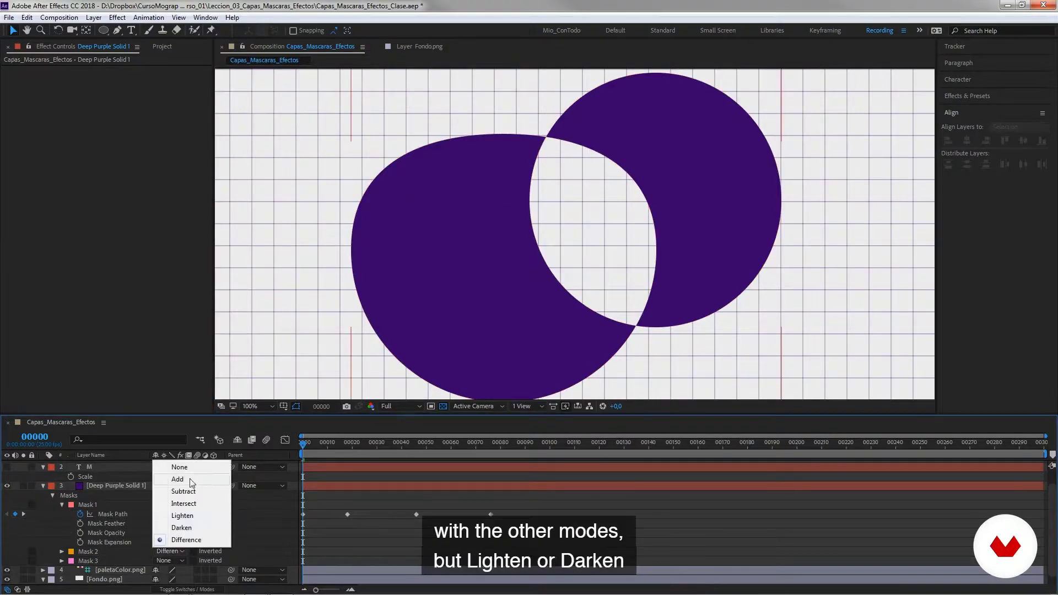
click(187, 516)
click(175, 551)
click(182, 527)
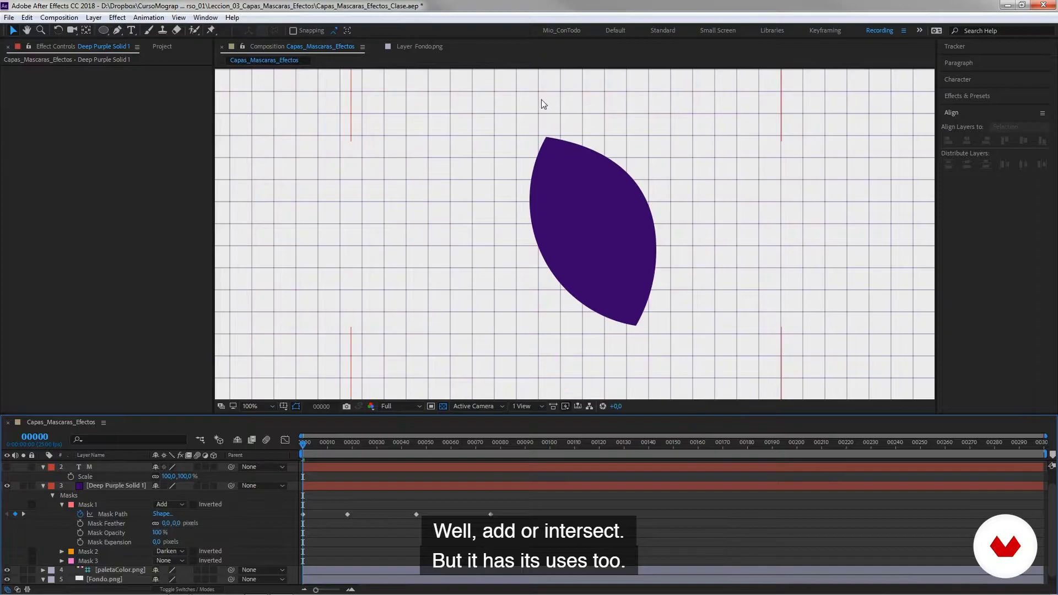
click(173, 552)
click(185, 540)
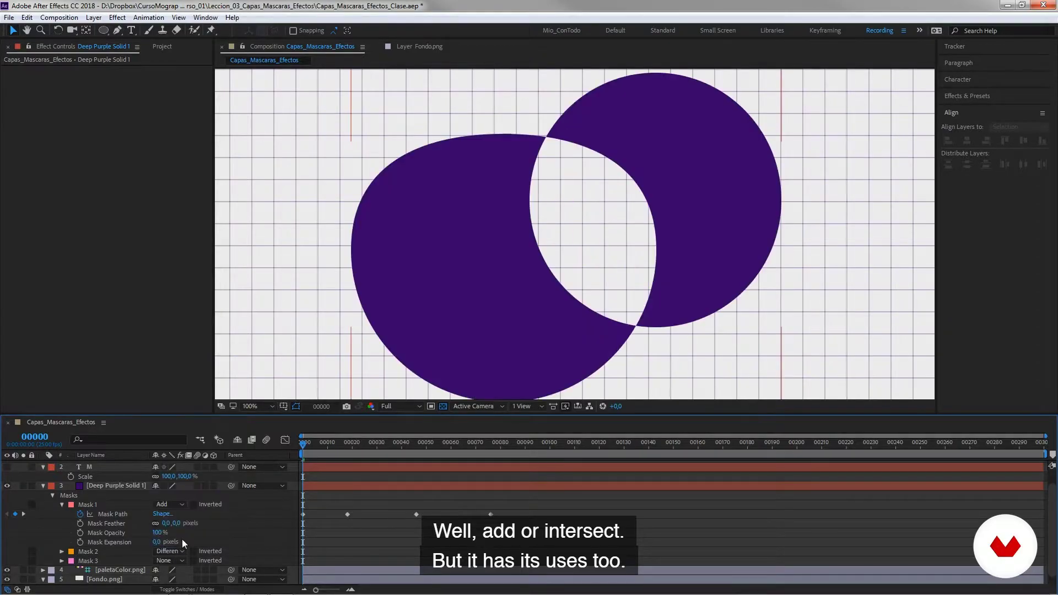
Switch Mask 2's mode to None and back to Difference.
click(179, 550)
click(180, 468)
click(169, 551)
click(186, 540)
Expand Mask 2's properties and set its feather to 128 pixels.
click(62, 551)
drag(168, 561, 640, 160)
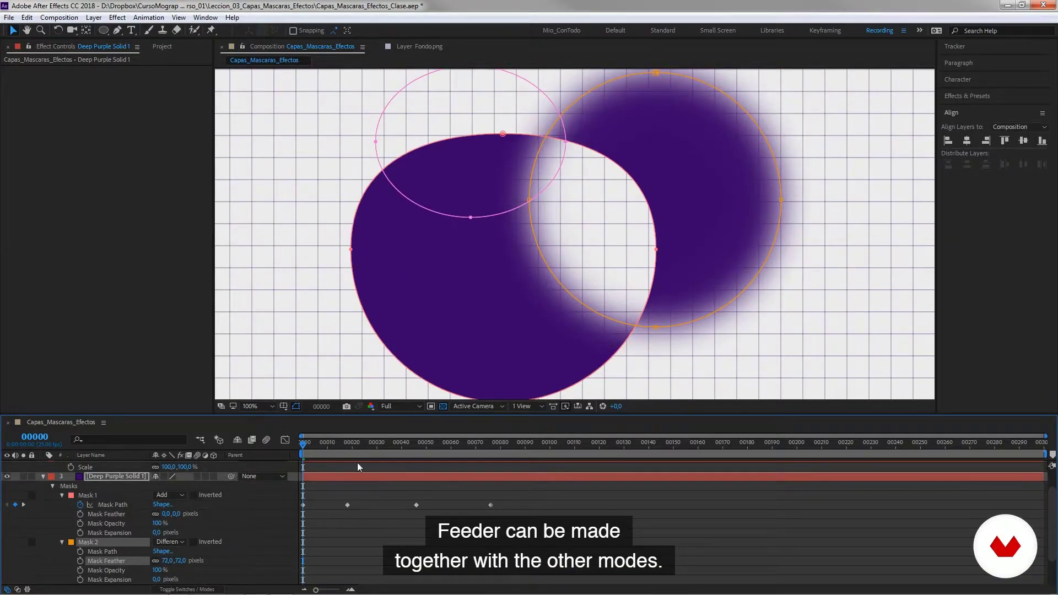
key(F2)
scroll(604, 245, up, 1)
scroll(383, 345, down, 1)
drag(184, 561, 215, 560)
key(F2)
scroll(604, 210, up, 1)
drag(543, 166, 553, 318)
scroll(584, 312, down, 2)
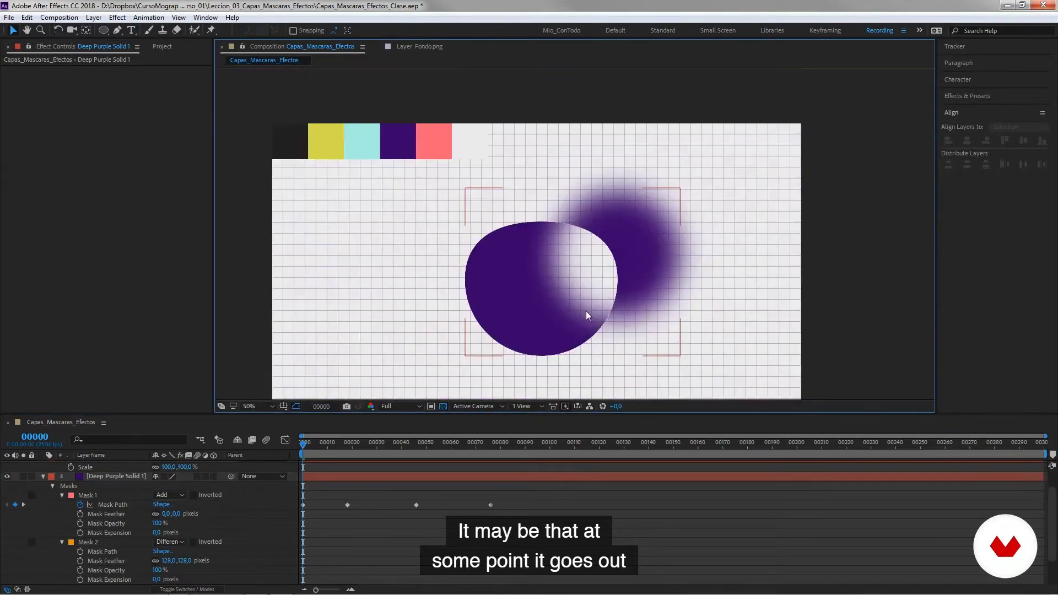
Try the None mode on Mask 2, and set its mode to Subtract.
scroll(586, 309, up, 2)
click(177, 543)
click(195, 458)
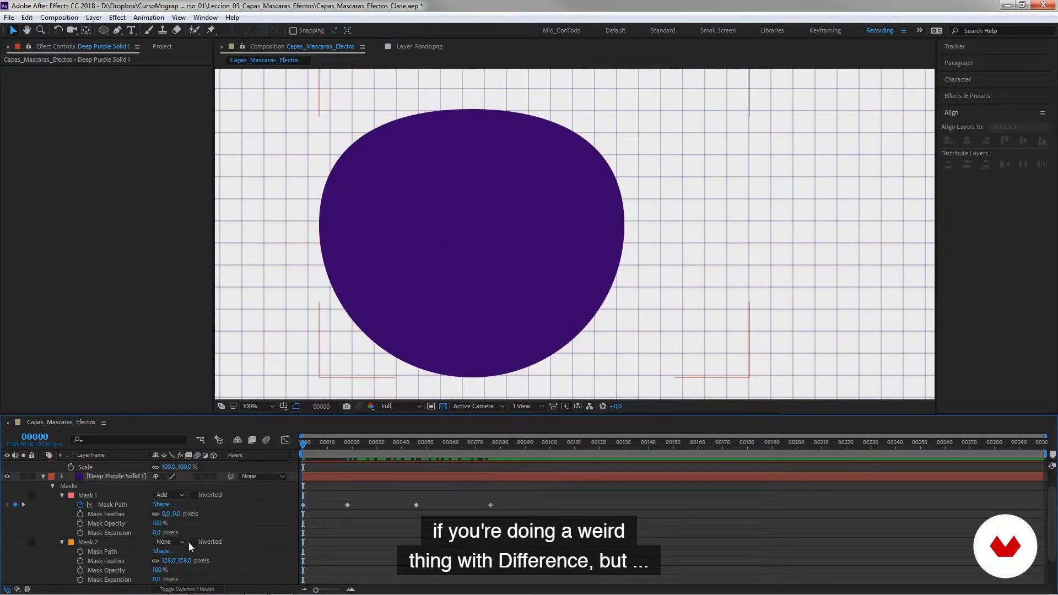
click(188, 542)
click(195, 478)
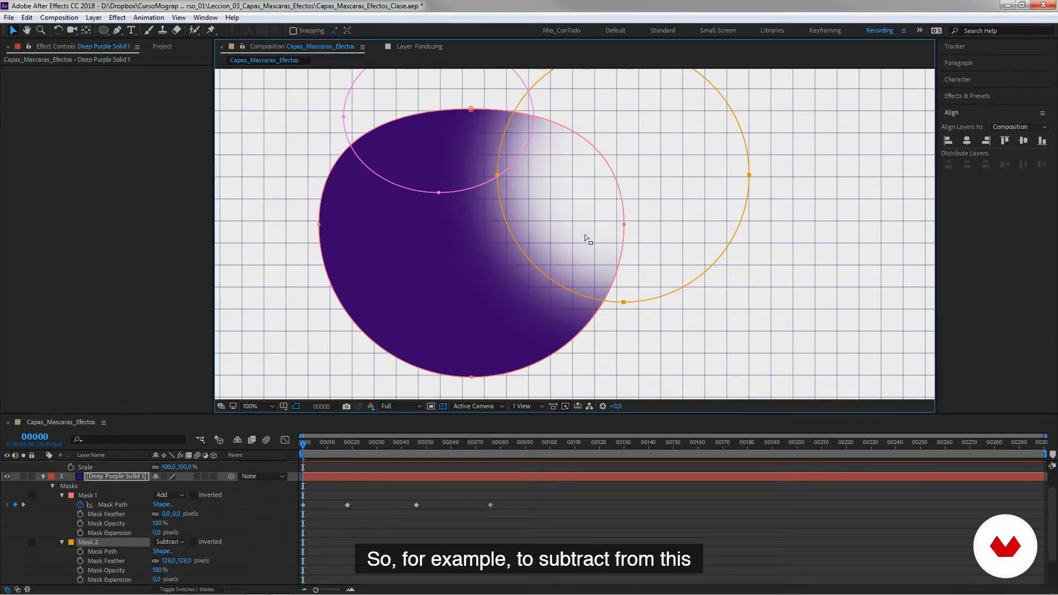
Delete Mask 3 and raise Mask 2's feather to 269 pixels.
scroll(110, 523, down, 2)
click(107, 518)
drag(185, 533, 247, 533)
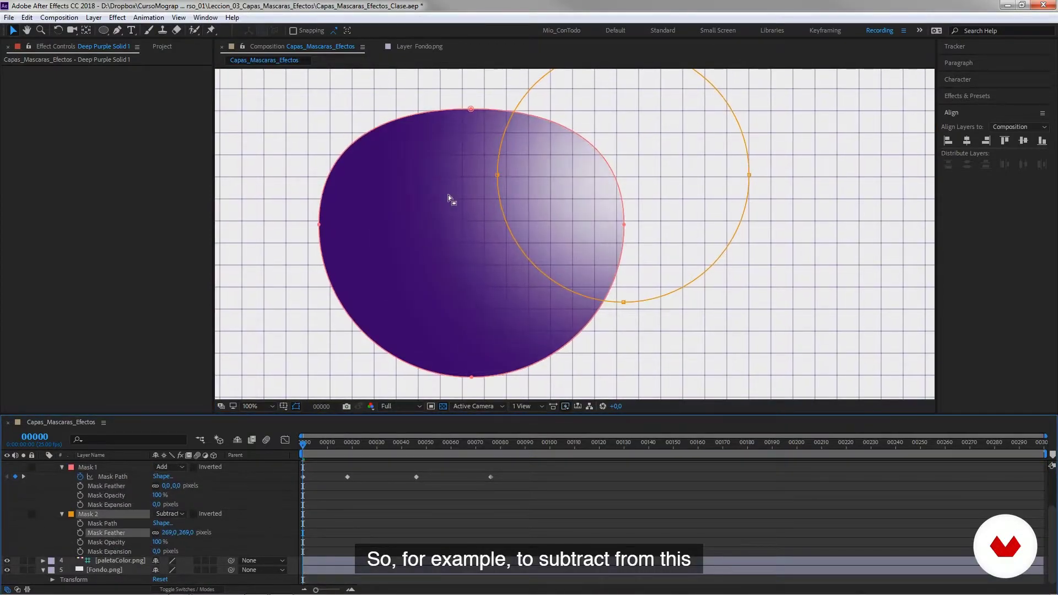
Free-transform Mask 2 to enlarge its circle toward the lower left, and undo a trial change of its mask expansion.
double_click(499, 181)
drag(498, 302, 431, 312)
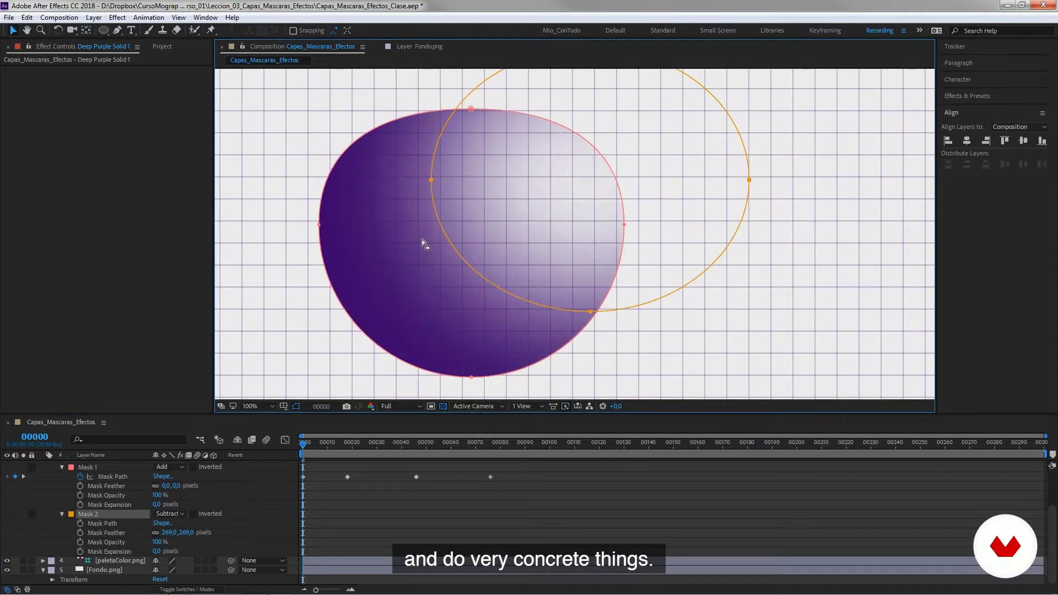
click(220, 535)
drag(157, 551, 197, 551)
key(ctrl+z)
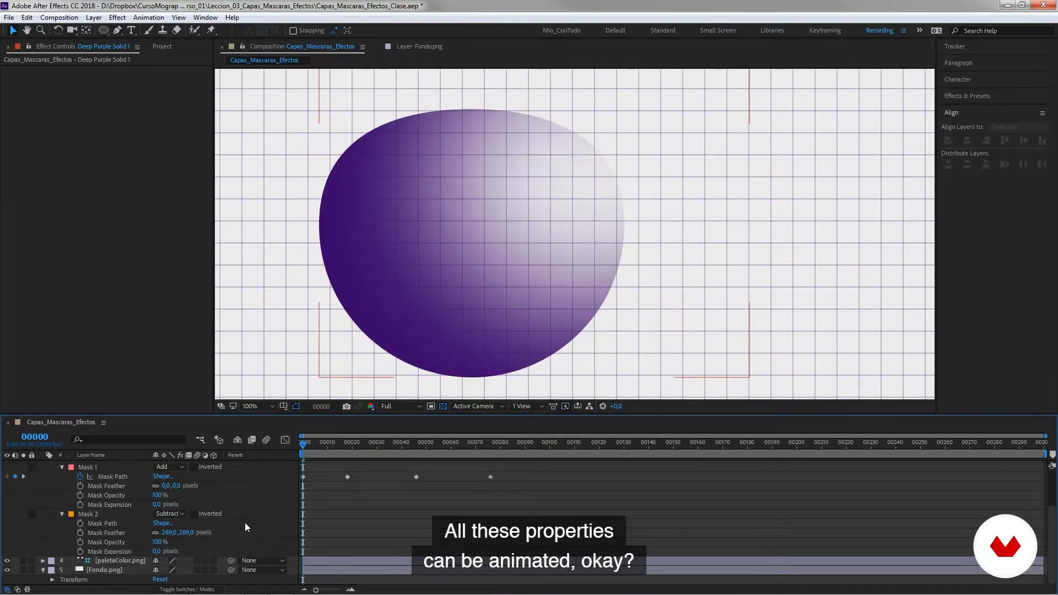
Keep Mask 2 in Subtract mode and reduce its feather to 2 pixels.
click(110, 514)
click(170, 513)
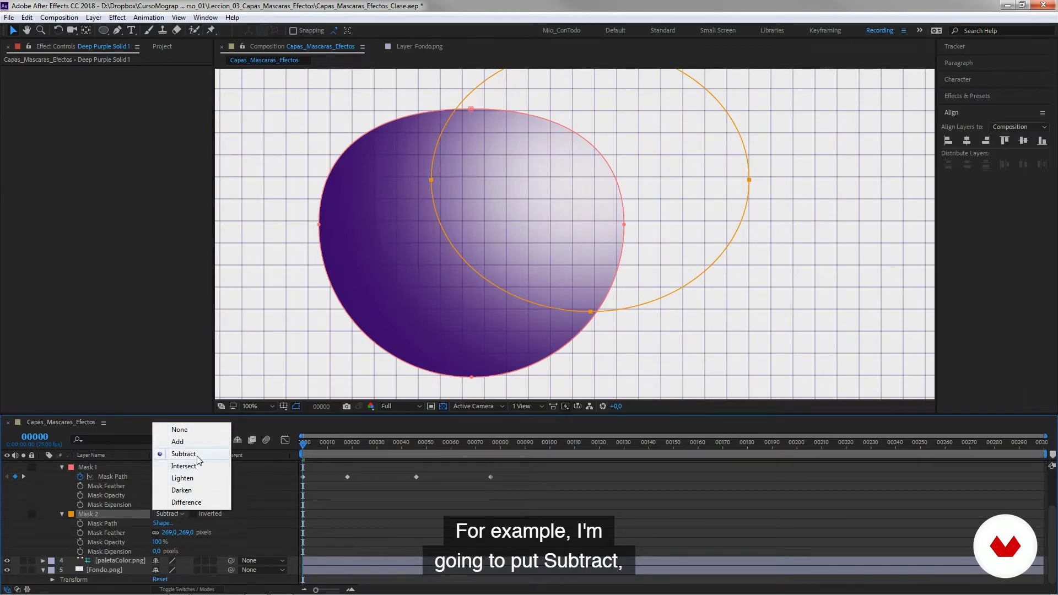
click(197, 456)
drag(187, 532, 42, 533)
Toggle Mask 2's inversion on and off, set its mode to Add, and invert it.
click(193, 514)
click(193, 513)
click(180, 515)
click(187, 441)
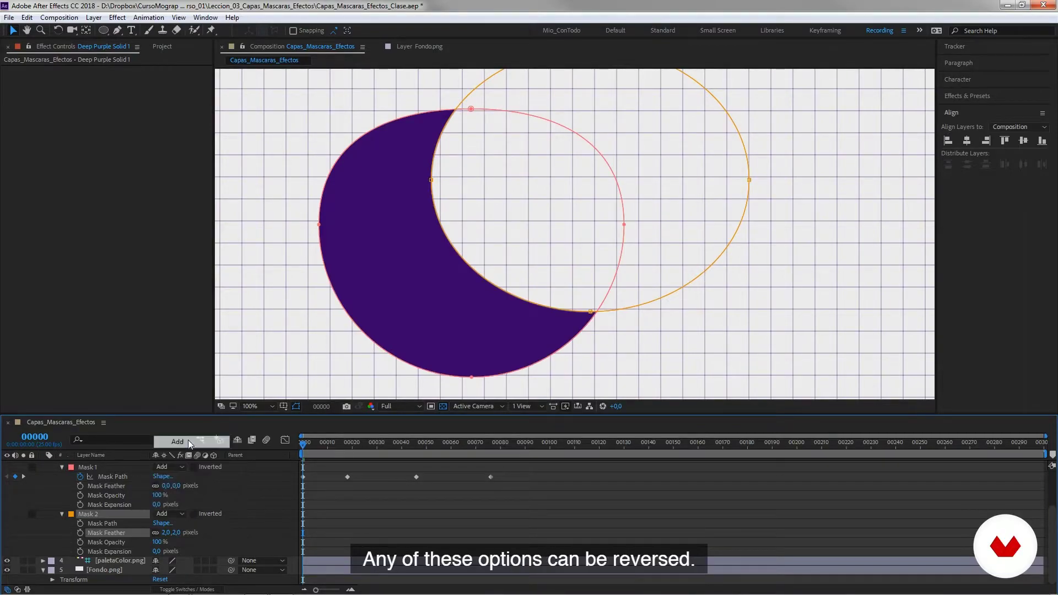
click(194, 513)
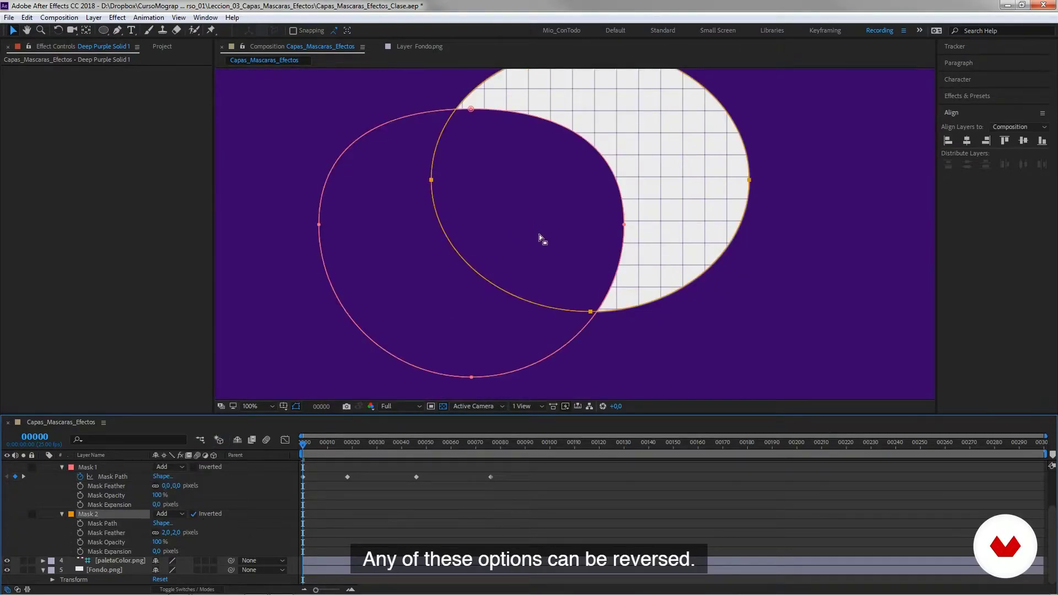
Free-transform the inverted Mask 2 into a smaller circle overlapping the upper right edge of Mask 1.
scroll(535, 227, down, 1)
double_click(504, 214)
drag(503, 274, 588, 223)
drag(603, 183, 613, 160)
drag(598, 199, 571, 221)
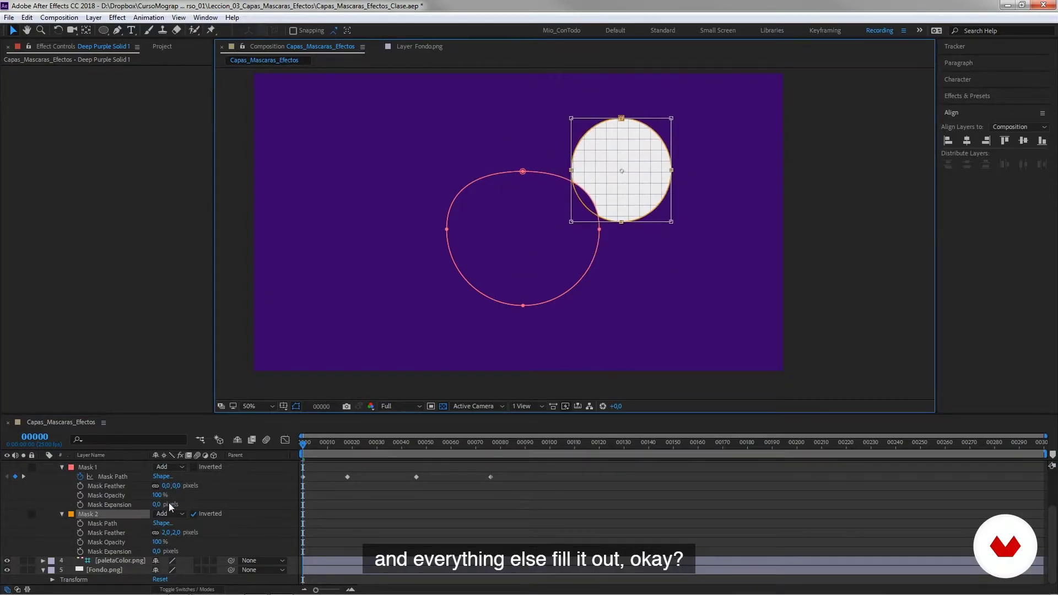
Set the inverted Mask 2 to Subtract and enlarge its circle so it overlaps more of Mask 1.
click(180, 512)
click(188, 451)
double_click(571, 174)
drag(573, 220, 529, 257)
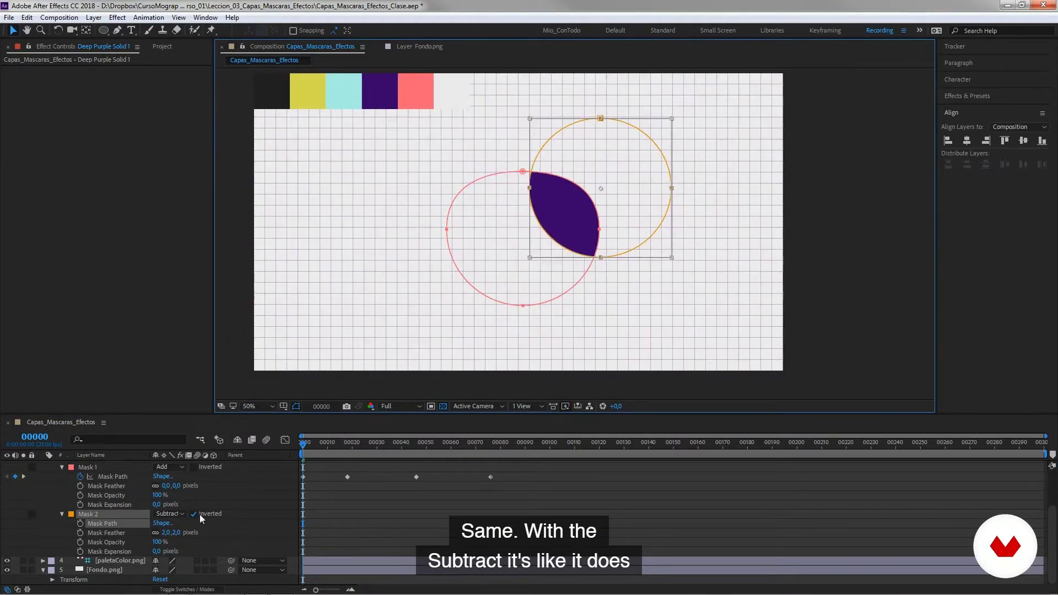
Delete Mask 2 from the Deep Purple Solid 1 layer.
click(210, 514)
click(229, 514)
click(86, 514)
key(Delete)
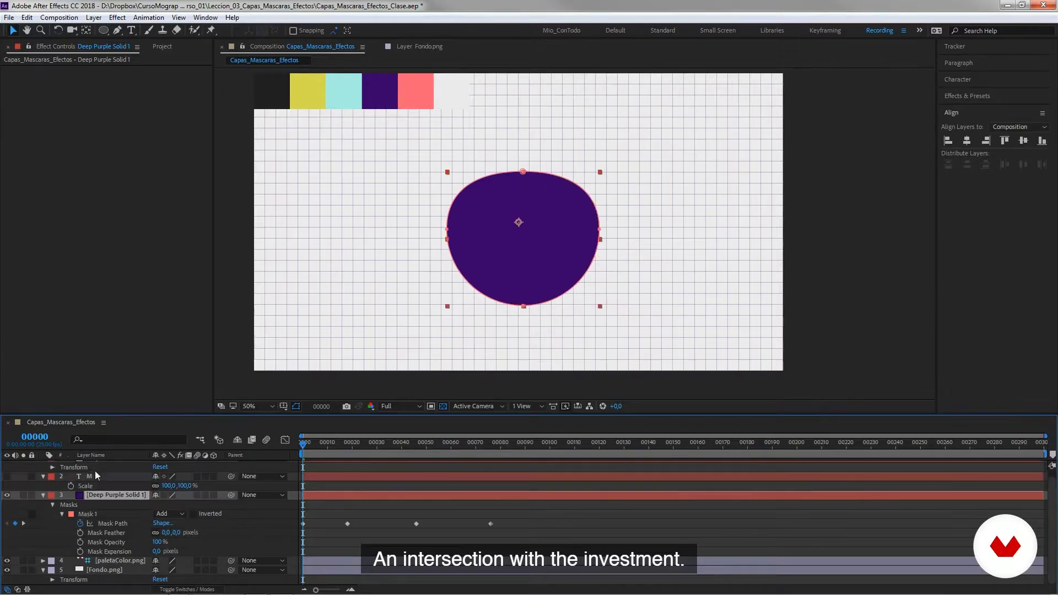
Compare inverting Mask 1 with the Subtract mode, and return it to Add without inversion.
click(194, 514)
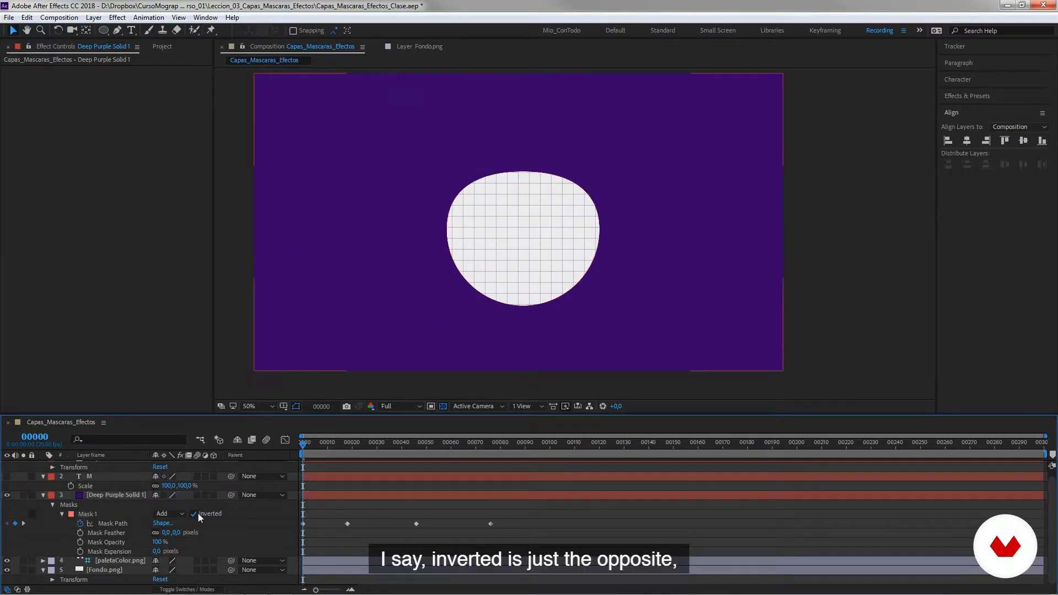
click(193, 513)
click(170, 513)
click(182, 451)
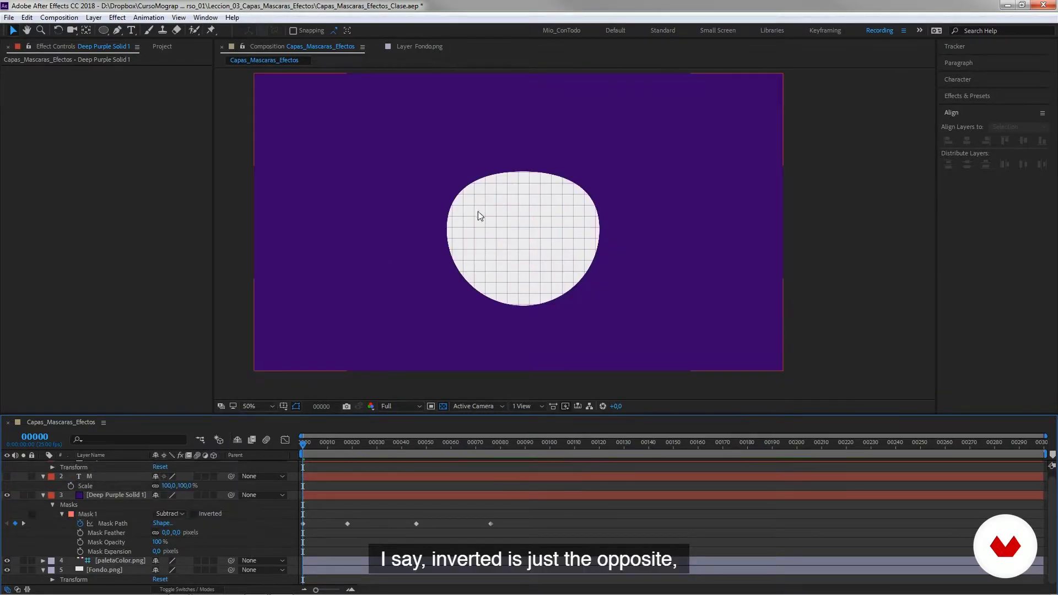
click(171, 513)
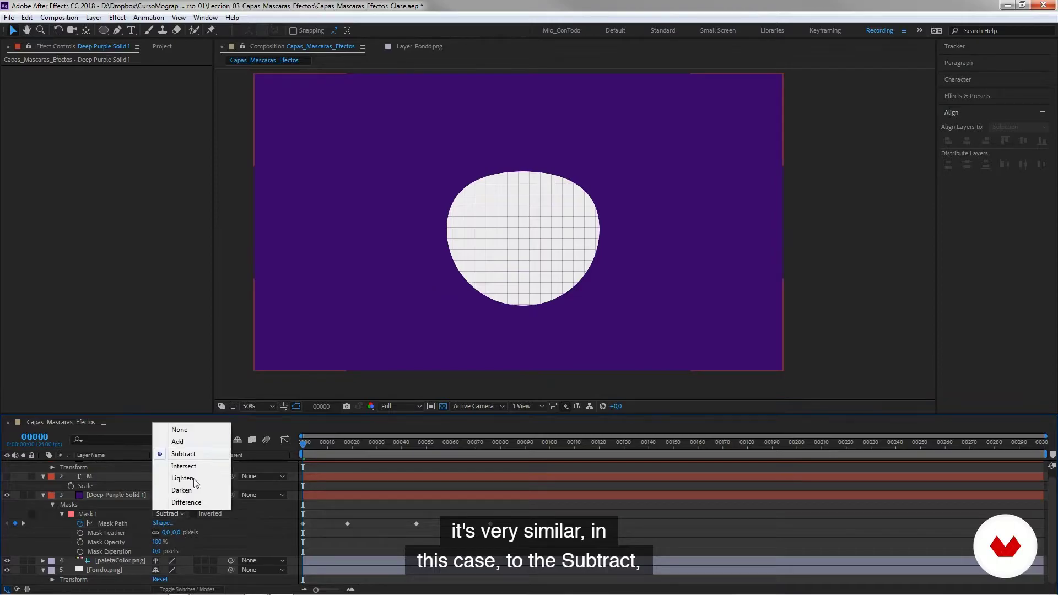
click(185, 442)
click(194, 513)
Draw an elliptical mask overlapping the upper right of Mask 1 with the Ellipse tool, and set its mode to Subtract.
click(96, 514)
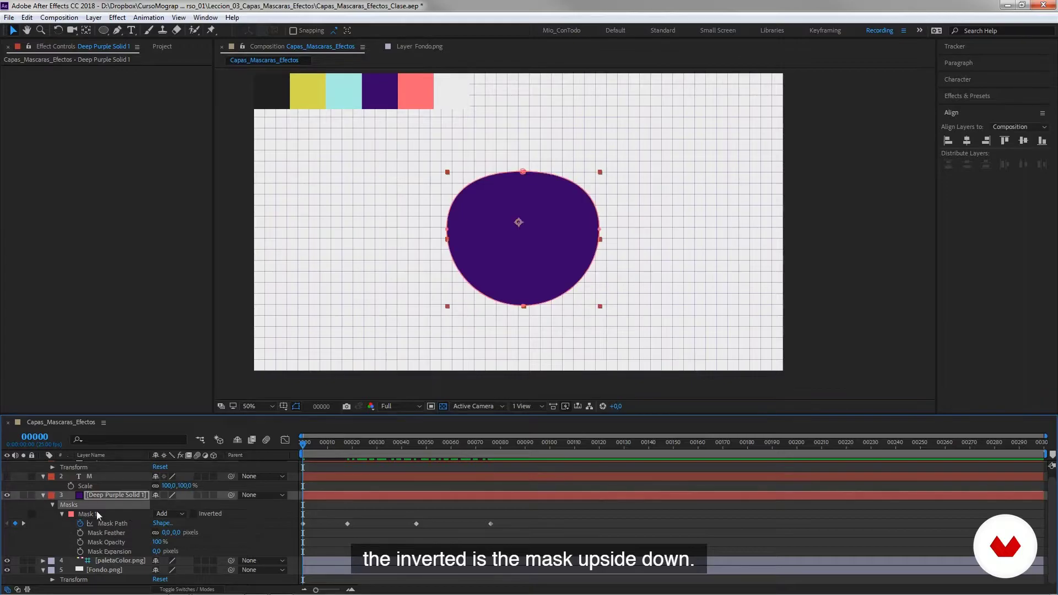
click(108, 30)
drag(675, 134, 529, 259)
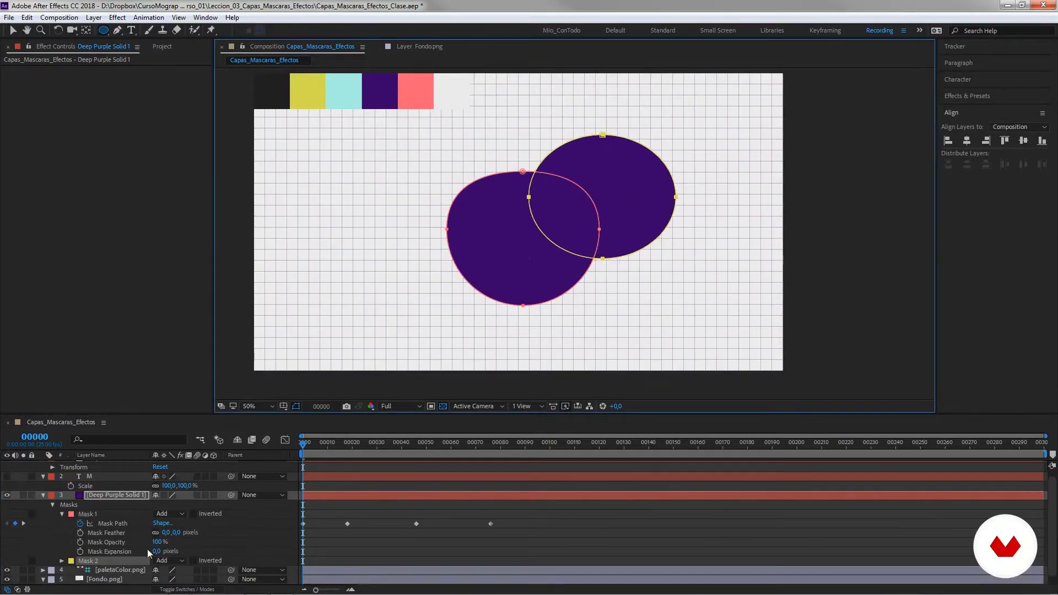
click(170, 560)
click(182, 499)
click(196, 583)
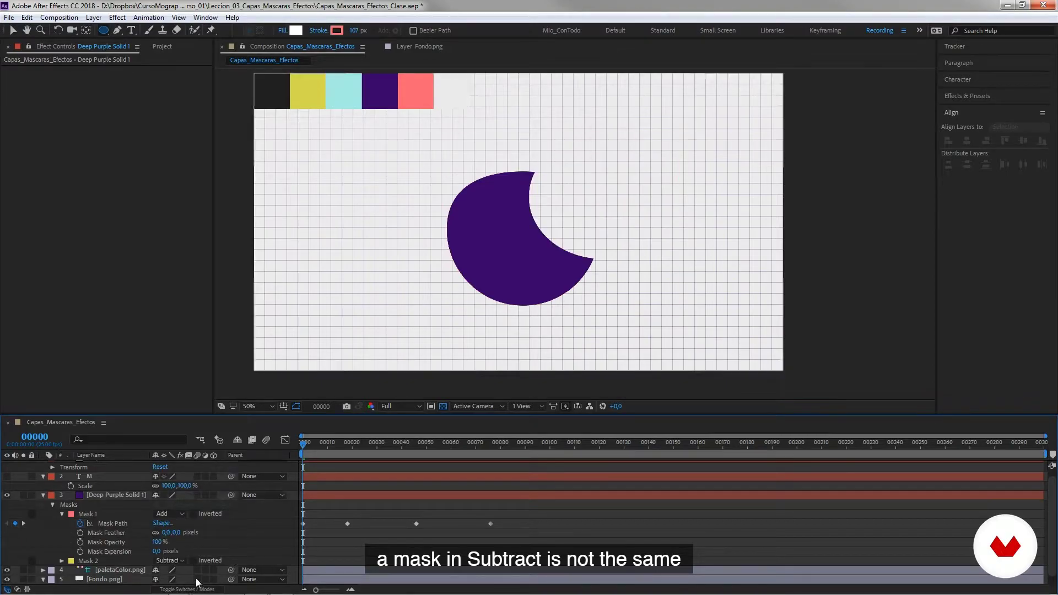
Switch Mask 2 to Add, toggle its inversion on and off, and return it to Subtract.
click(170, 561)
click(190, 488)
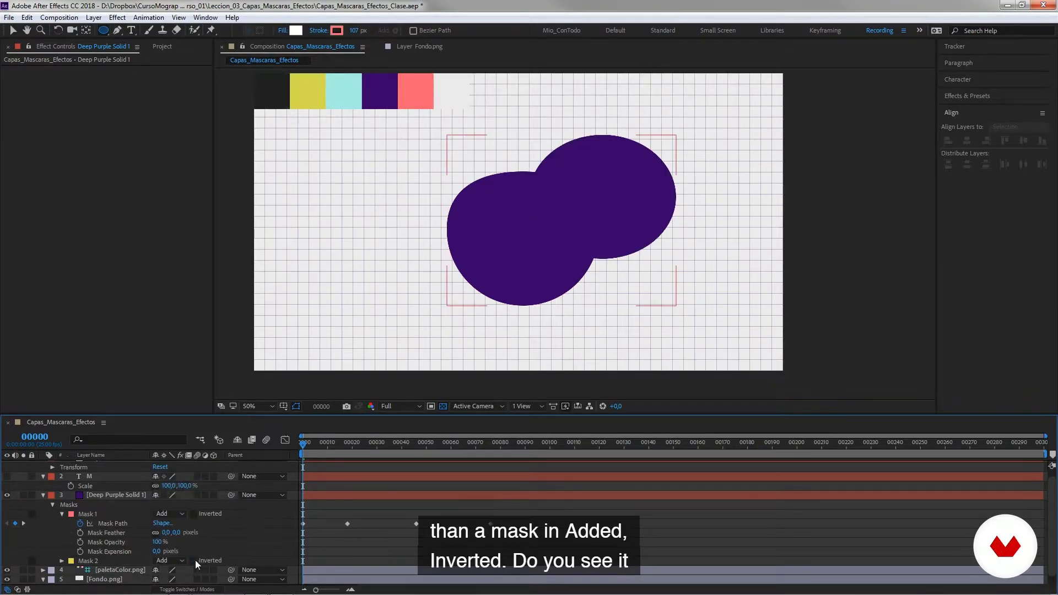
click(194, 560)
click(194, 560)
click(170, 560)
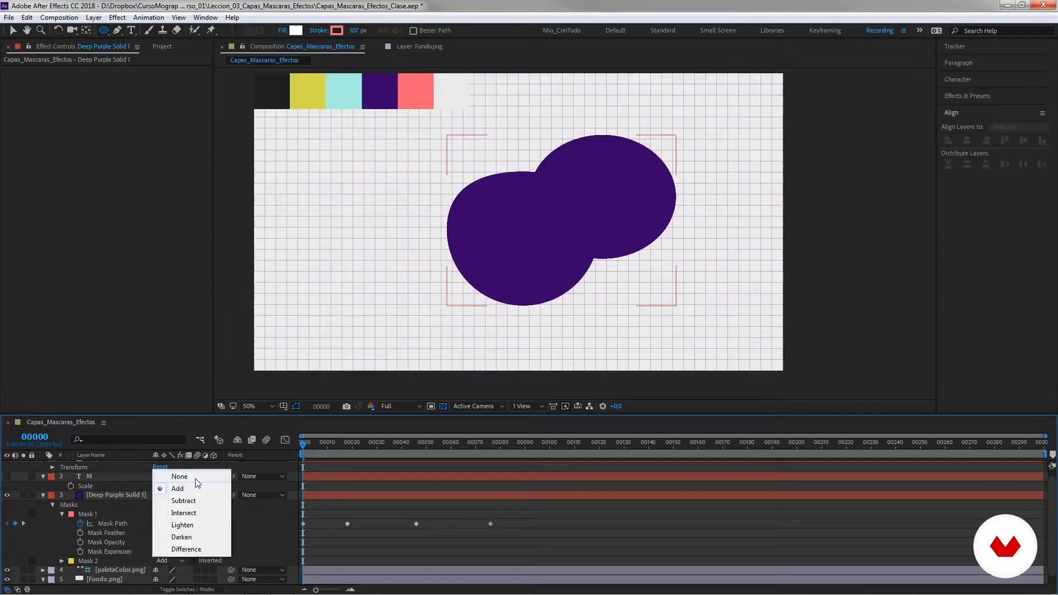
click(182, 499)
Delete the masks from Deep Purple Solid 1 and show the M text layer.
click(68, 516)
key(Delete)
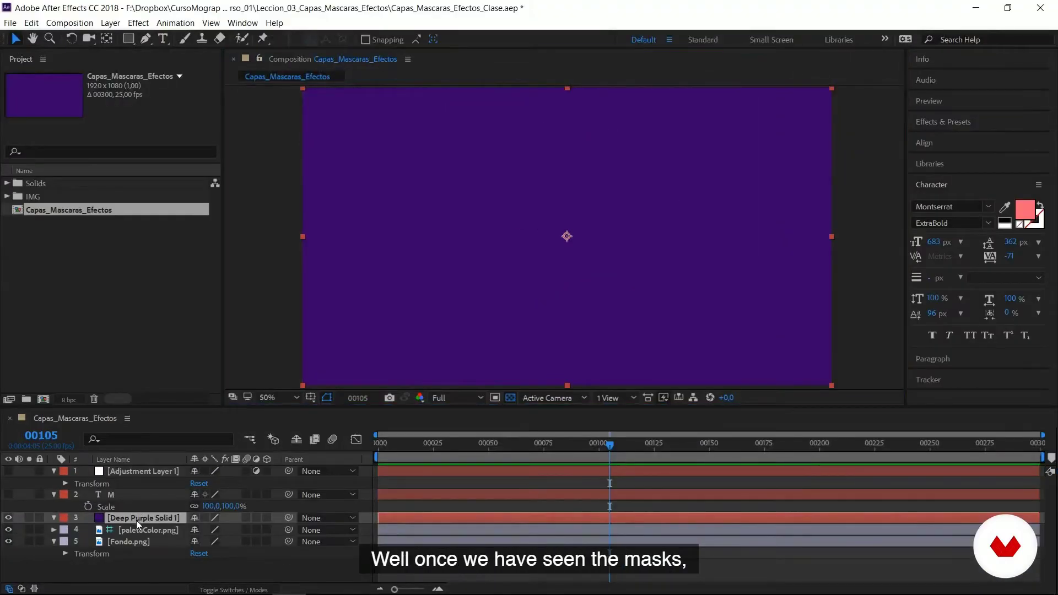
click(95, 494)
click(115, 515)
click(88, 495)
click(9, 494)
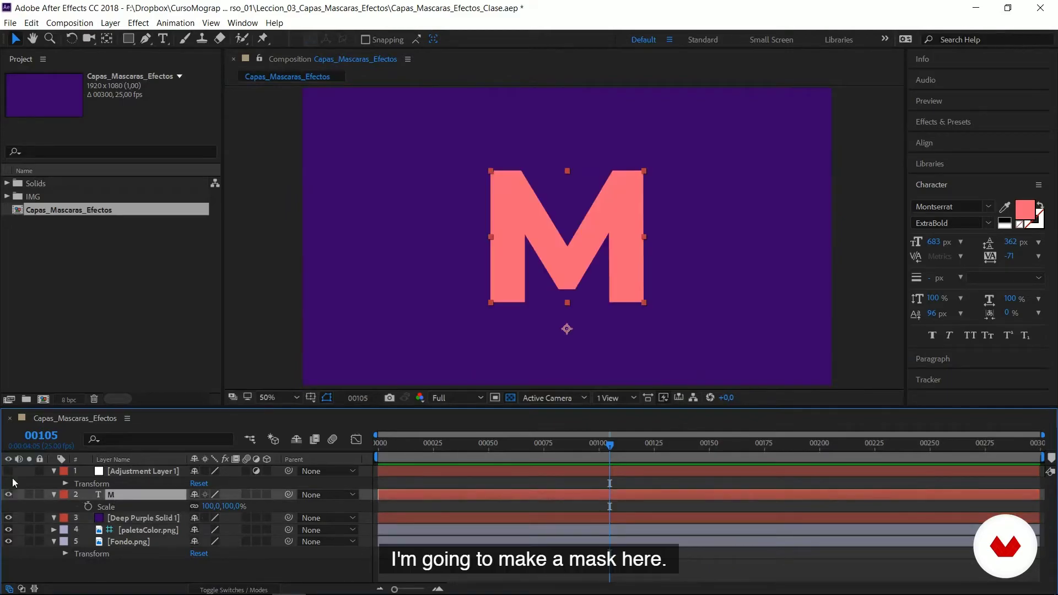
Add a rectangular mask covering the whole Deep Purple Solid 1 layer with the Rectangle tool.
click(79, 517)
click(129, 38)
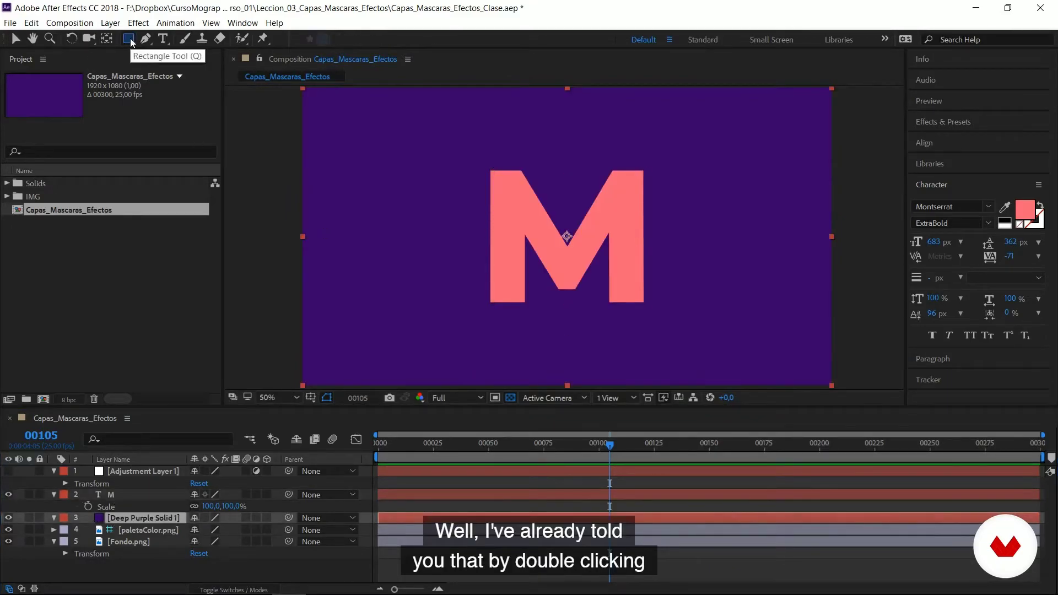
double_click(129, 38)
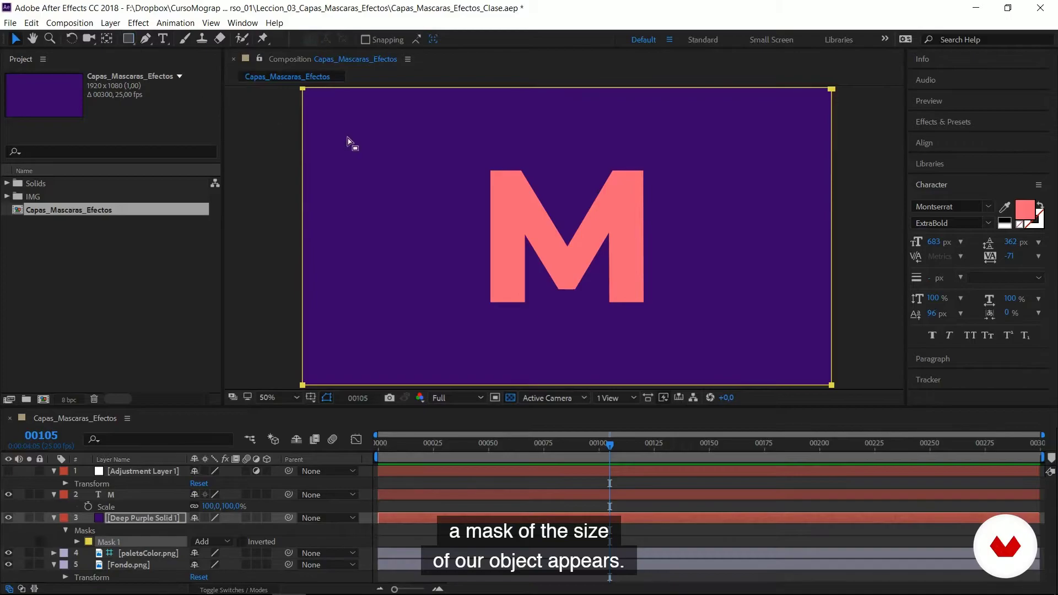
Free-transform the rectangular mask into a narrower horizontal band behind the M, undoing a first attempt.
key(comma)
key(comma)
drag(432, 163, 524, 229)
key(ctrl+z)
scroll(498, 154, up, 2)
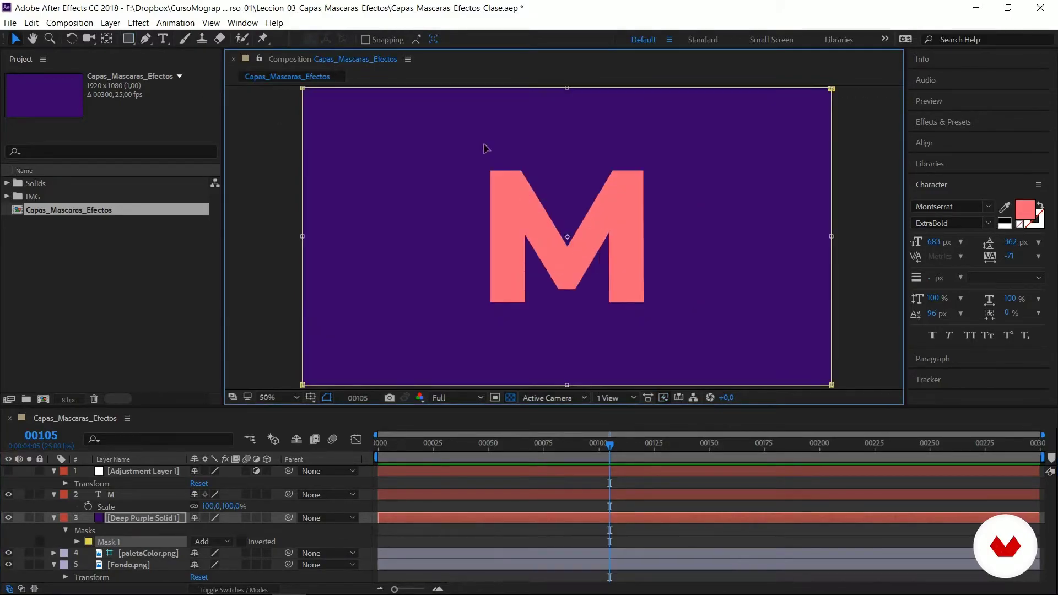
drag(498, 153, 503, 171)
drag(307, 106, 324, 204)
Set the M text's font size to 1036 px and move it down to centre it on the purple band.
click(145, 495)
drag(935, 242, 1034, 244)
drag(639, 186, 638, 220)
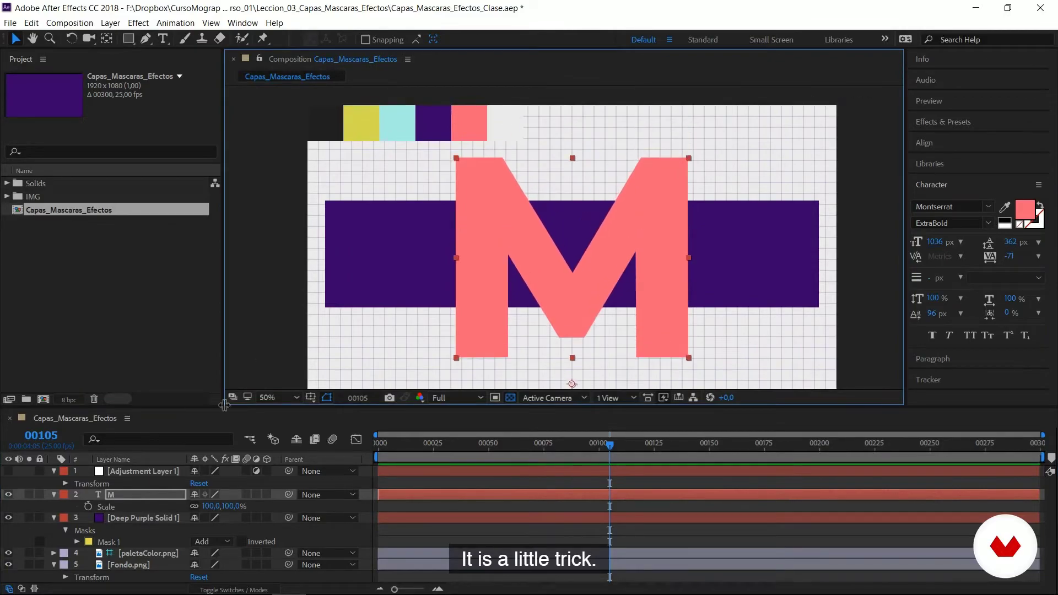
Add a null object to the composition and expand its transform properties.
click(138, 471)
right_click(304, 484)
mouse_move(389, 353)
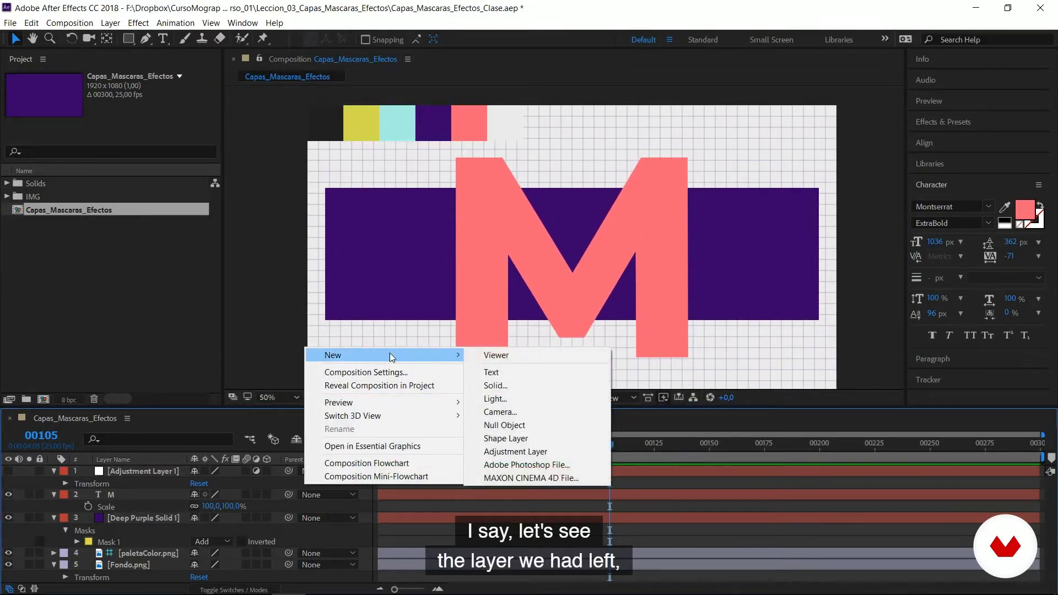
click(501, 427)
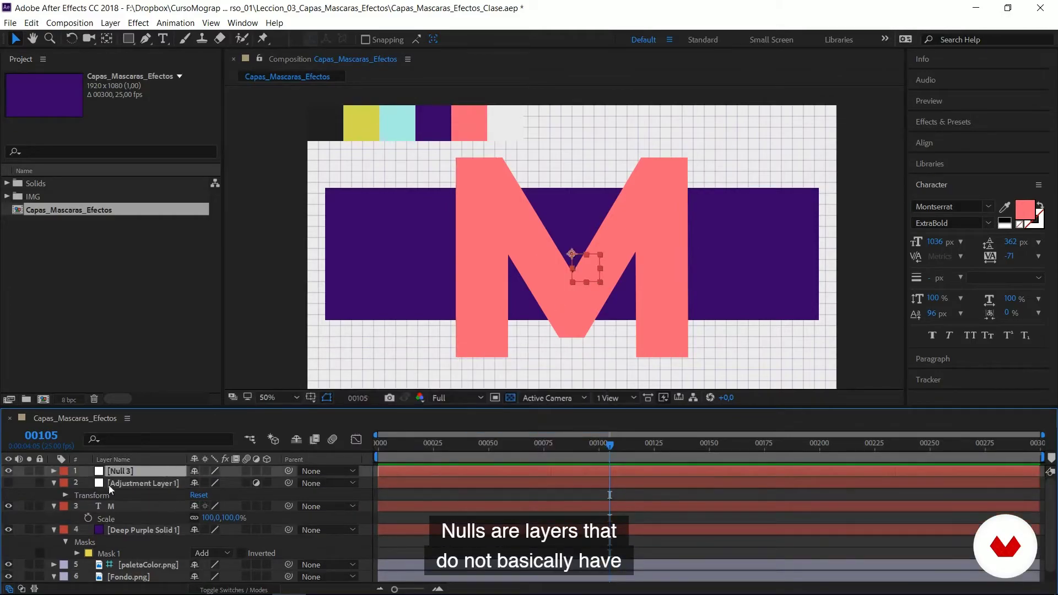
click(53, 471)
click(66, 483)
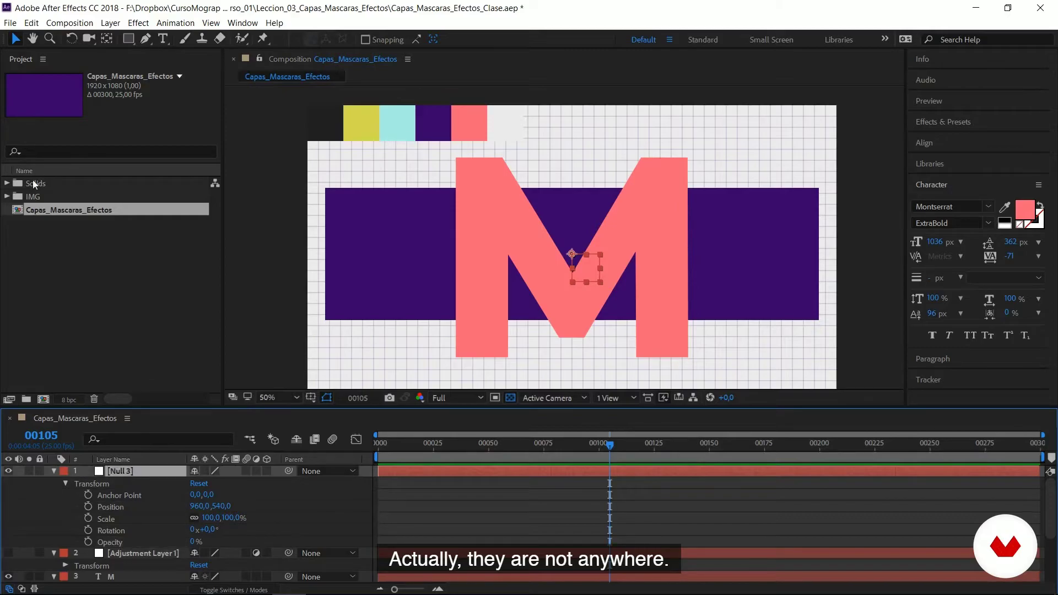
Examine the null items in the project's Solids folder and the null's outline over the M.
click(6, 183)
click(46, 197)
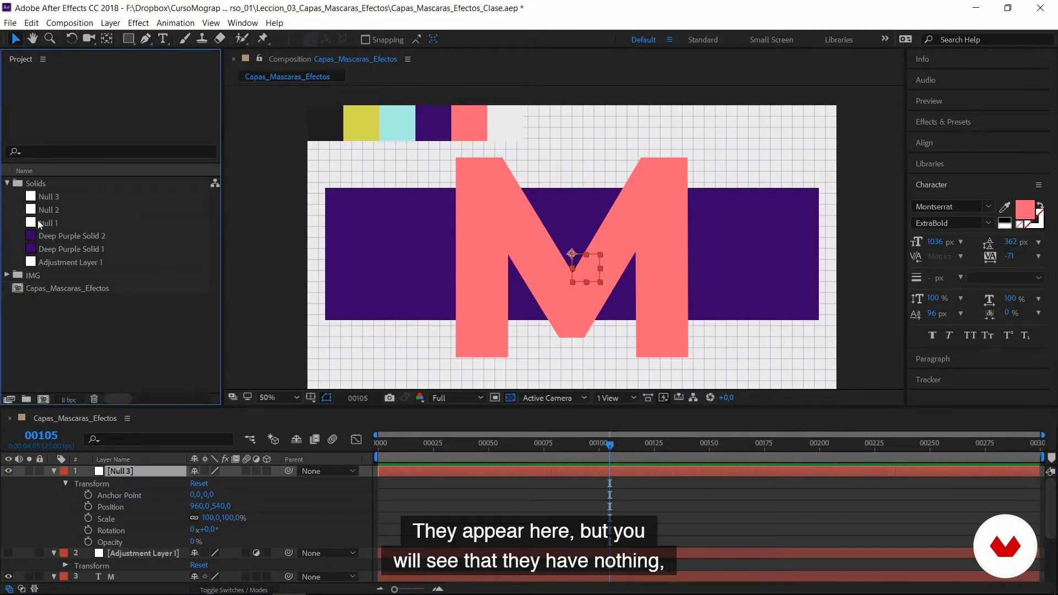
click(44, 209)
click(49, 223)
click(48, 211)
click(49, 223)
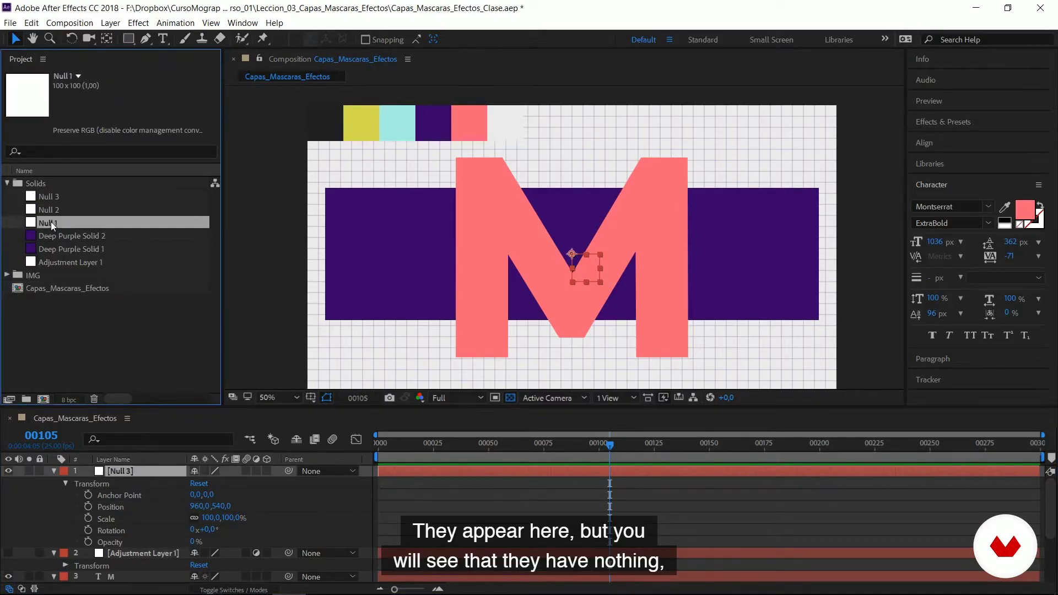
click(54, 199)
scroll(615, 246, up, 4)
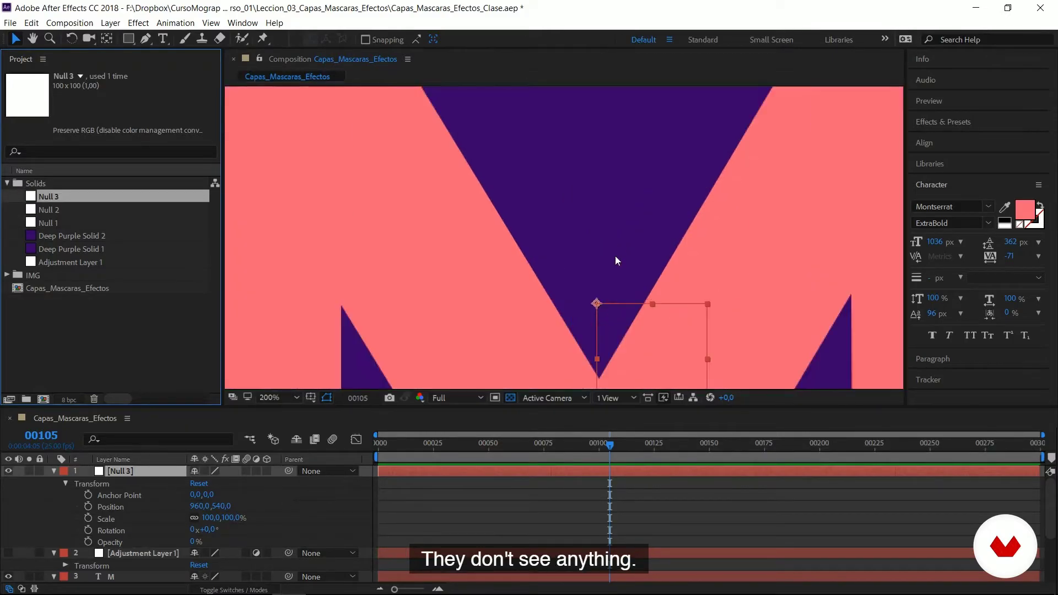
scroll(599, 237, down, 4)
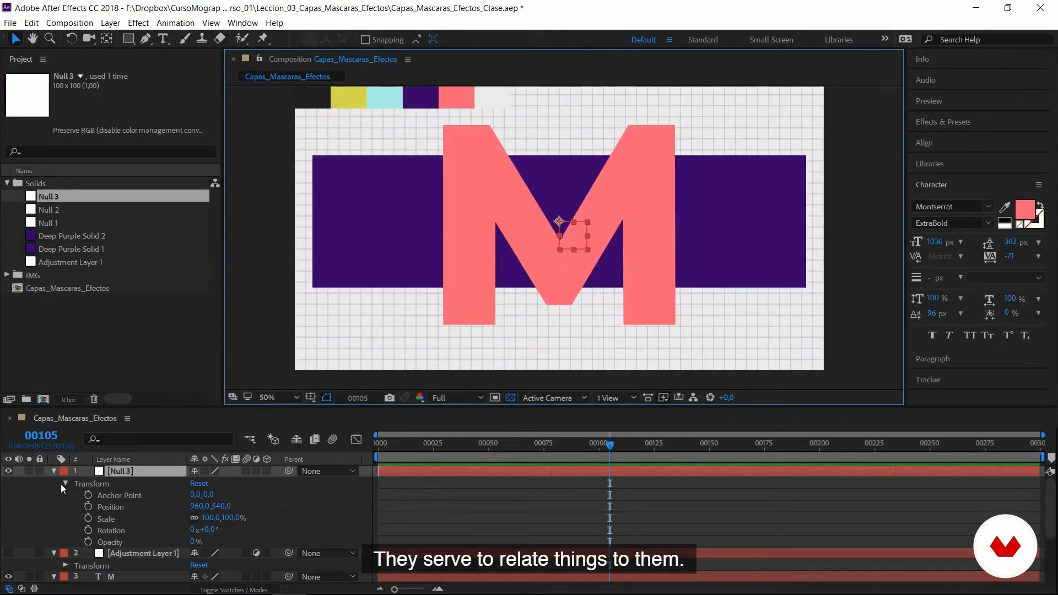
Collapse the properties of the null, adjustment, M text and Deep Purple Solid 1 layers.
click(54, 471)
click(54, 483)
click(54, 495)
click(54, 506)
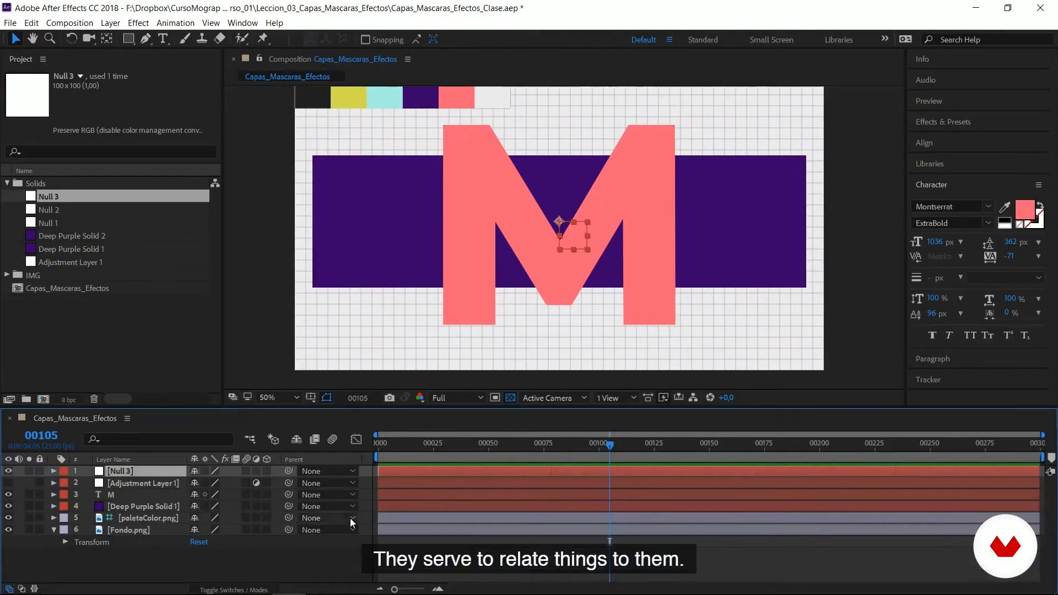
Parent the M text and Deep Purple Solid 1 layers together to Null 3.
click(137, 483)
click(138, 494)
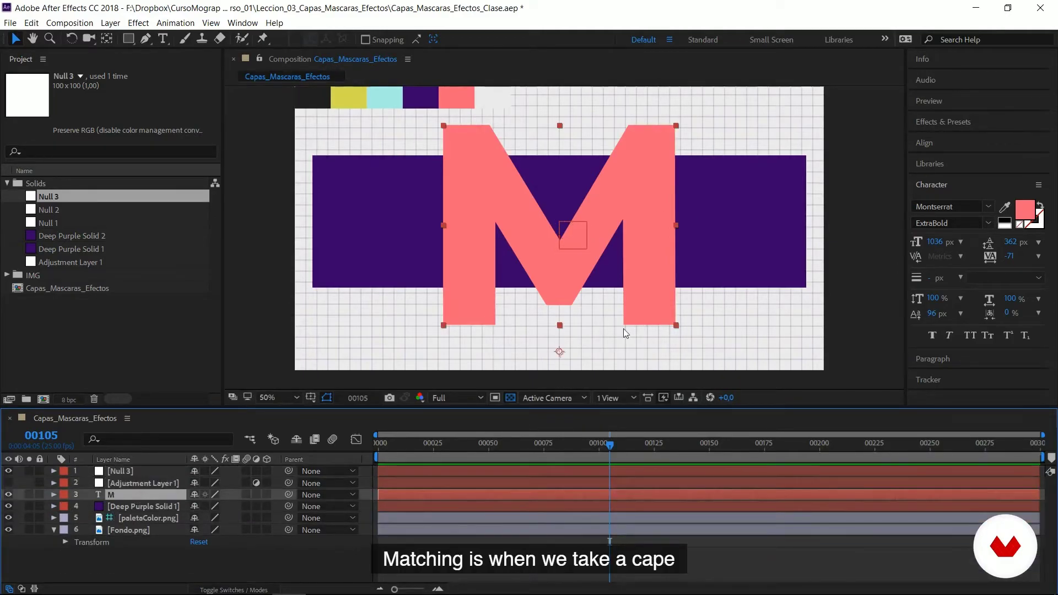
shift+click(138, 507)
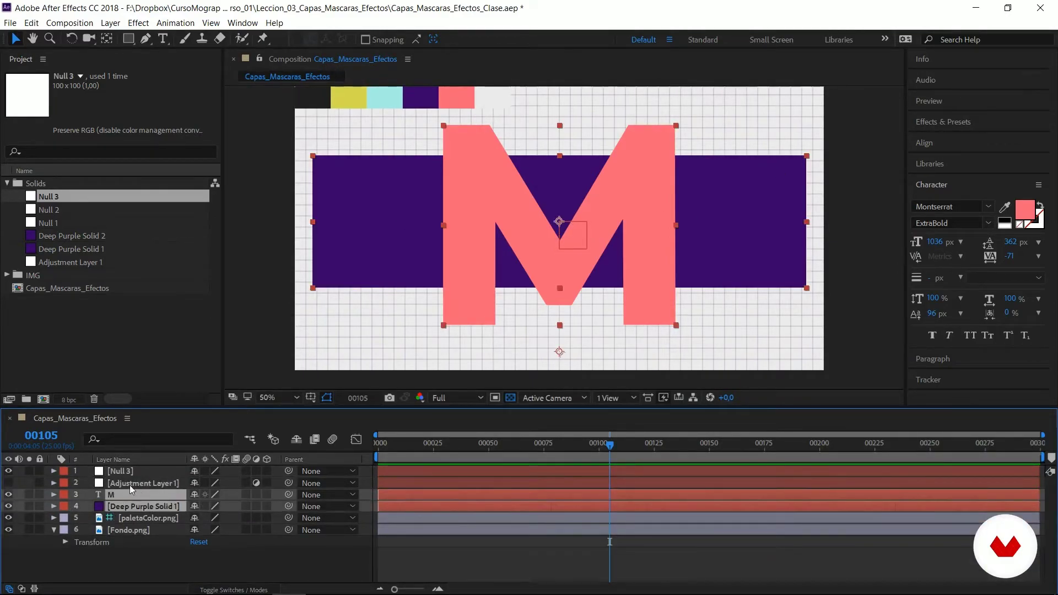
click(130, 485)
click(128, 495)
shift+click(121, 508)
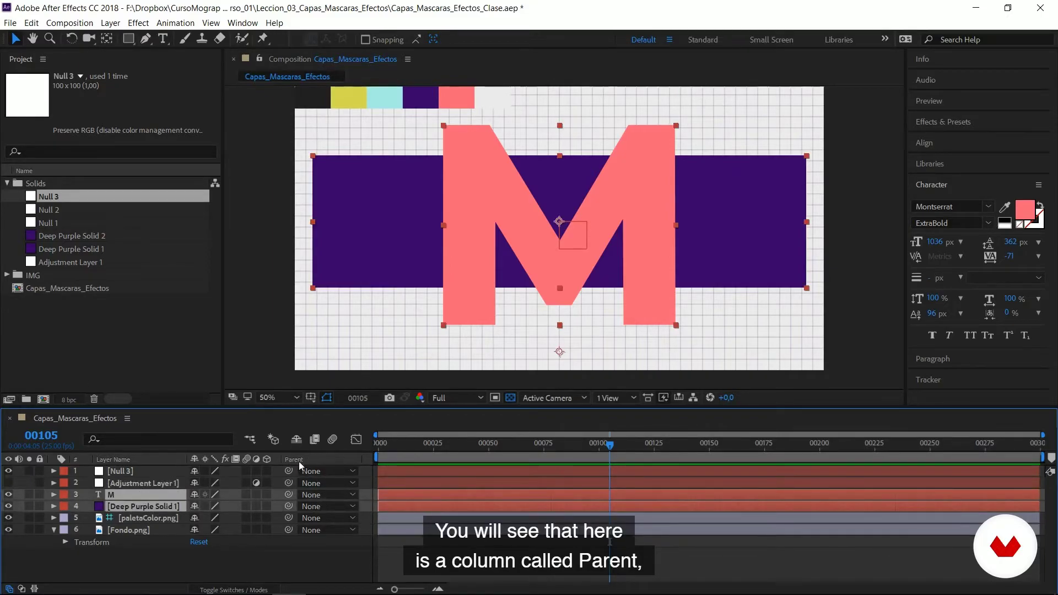
click(316, 499)
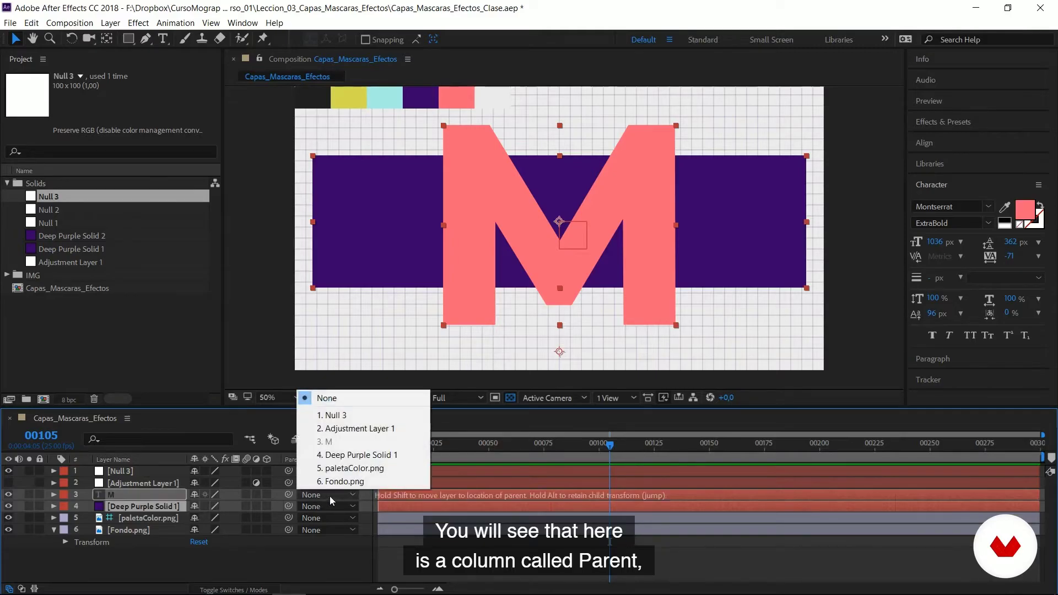
click(335, 416)
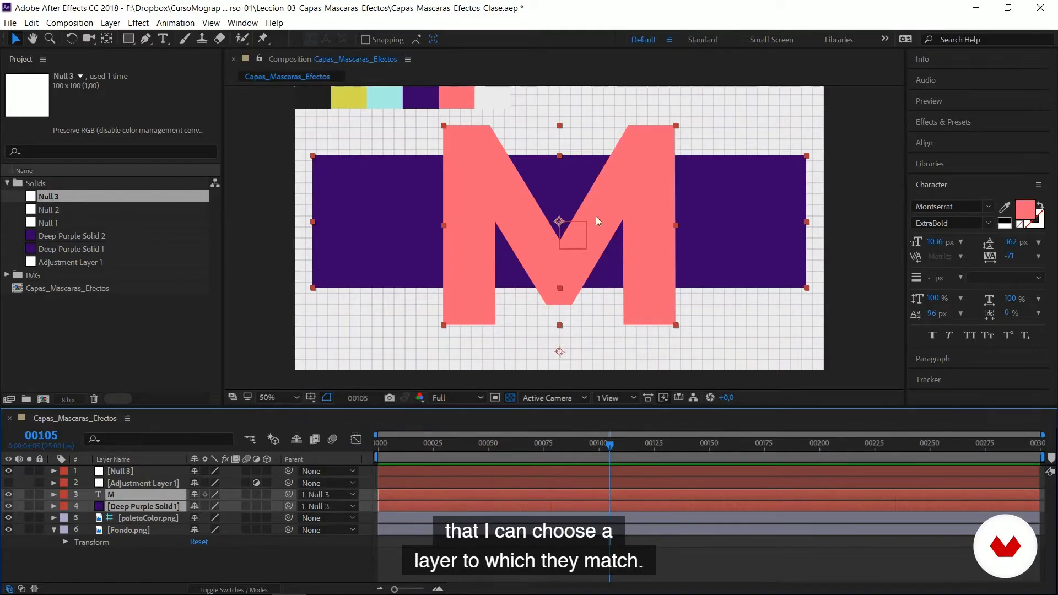
Clear the parent of the M and Deep Purple Solid 1 layers and link both back to Null 3 with the pick whip.
click(317, 498)
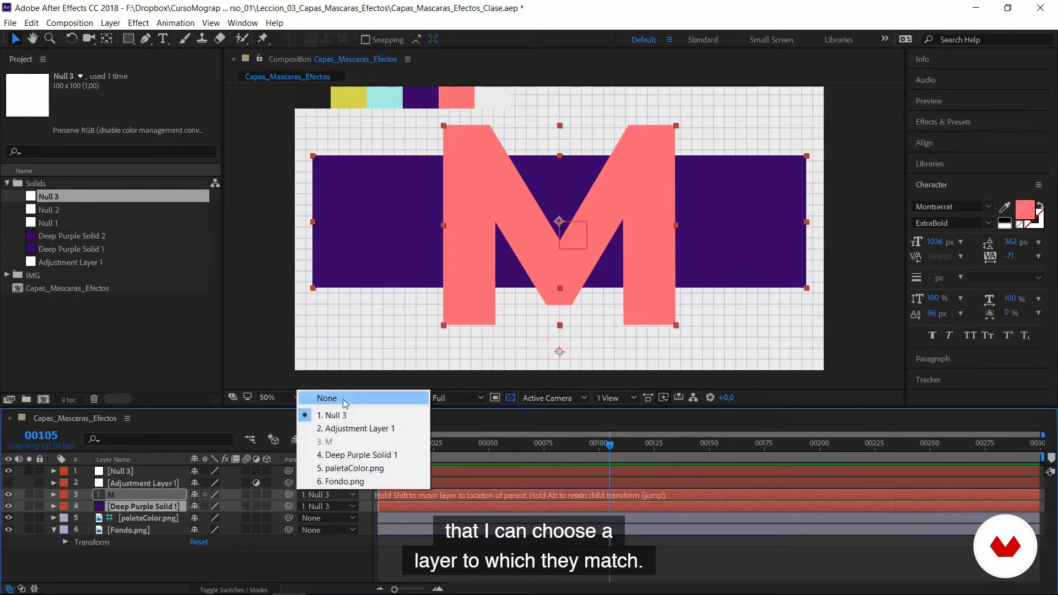
drag(288, 494, 143, 470)
click(325, 494)
click(313, 397)
drag(288, 494, 121, 473)
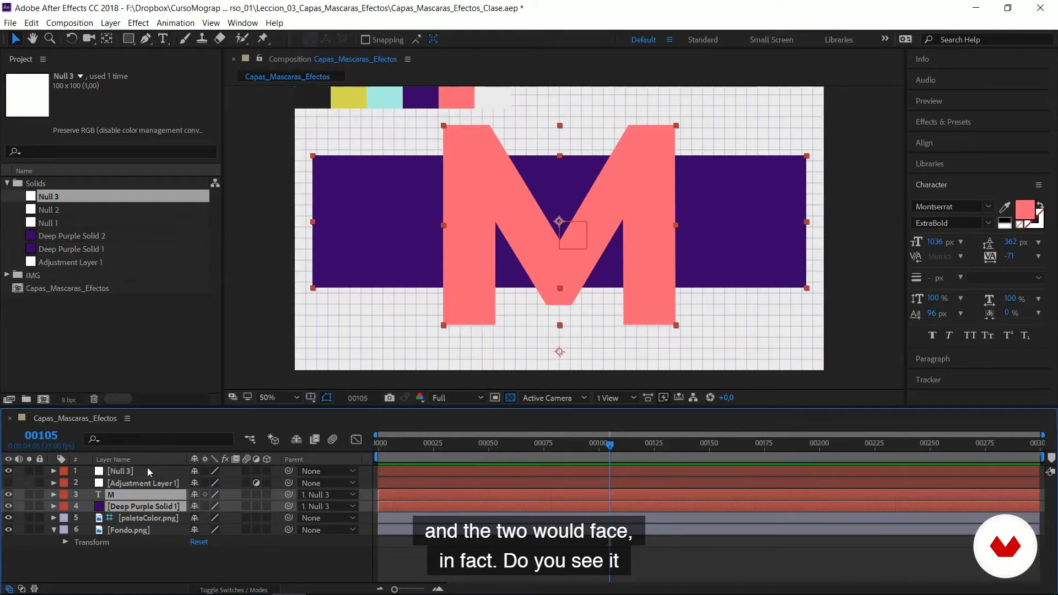
Try moving and rotating Null 3 together with its parented layers, and undo the changes.
click(571, 237)
drag(570, 239, 590, 226)
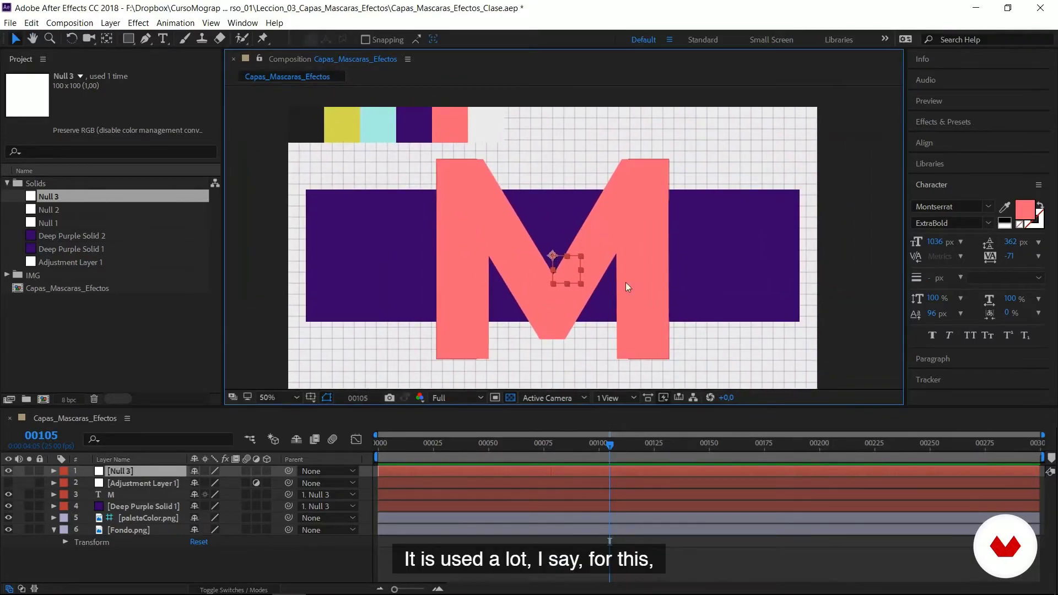
key(w)
drag(573, 277, 604, 292)
key(ctrl+z)
key(v)
key(ctrl+z)
click(131, 472)
key(ctrl+z)
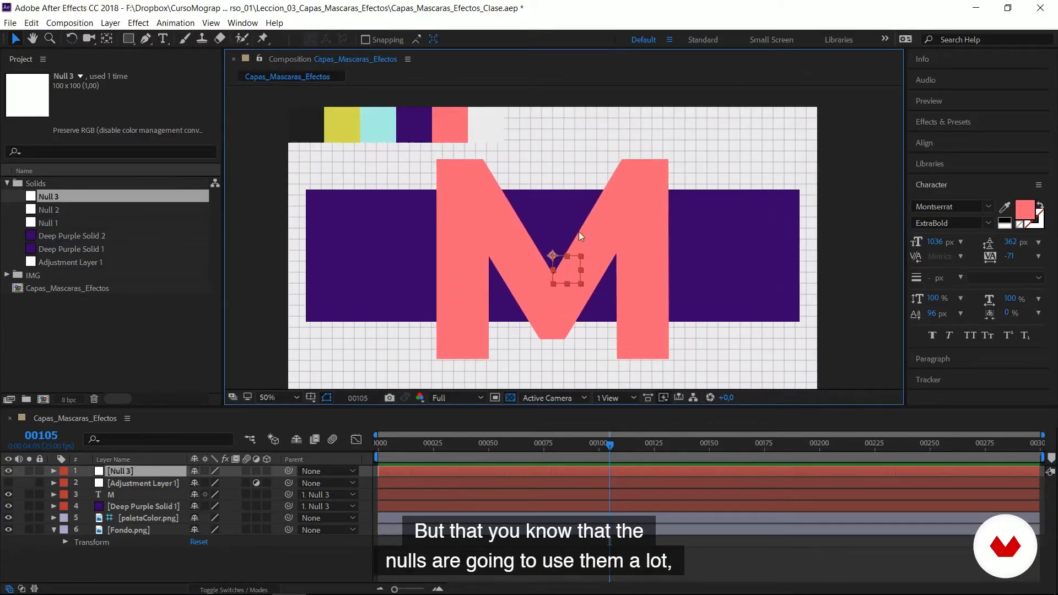
Expand the transform properties of the Null 3 layer for inspection.
click(56, 474)
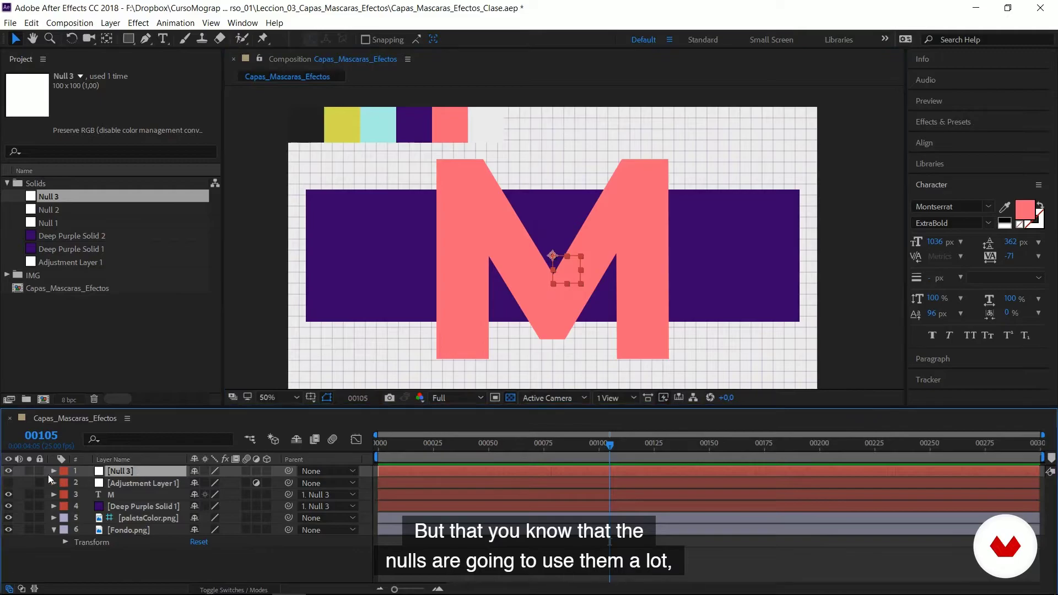
click(9, 472)
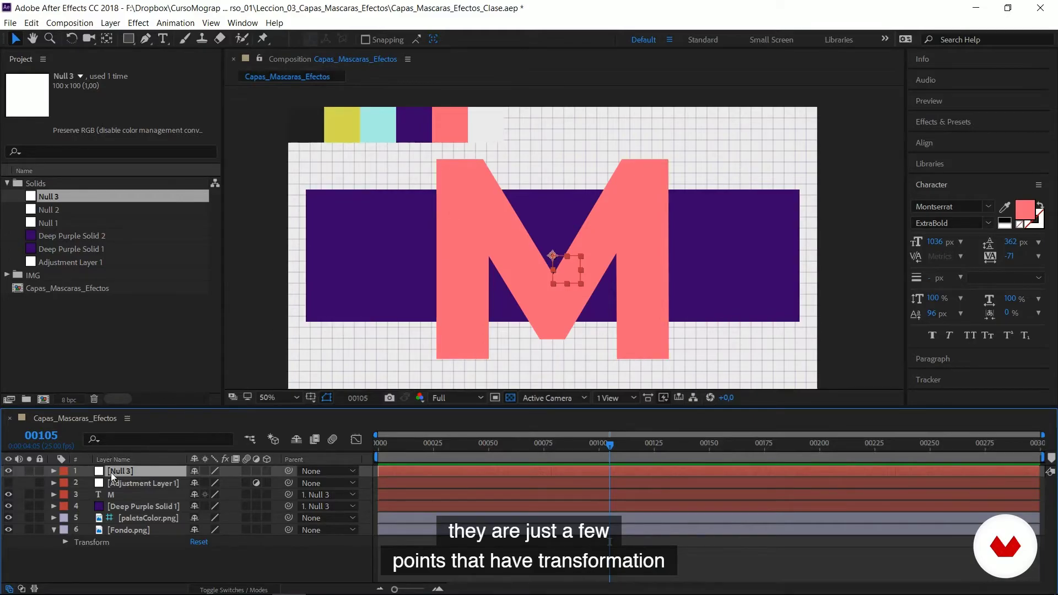
key(p)
click(97, 484)
click(54, 472)
click(54, 472)
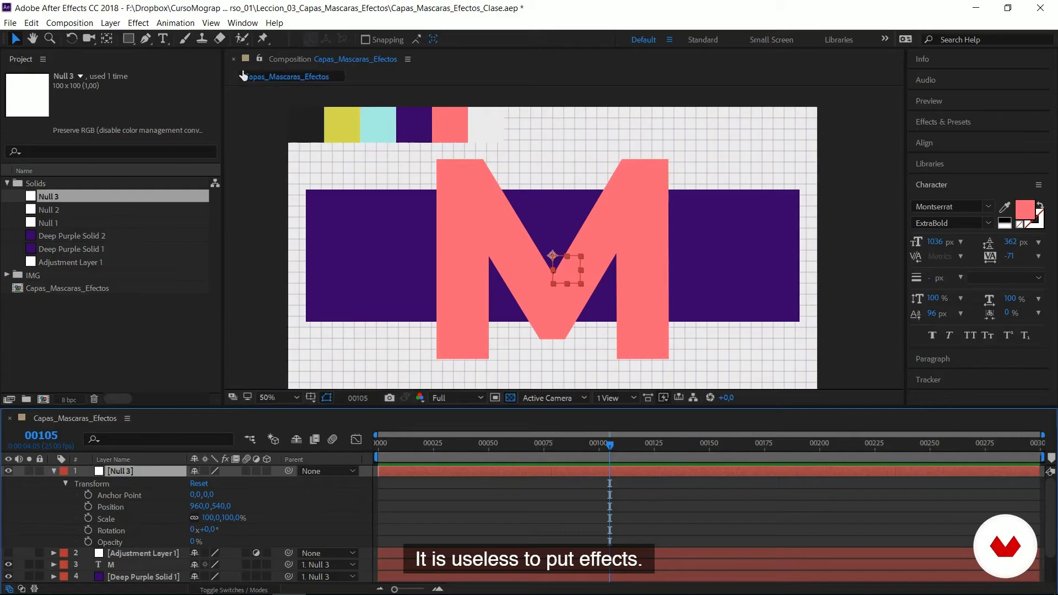
Try a Fast Box Blur effect on Null 3, undo it and collapse the null's properties.
right_click(138, 471)
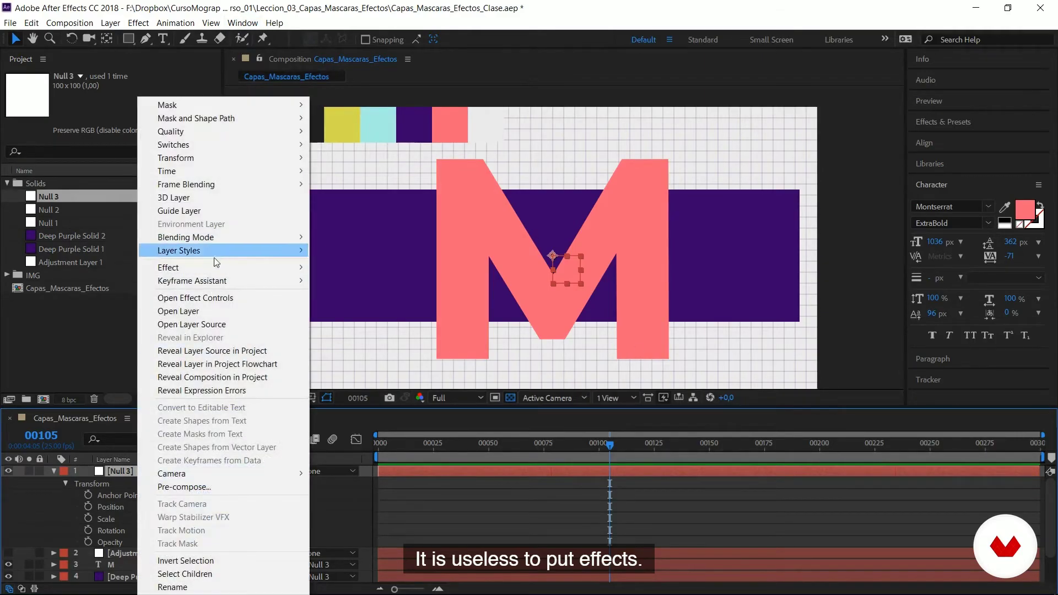
mouse_move(220, 268)
mouse_move(386, 335)
click(567, 467)
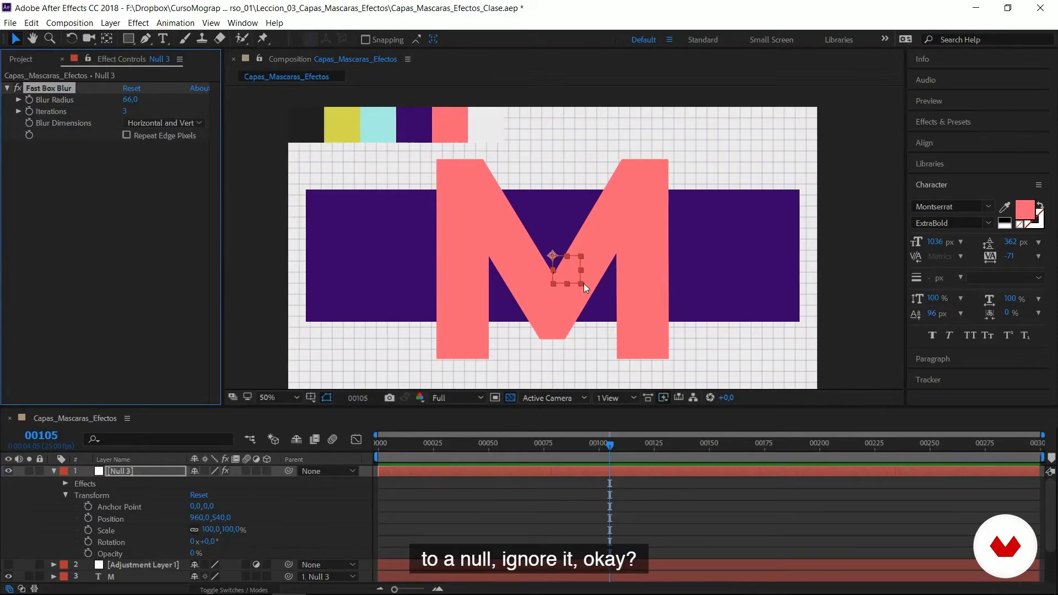
key(ctrl+z)
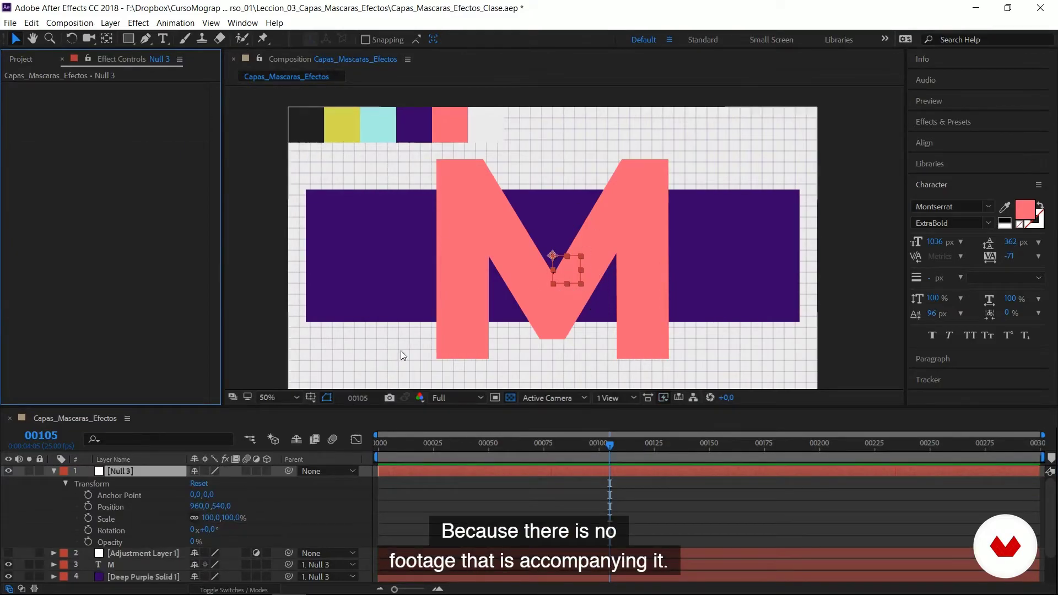
click(53, 471)
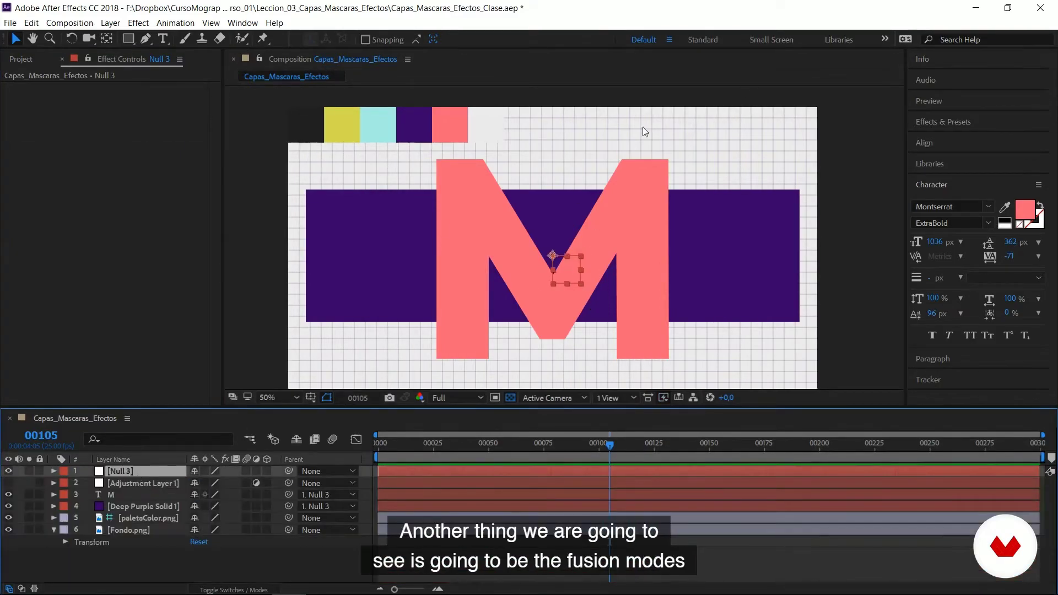
Select the Deep Purple Solid 1 layer and switch the timeline columns from switches to blending modes.
click(16, 39)
click(134, 571)
click(129, 472)
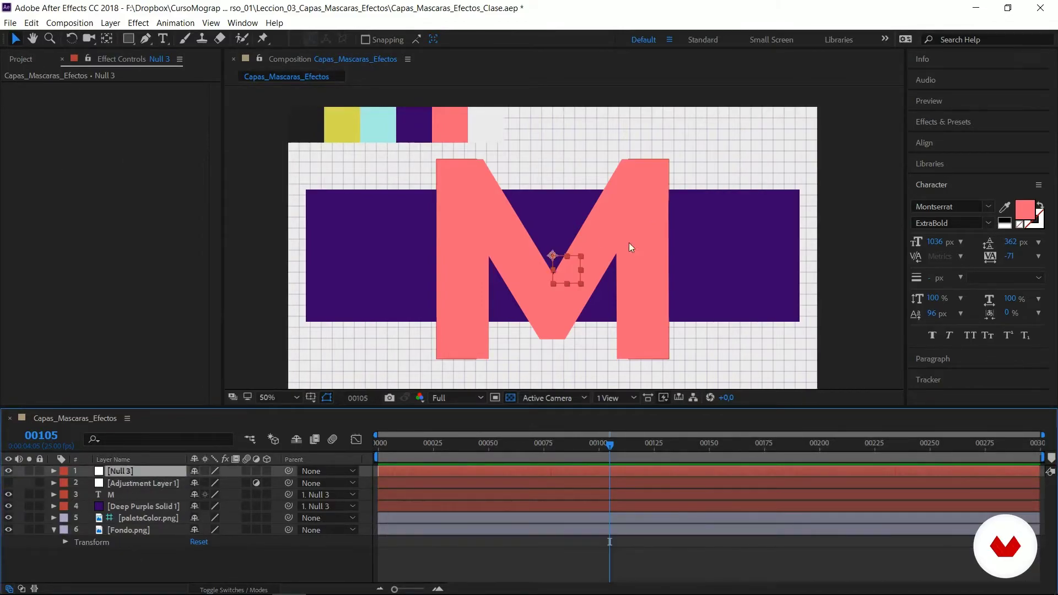
click(122, 482)
click(123, 494)
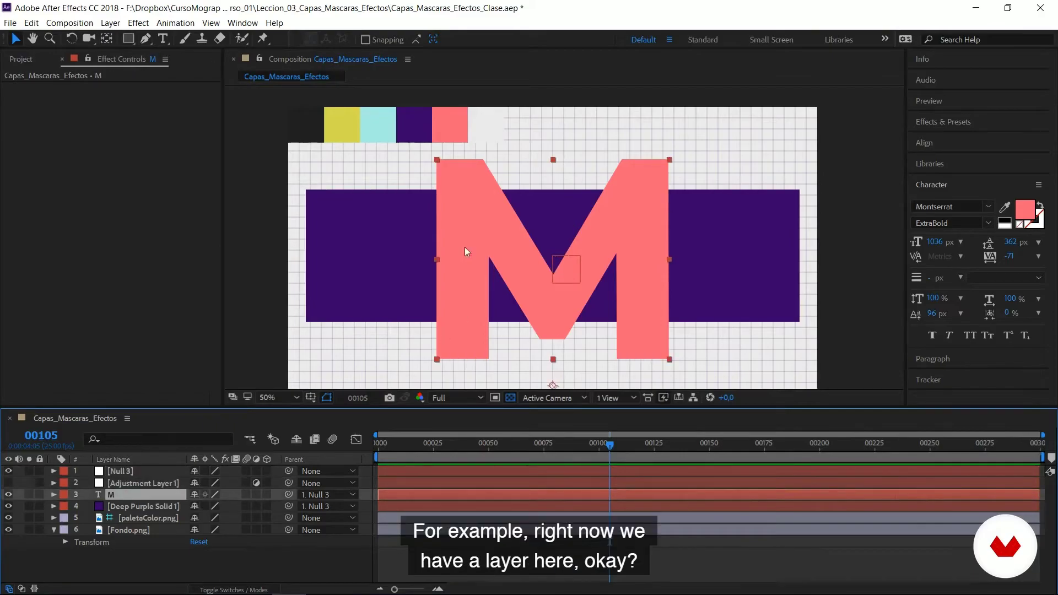
click(127, 506)
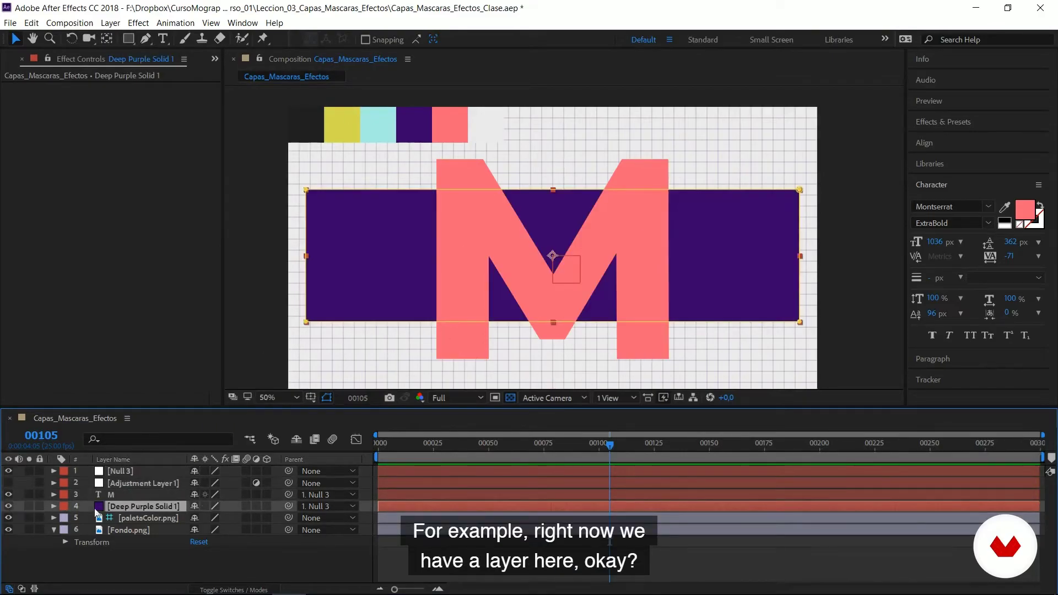
click(220, 590)
click(220, 590)
click(220, 590)
click(221, 590)
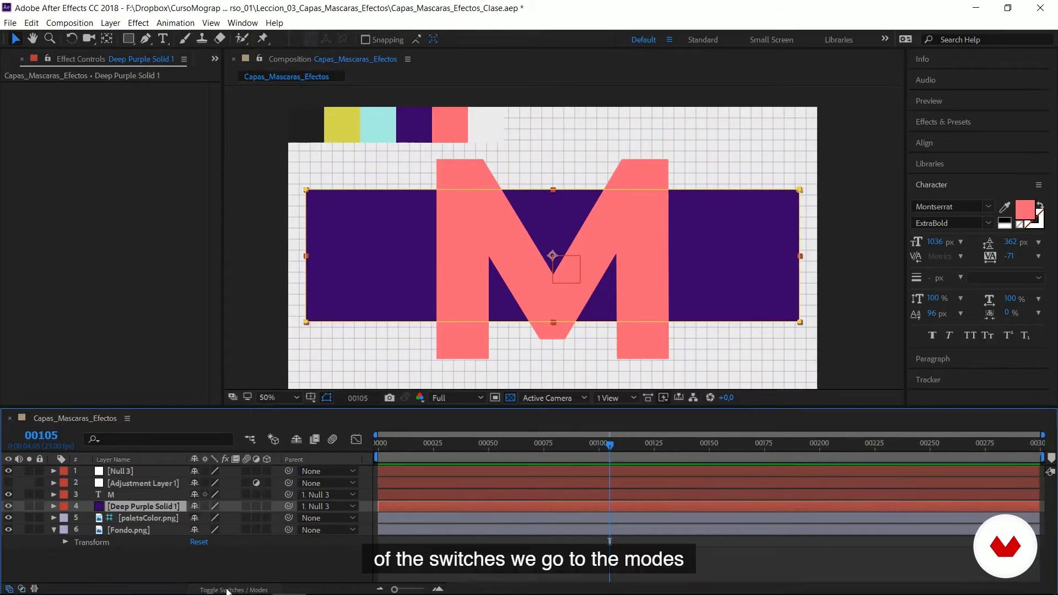
click(194, 588)
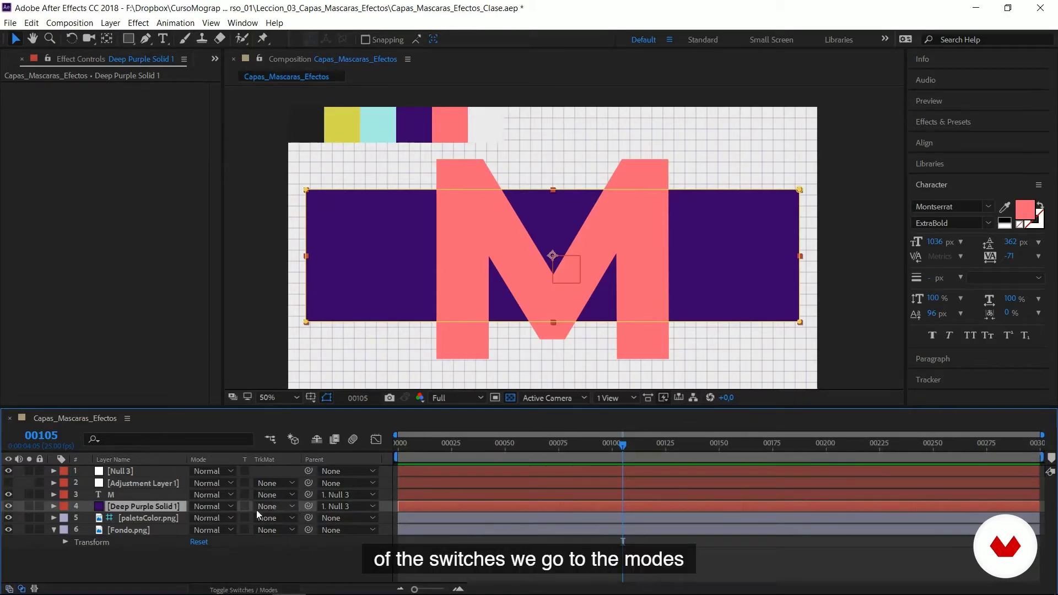
Try the Multiply, Overlay and Hard Light blending modes on Deep Purple Solid 1.
click(222, 506)
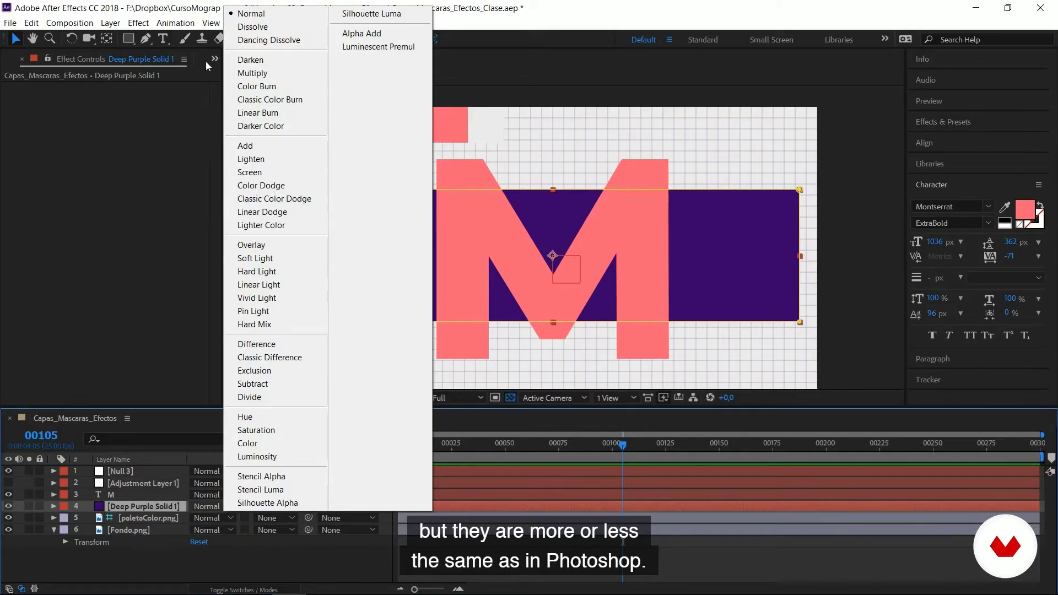
click(253, 73)
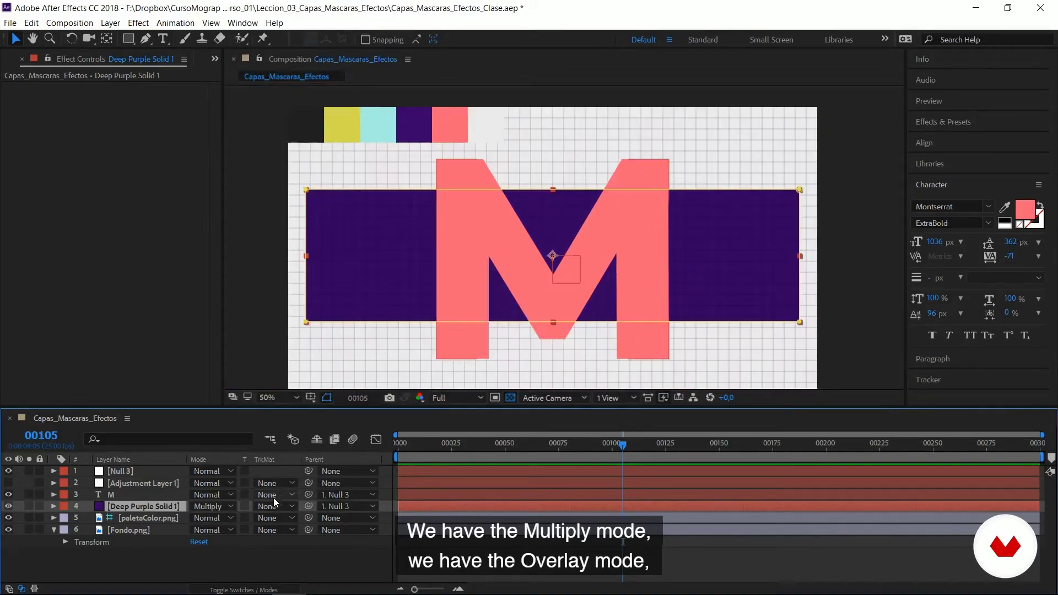
click(223, 506)
click(275, 247)
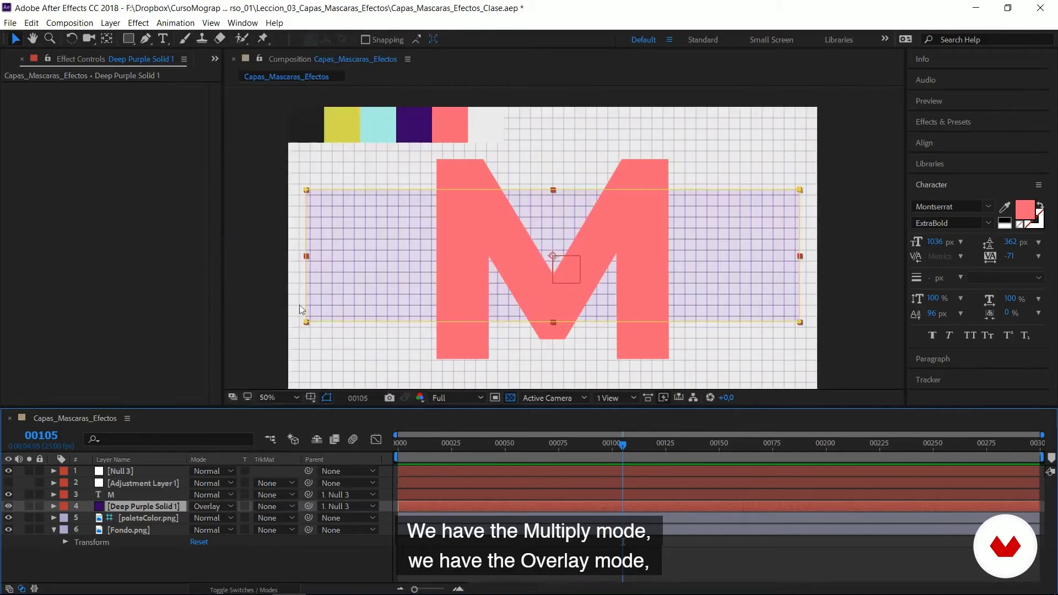
click(216, 510)
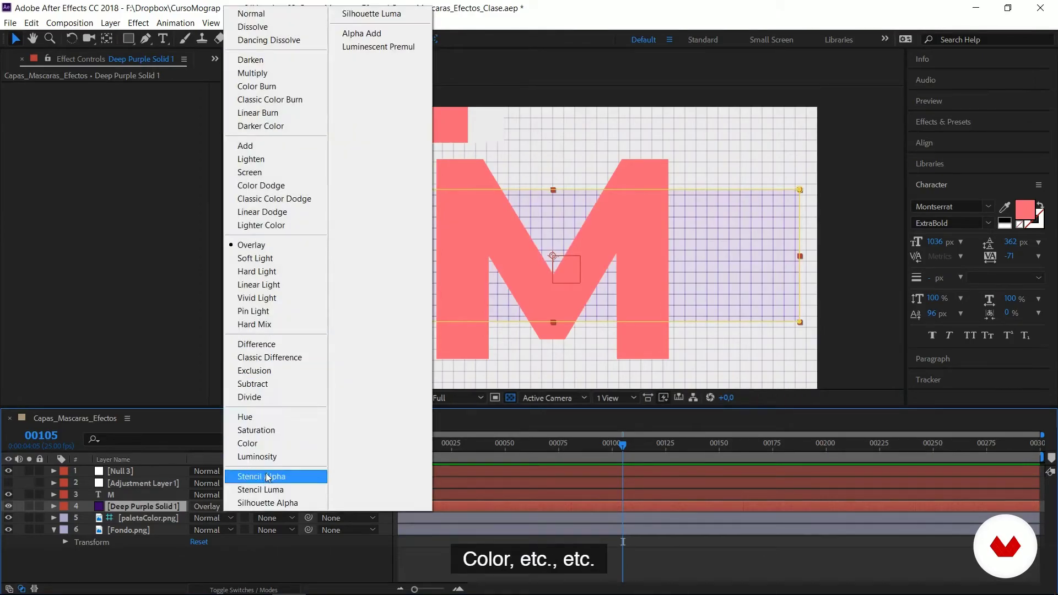
click(264, 272)
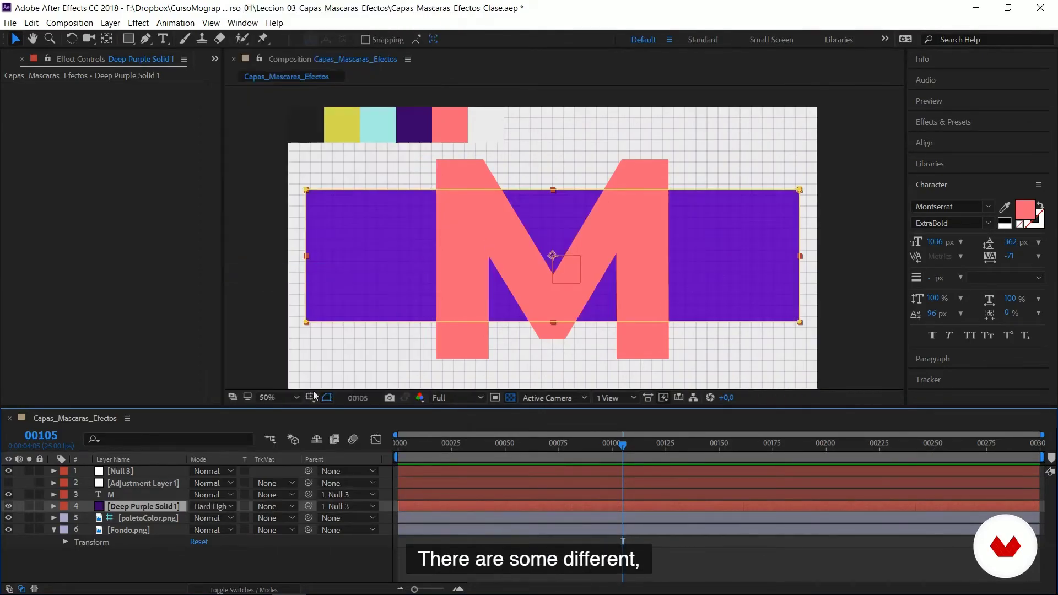
Try the Stencil Alpha blending mode on Deep Purple Solid 1 with the layer below and above the M.
click(225, 512)
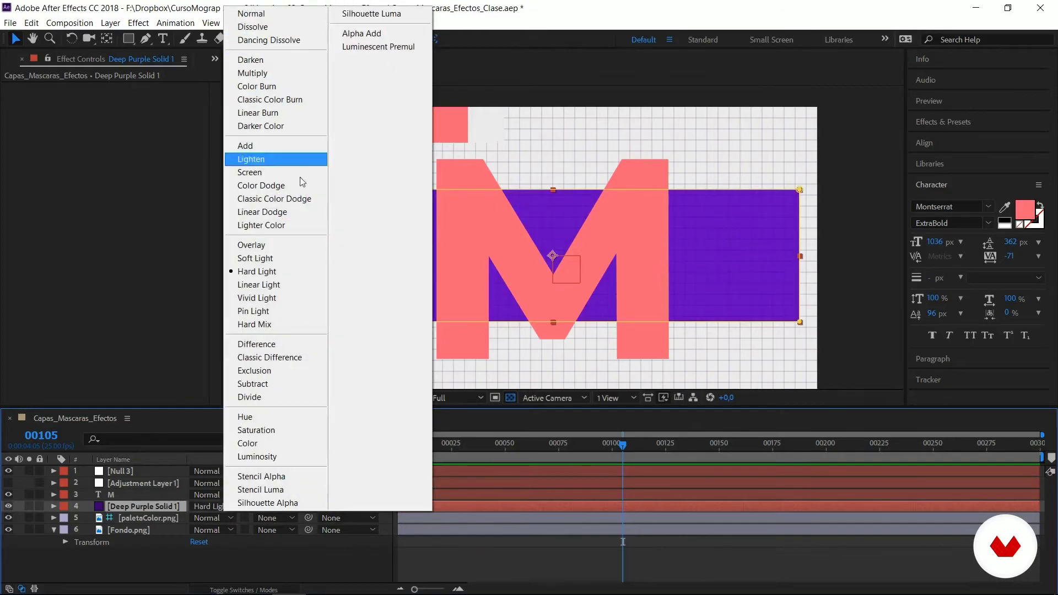
click(267, 477)
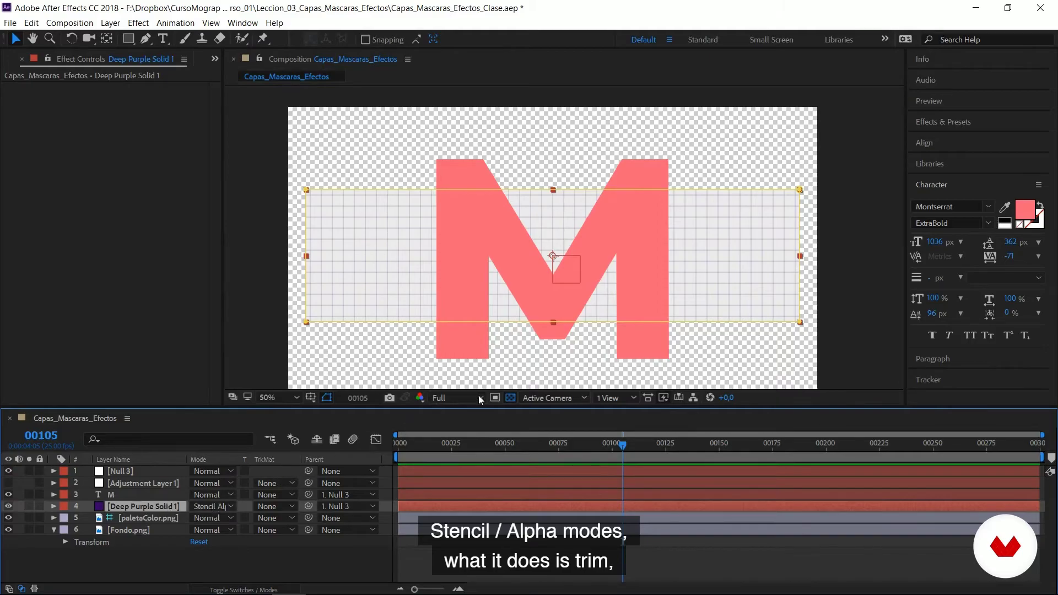
click(511, 398)
click(510, 398)
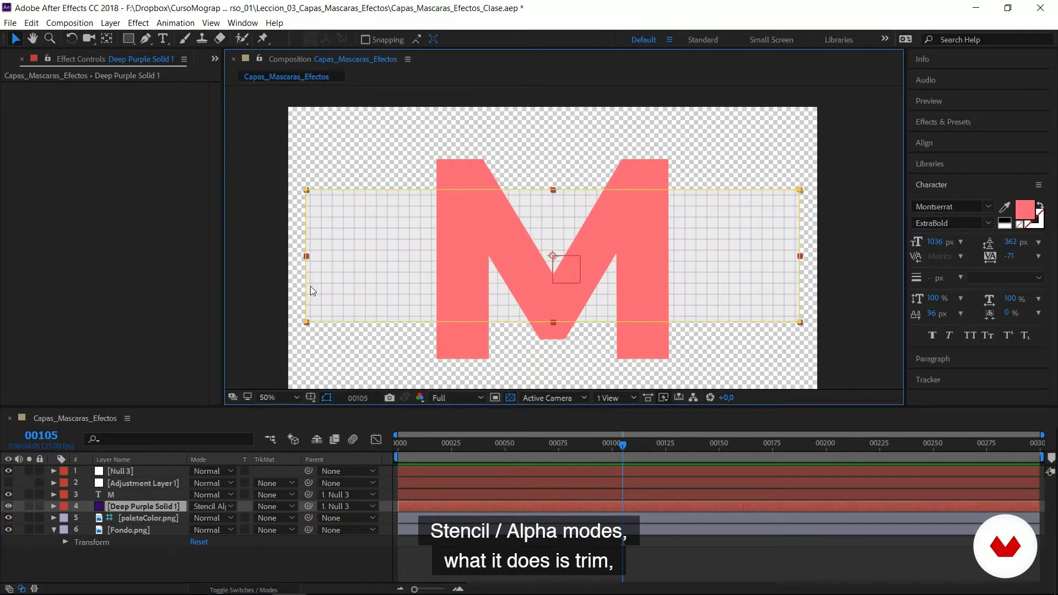
drag(122, 504, 139, 476)
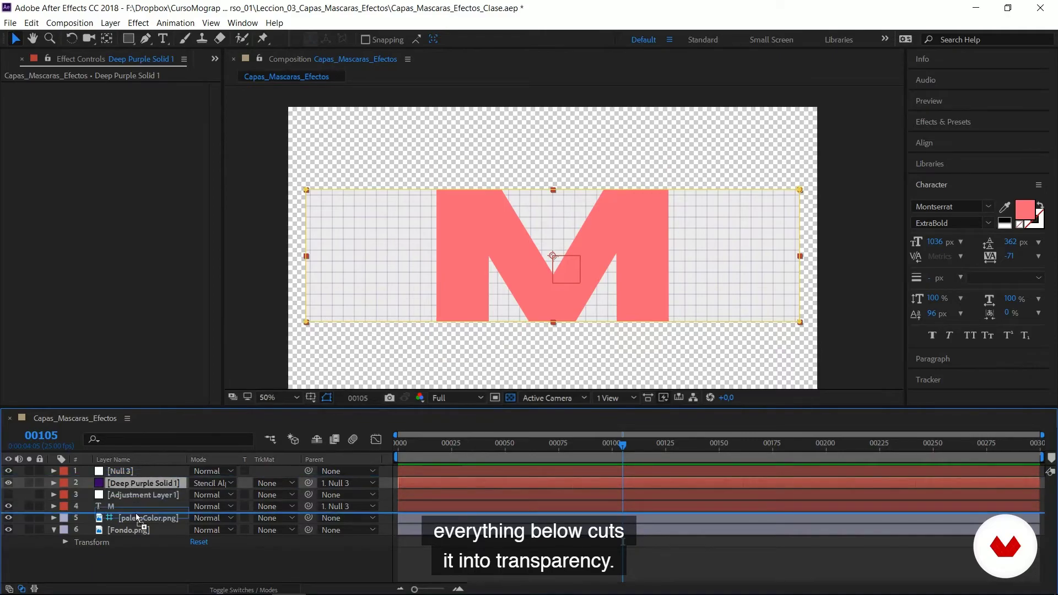
drag(137, 518, 138, 512)
Set Deep Purple Solid 1's blending mode to Silhouette Alpha and check the cutout with the transparency grid off and on.
click(215, 507)
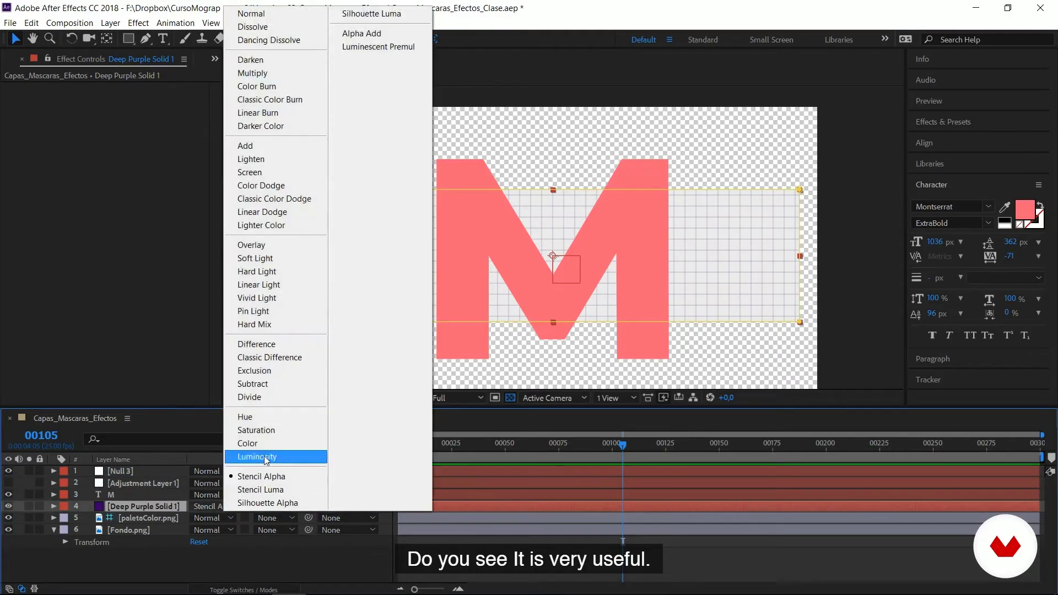
click(262, 503)
click(326, 553)
click(510, 399)
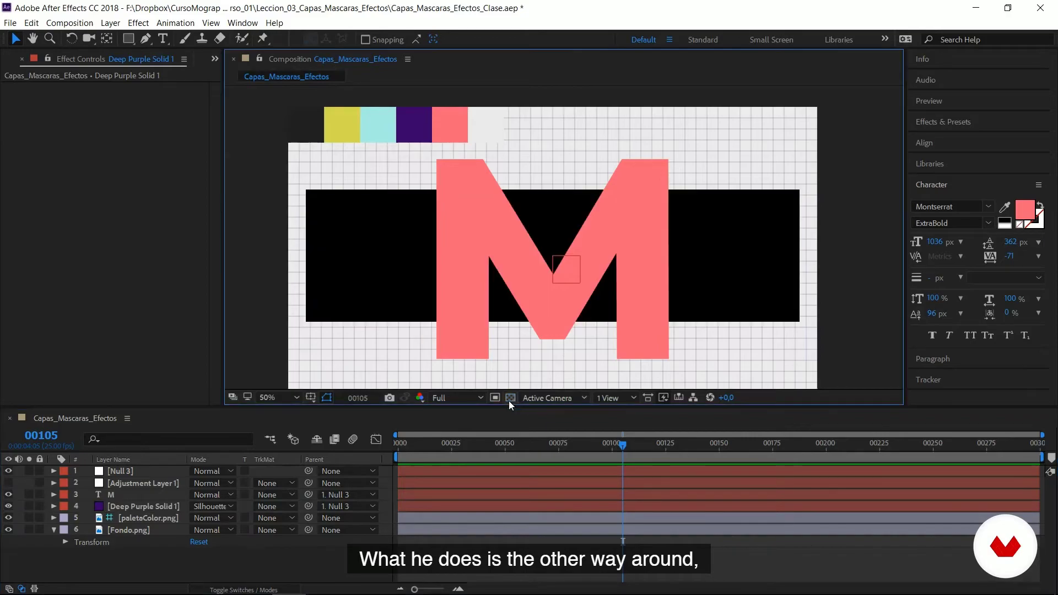
click(510, 399)
click(150, 507)
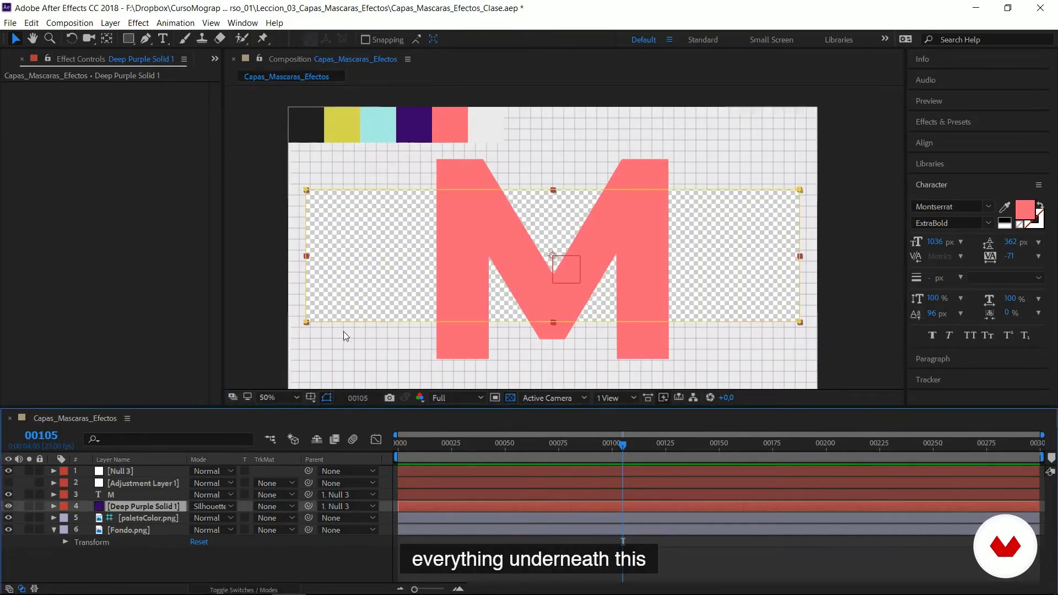
mouse_move(128, 506)
mouse_down()
mouse_move(124, 480)
mouse_move(144, 511)
mouse_up()
click(510, 398)
click(509, 397)
click(211, 506)
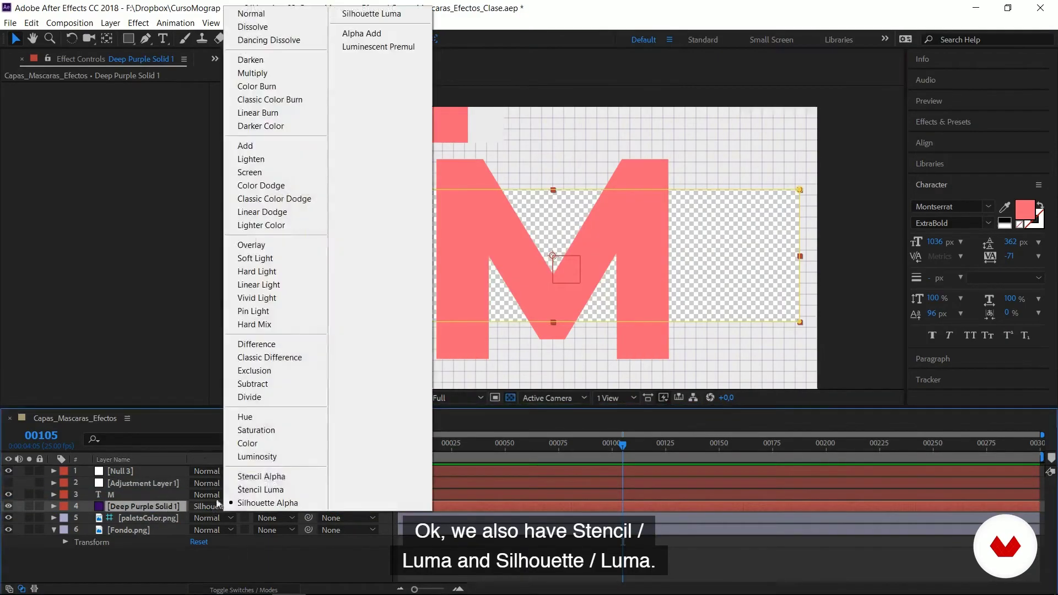
click(205, 548)
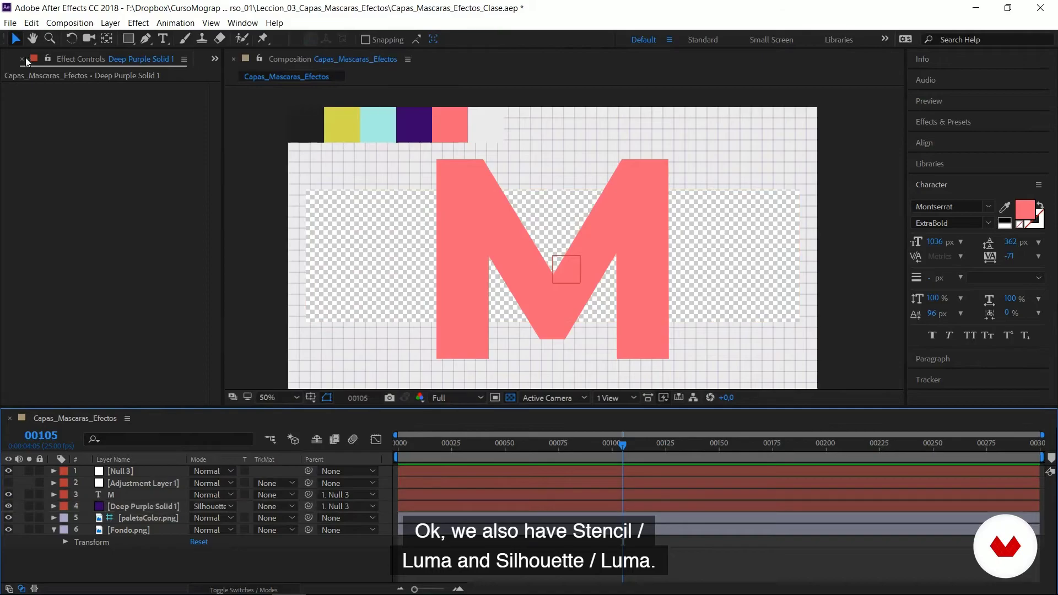
Import QO6A3915.jpg from the Curso_02 Leccion_05 folder into the project's IMG folder.
click(7, 61)
click(62, 322)
click(8, 275)
click(50, 288)
click(50, 302)
click(48, 315)
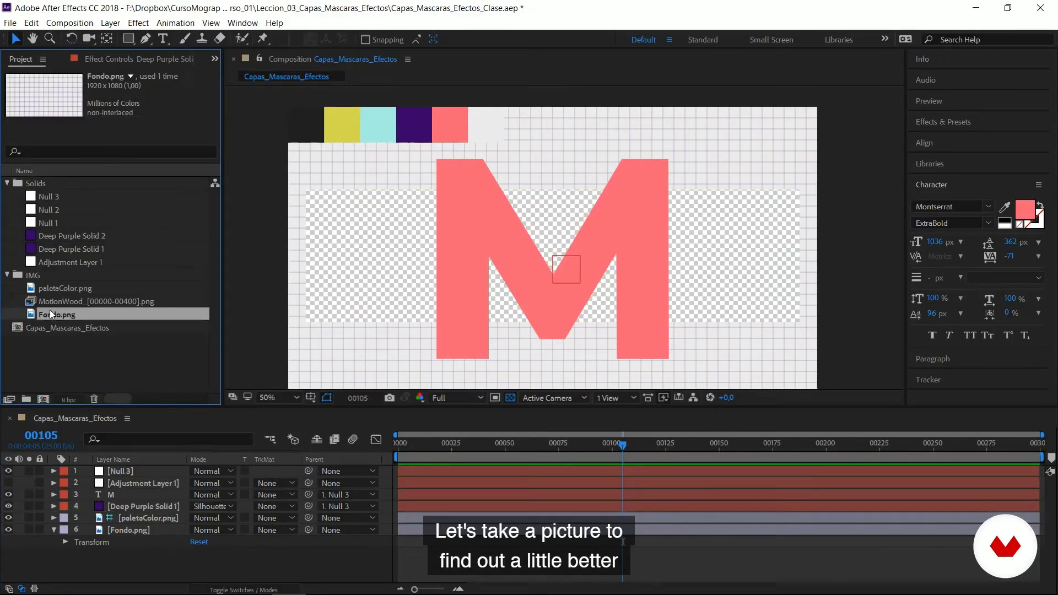
click(44, 277)
key(ctrl+i)
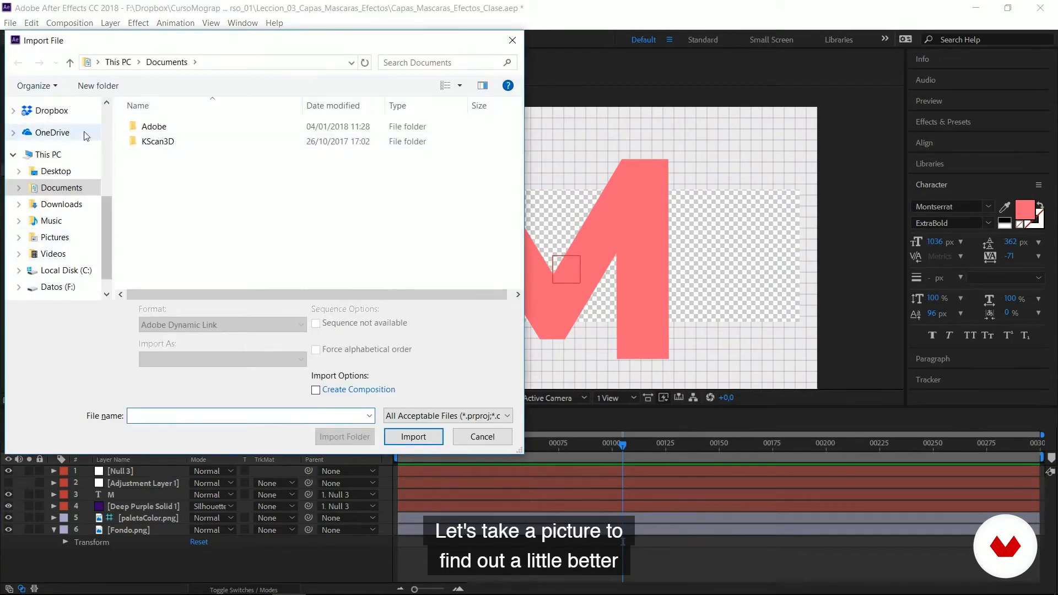
click(52, 110)
click(68, 127)
click(150, 157)
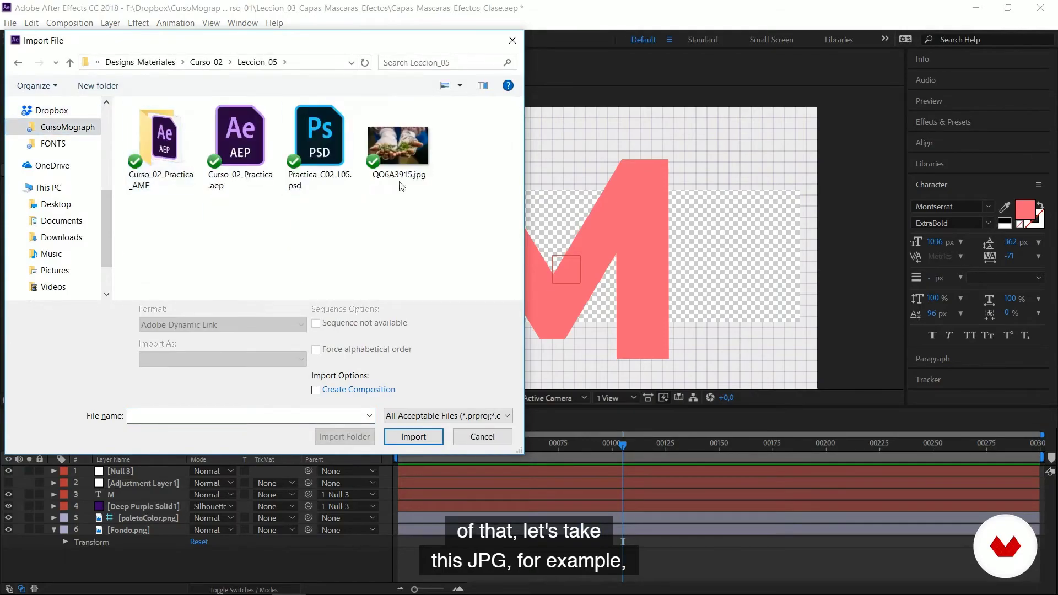
click(400, 184)
double_click(401, 190)
Add QO6A3915.jpg as the top layer of the composition and set its blending mode to Stencil Luma.
drag(80, 289, 132, 468)
drag(644, 269, 636, 225)
click(222, 473)
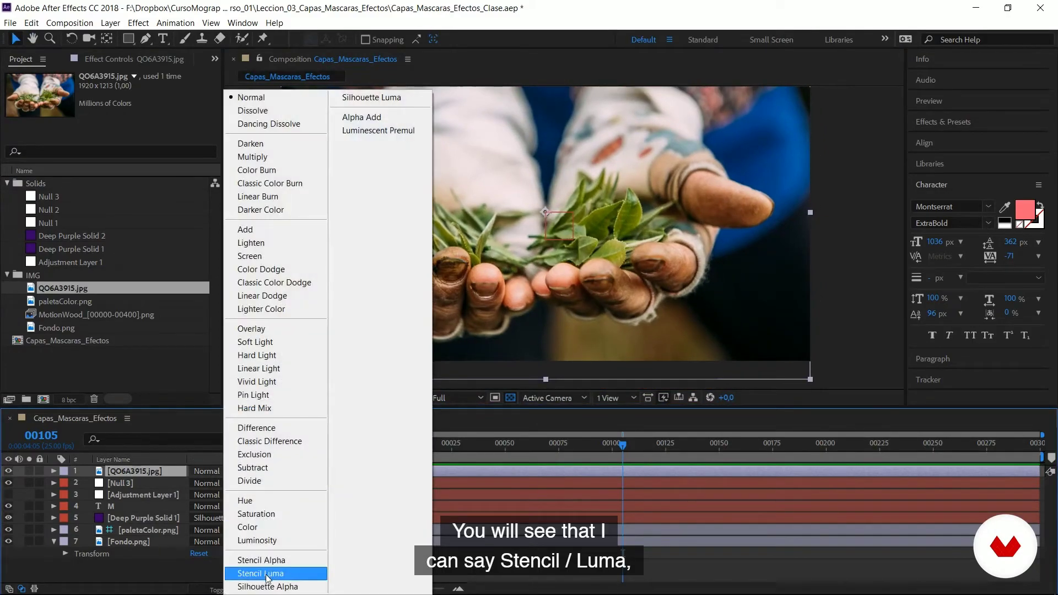
click(264, 573)
Inspect the photo's Stencil Luma cutout by toggling its solo state and the transparency grid.
click(30, 471)
click(29, 471)
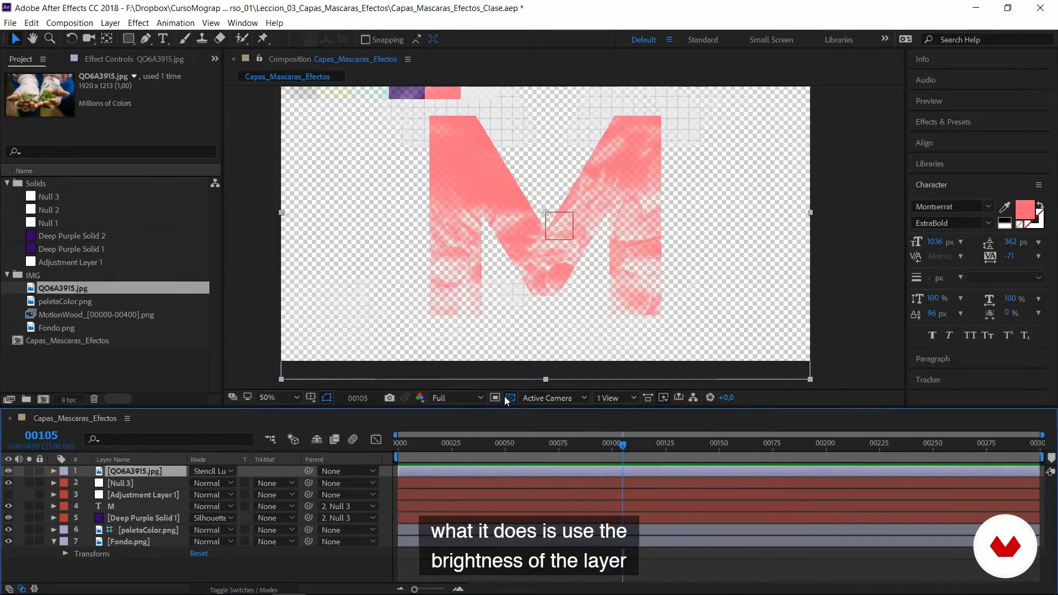
click(510, 397)
click(129, 475)
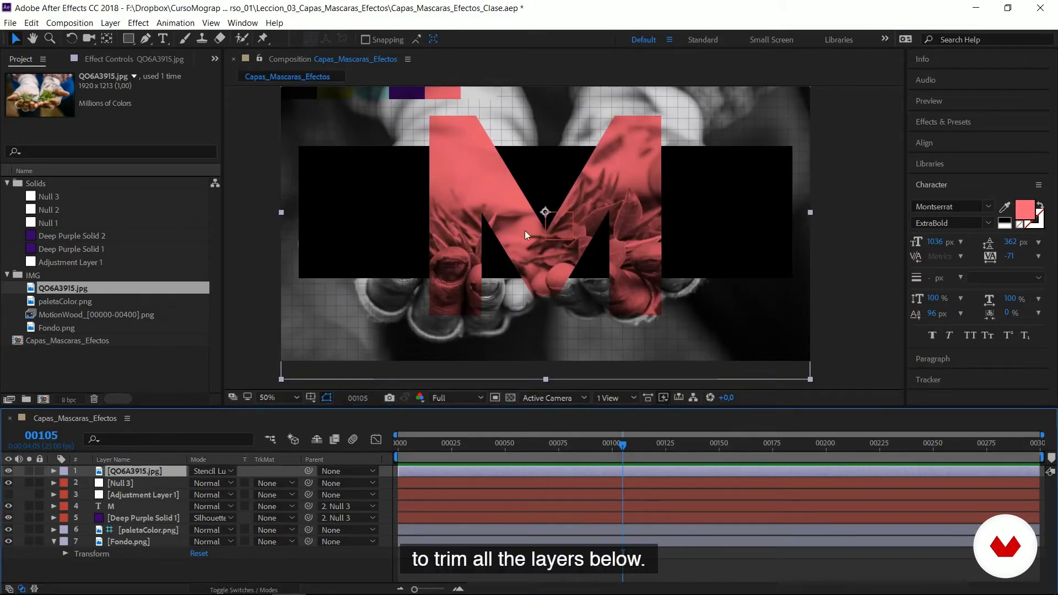
click(509, 397)
click(509, 396)
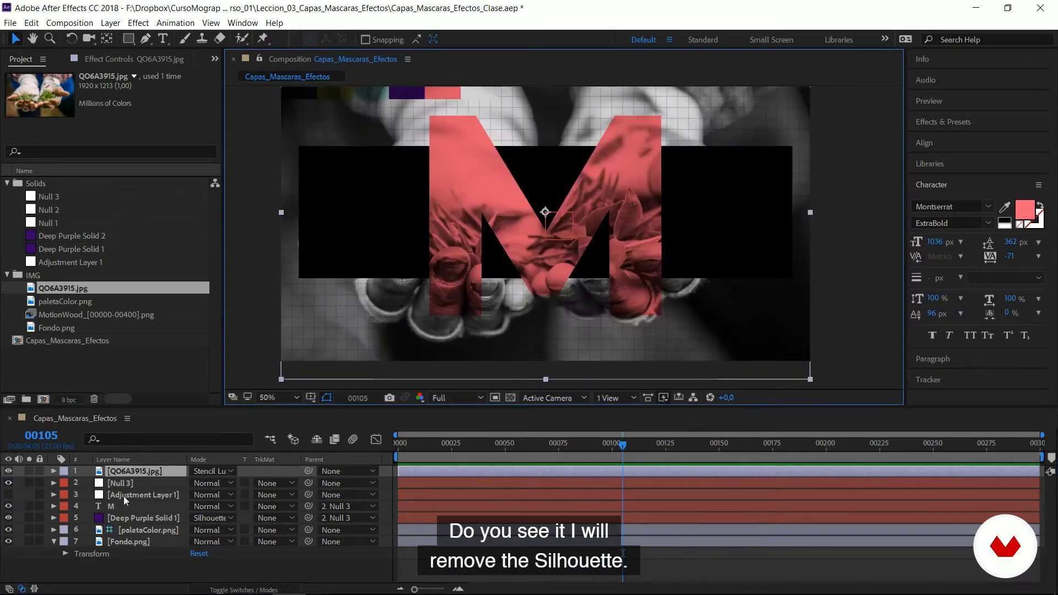
Set Deep Purple Solid 1's blending mode back to Normal.
click(224, 521)
click(224, 521)
click(224, 16)
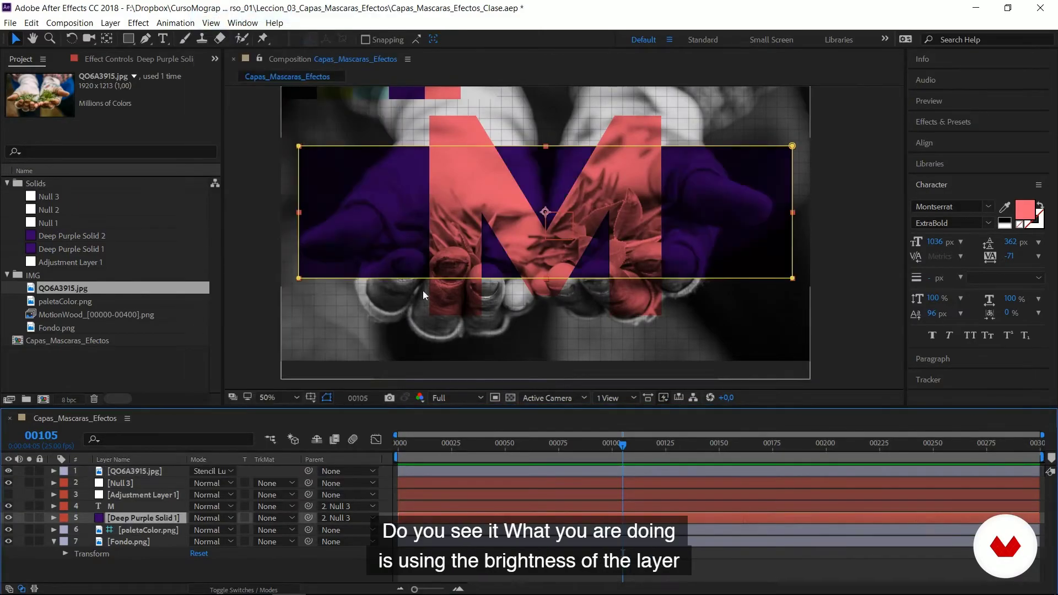
Try the Silhouette Luma blending mode on the QO6A3915.jpg layer, then reset the layer to Normal.
click(140, 471)
drag(415, 168, 389, 171)
click(230, 472)
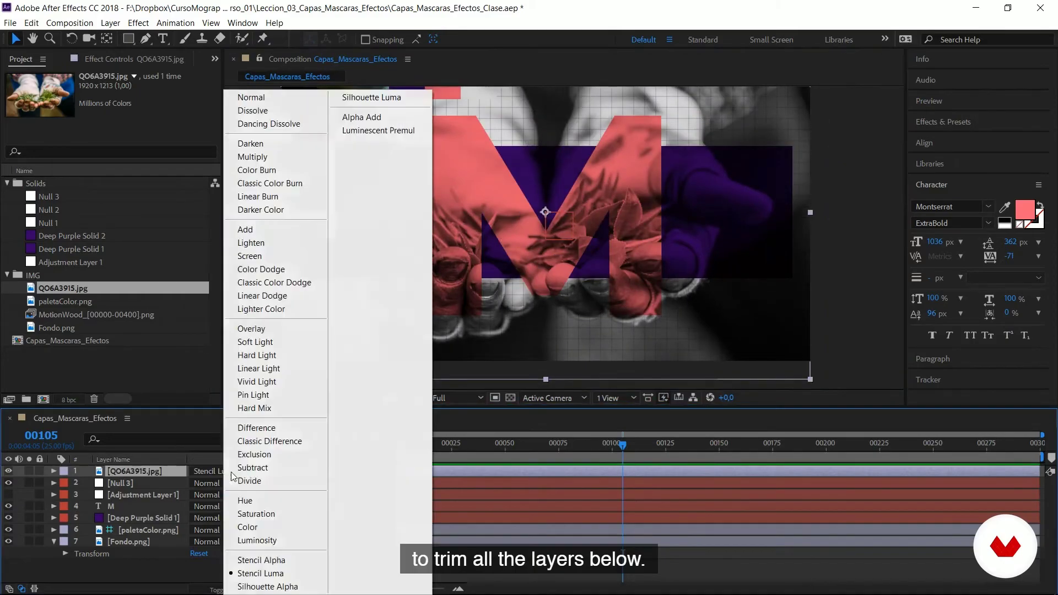
click(371, 98)
mouse_move(395, 230)
mouse_down()
mouse_move(386, 217)
mouse_move(397, 222)
mouse_up()
key(ctrl+z)
drag(486, 199, 496, 234)
click(212, 471)
click(275, 68)
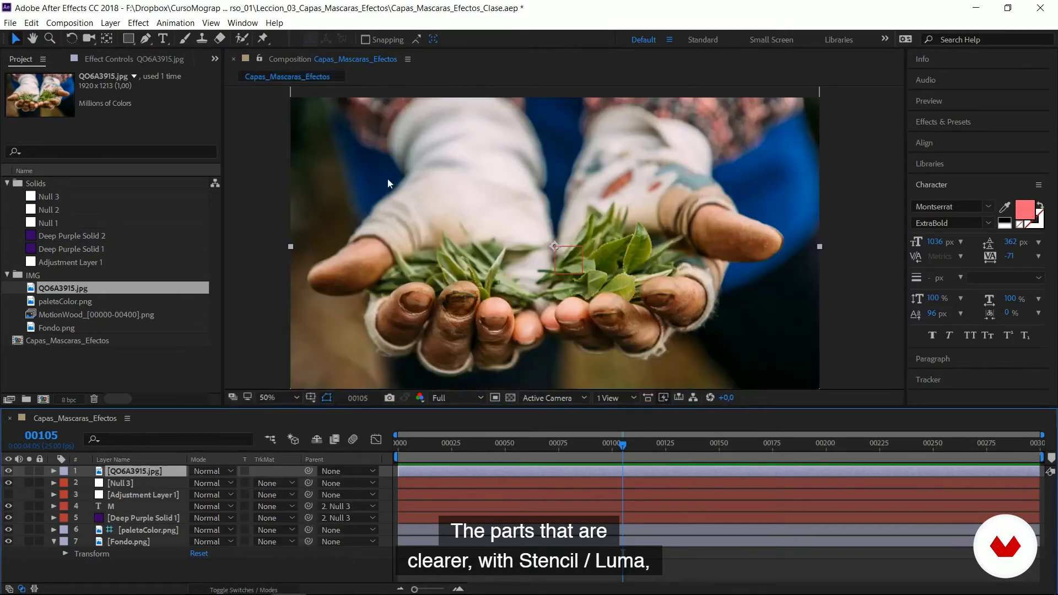
Compare Stencil Luma and Silhouette Luma on the QO6A3915.jpg layer, ending with Stencil Luma.
click(226, 471)
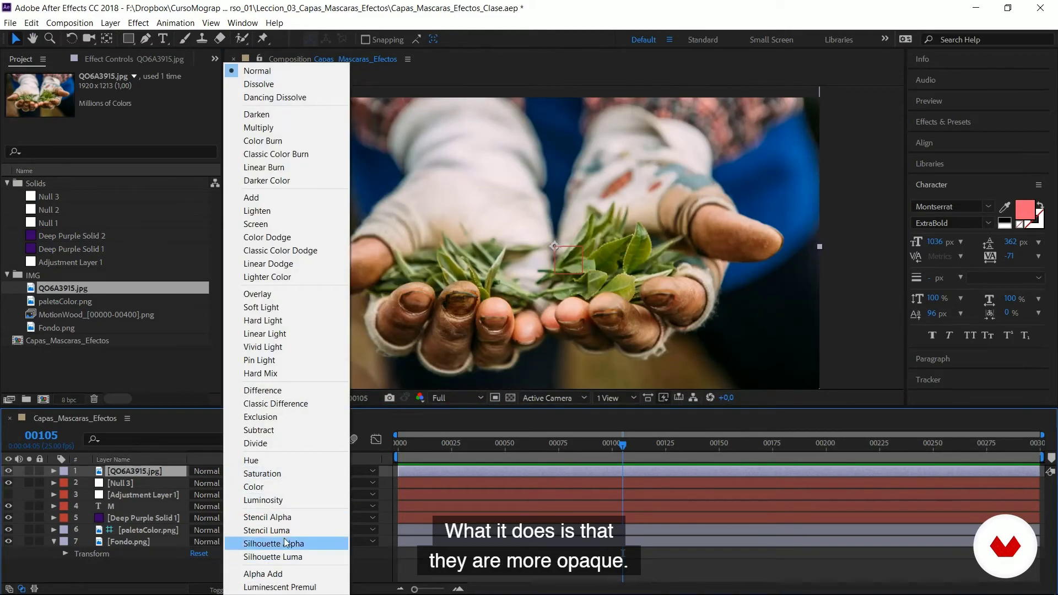
click(276, 529)
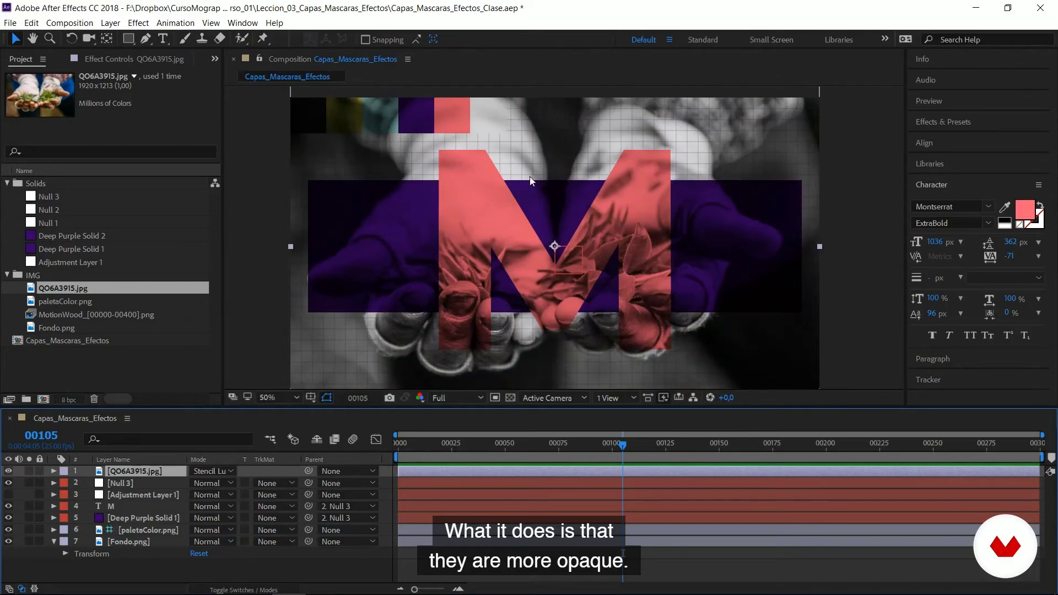
click(221, 471)
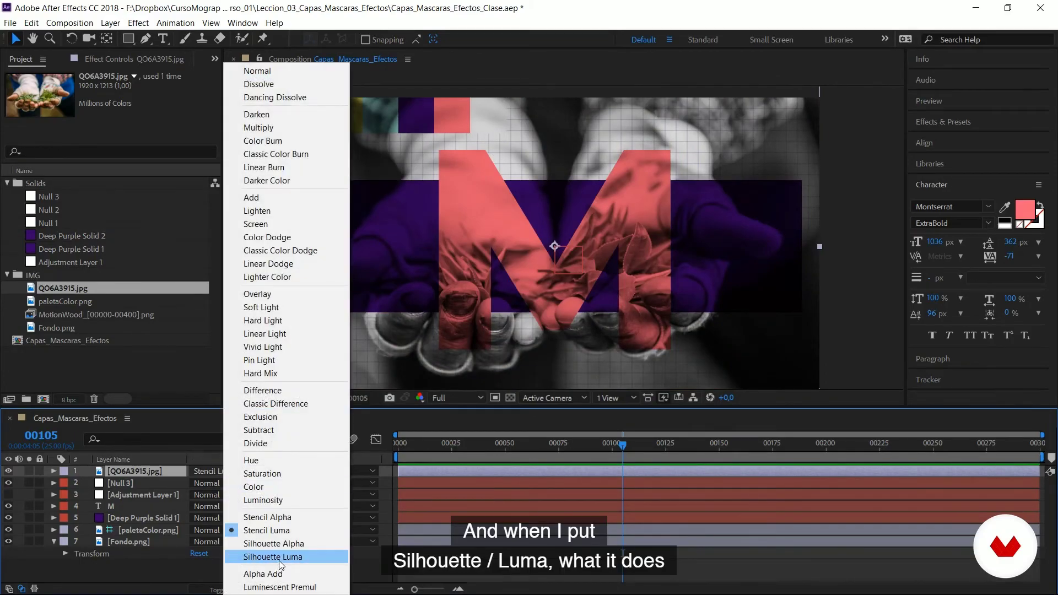
click(279, 557)
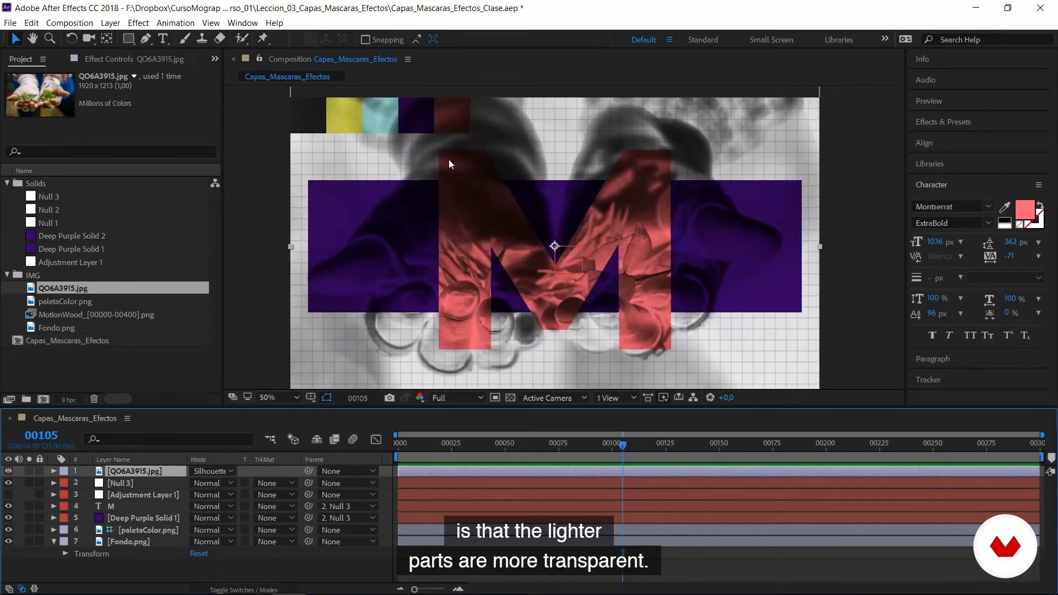
click(122, 59)
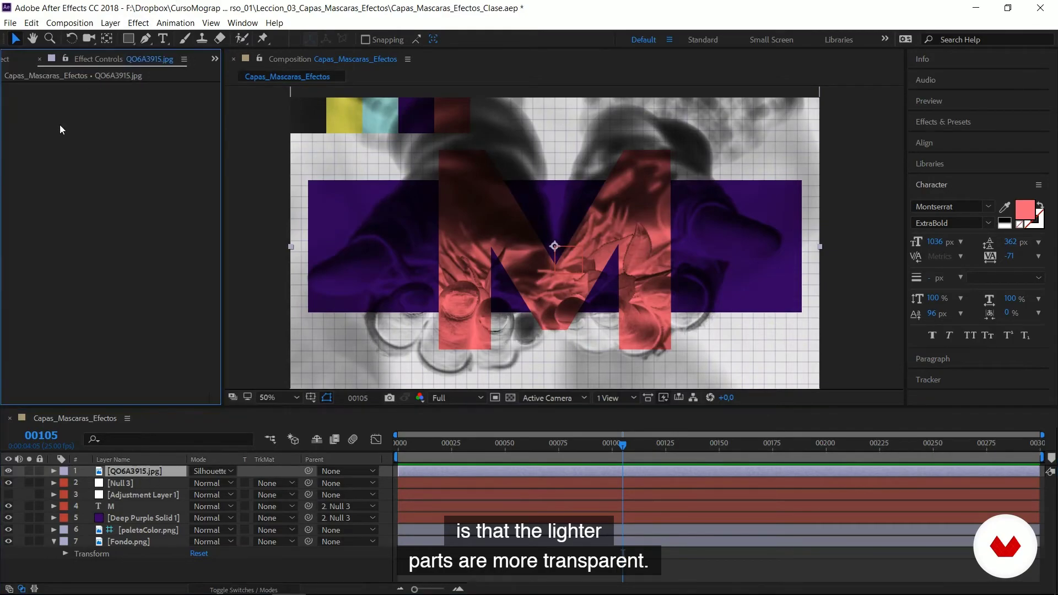
click(222, 471)
click(273, 543)
click(221, 471)
click(229, 505)
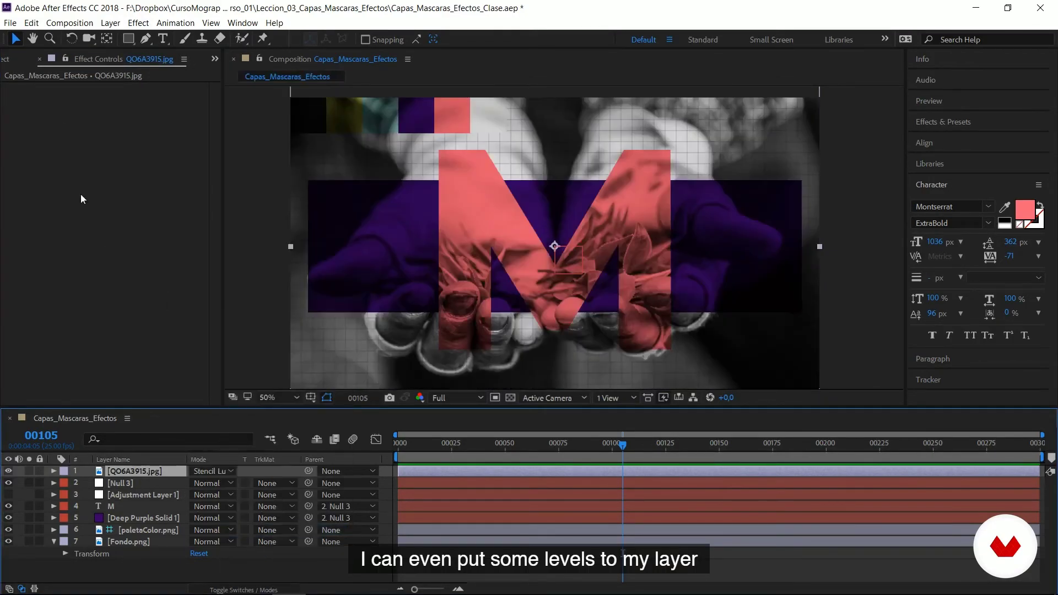
Apply a Levels effect to QO6A3915.jpg with Input White at 118 and check the result against the transparency grid.
right_click(73, 142)
mouse_move(120, 257)
click(299, 473)
drag(222, 187, 121, 174)
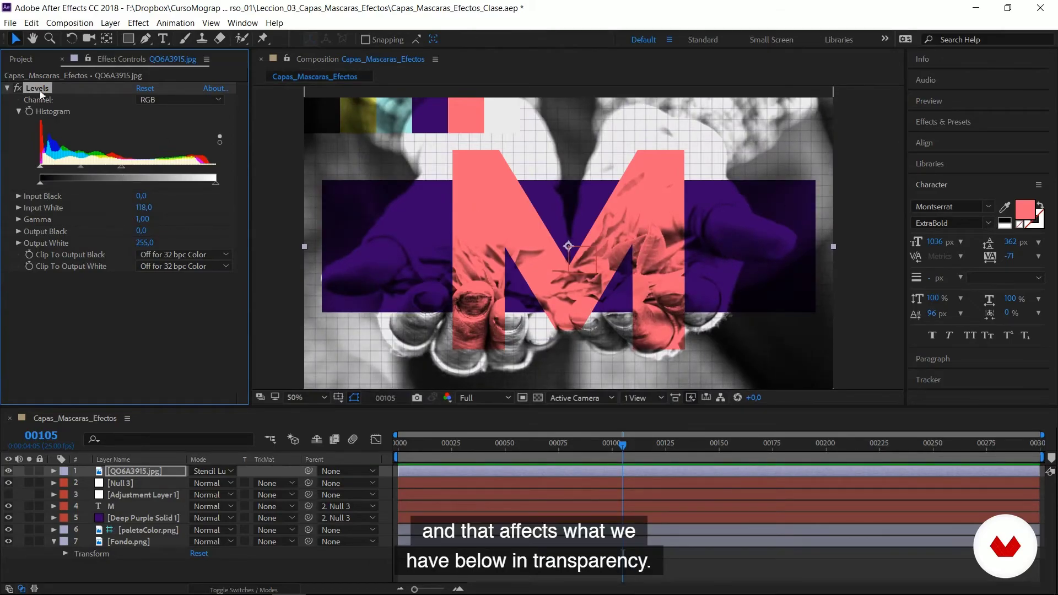
click(539, 398)
click(539, 401)
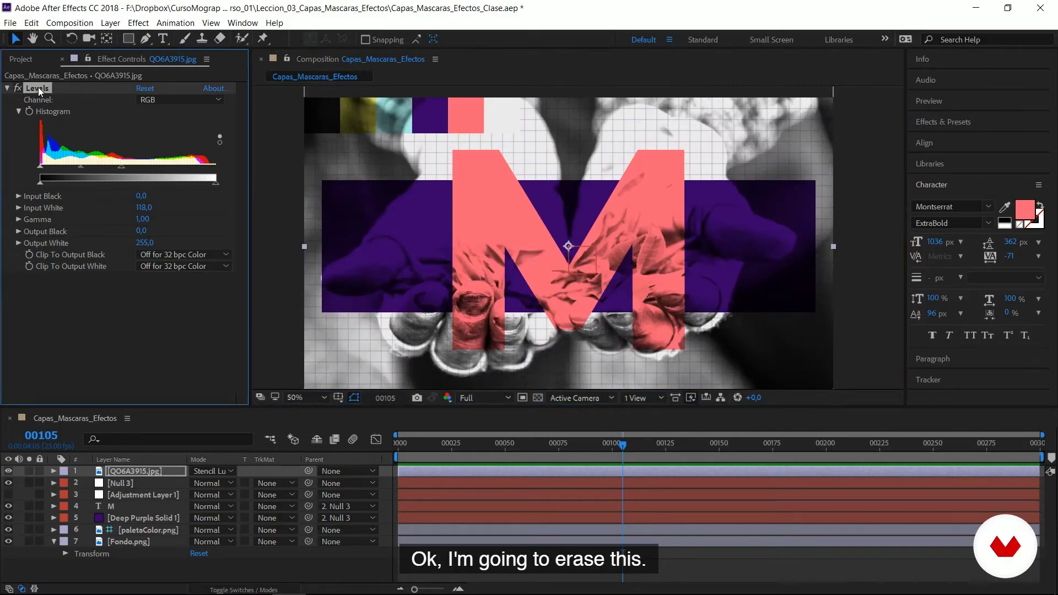
Return to frame 0 and delete the QO6A3915.jpg layer from the composition.
key(Home)
click(141, 470)
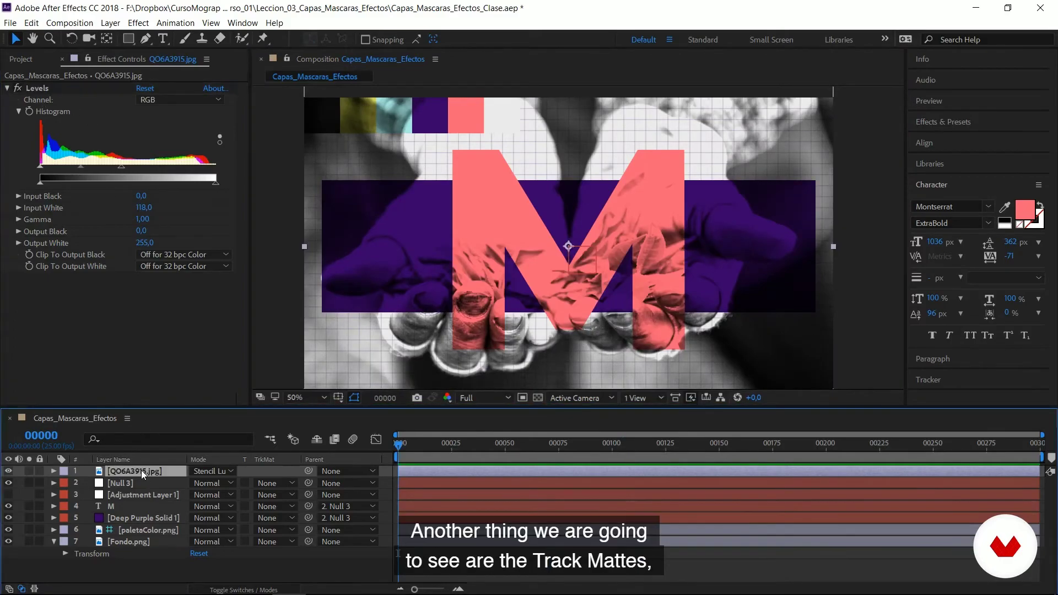
key(Delete)
click(128, 478)
click(134, 494)
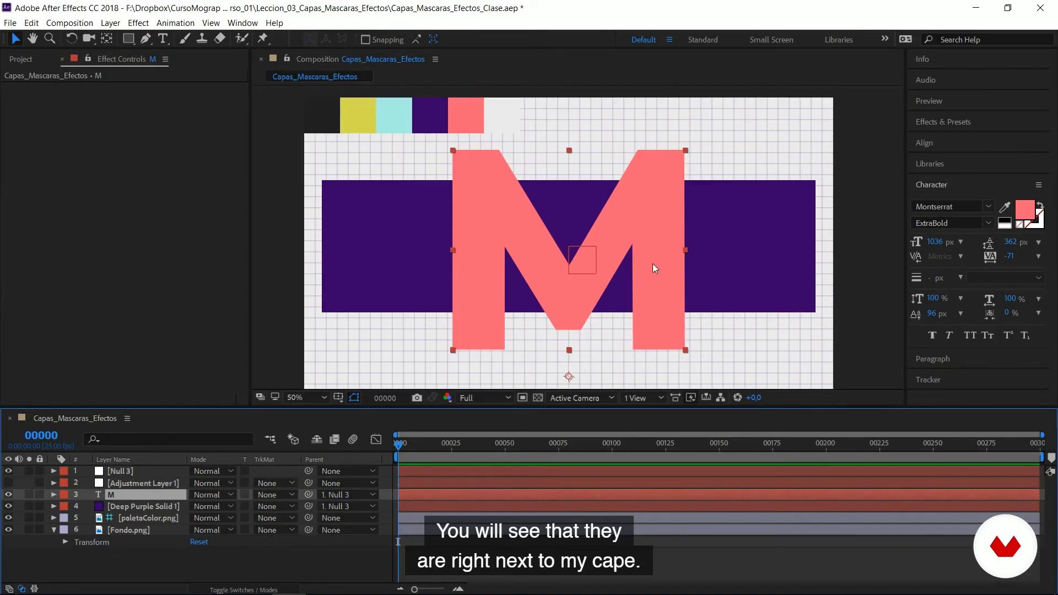
click(20, 59)
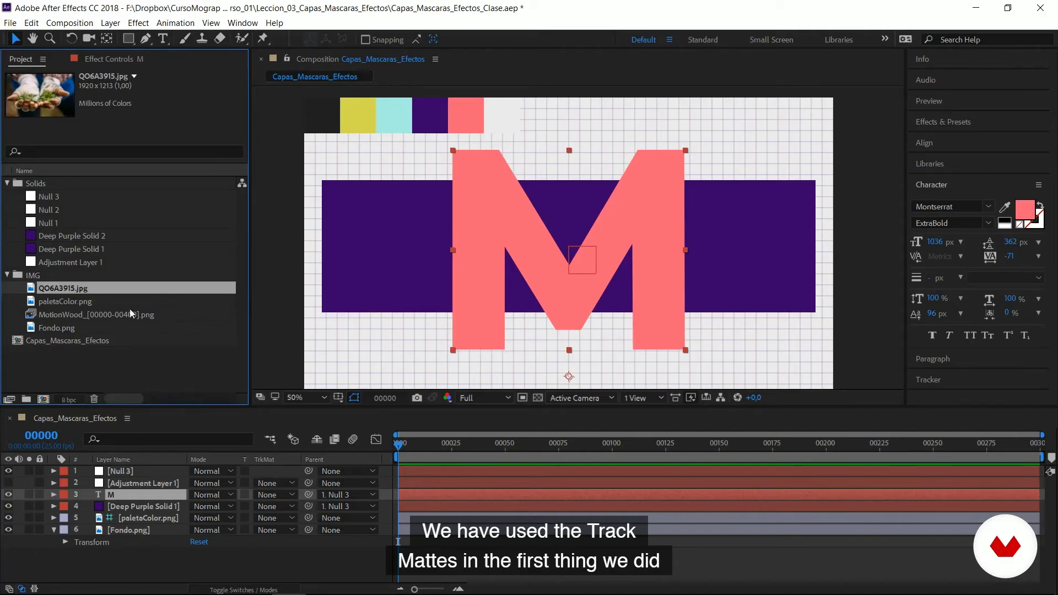
click(102, 315)
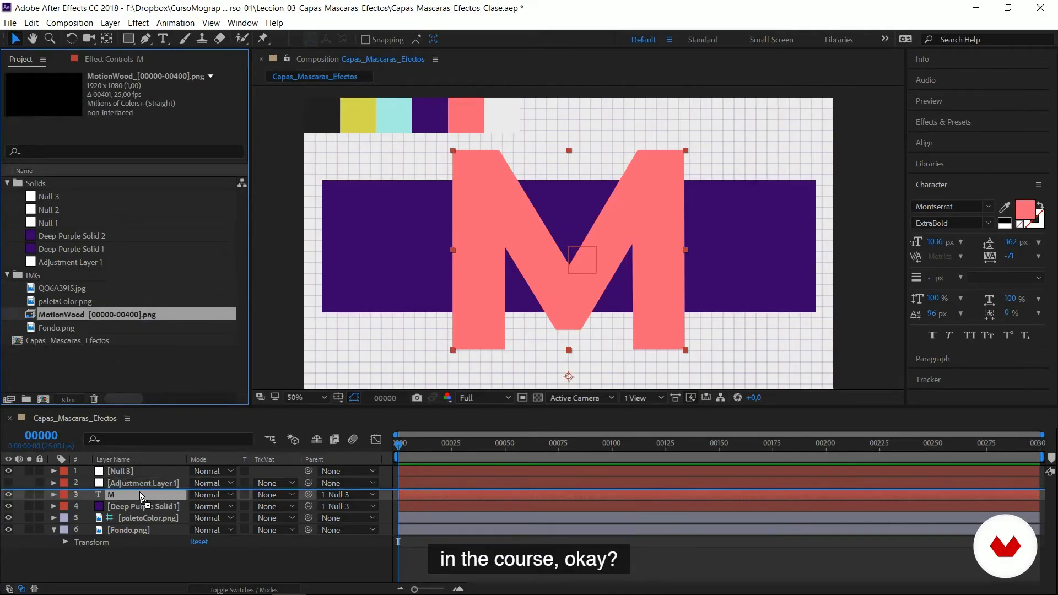
drag(140, 490, 140, 491)
drag(304, 98, 342, 127)
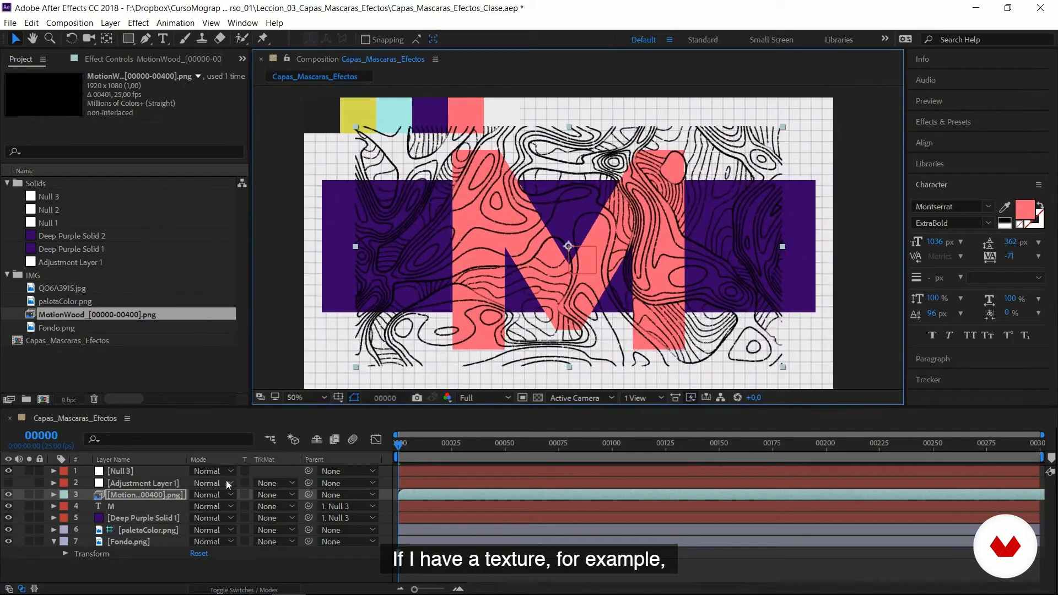
Place the MotionWood texture layer directly below the M and set its track matte to Alpha Matte "M".
click(184, 495)
click(137, 508)
click(150, 498)
drag(150, 498, 193, 507)
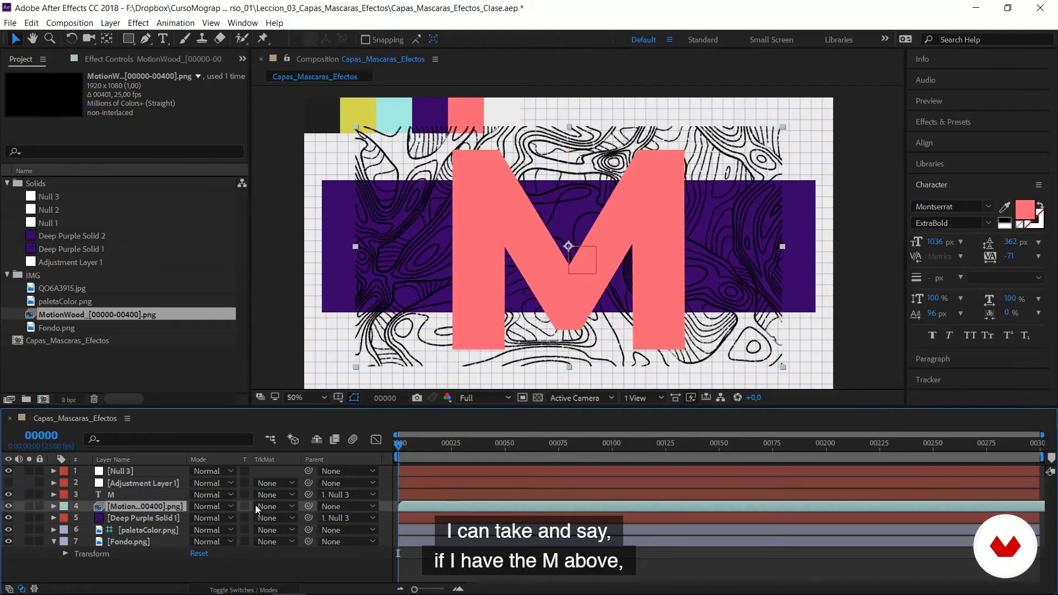
click(272, 506)
click(294, 538)
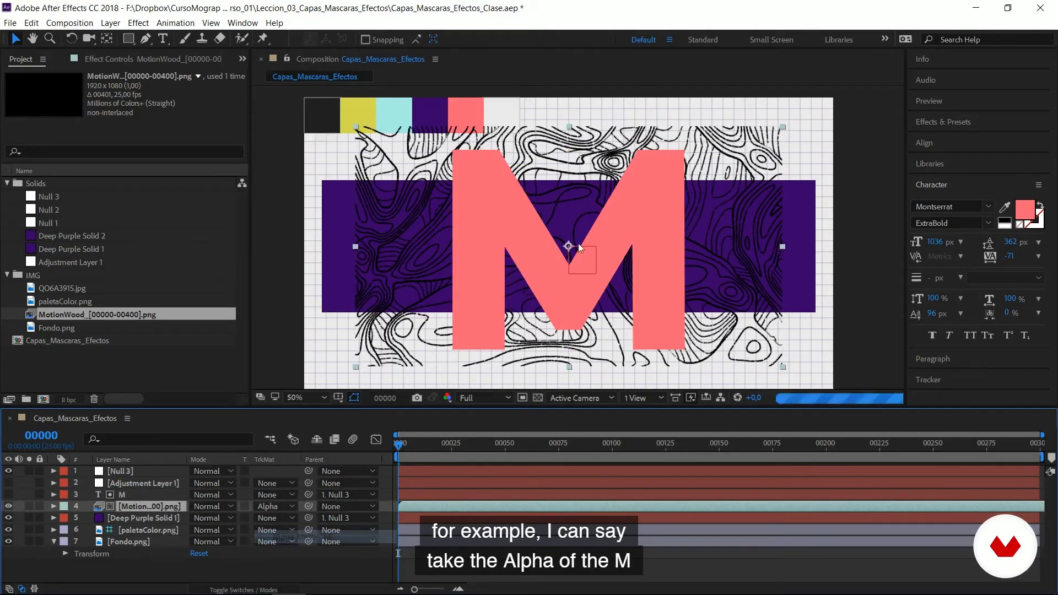
Try moving the M matte and the MotionWood texture independently, undoing the moves.
click(135, 496)
drag(609, 233, 637, 212)
key(ctrl+z)
click(144, 506)
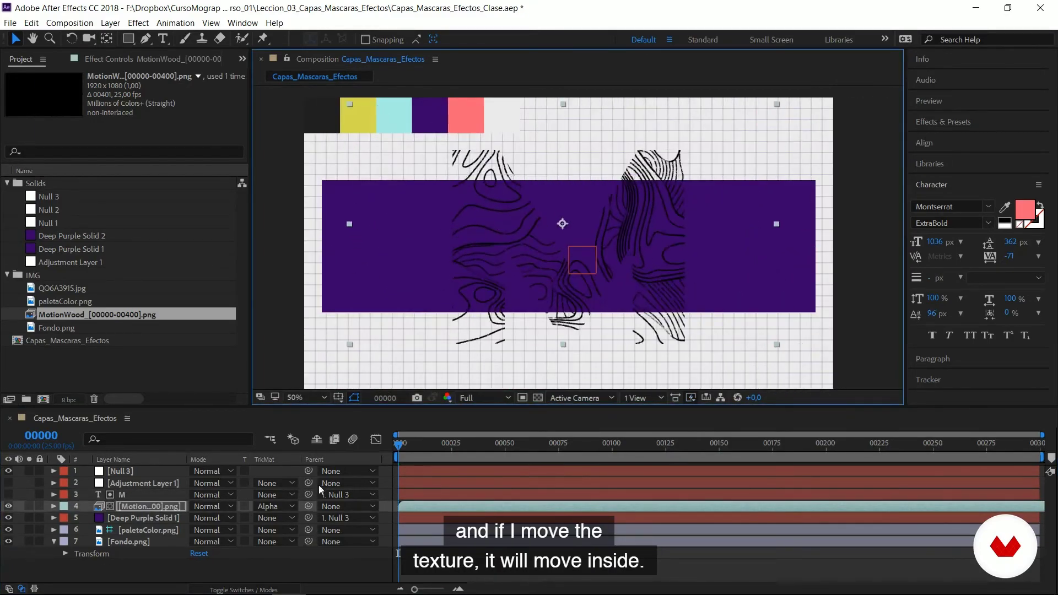
Set the texture's track matte to Alpha Inverted Matte "M" and isolate it on the transparency grid by hiding the solid, palette and background layers.
click(283, 506)
click(305, 550)
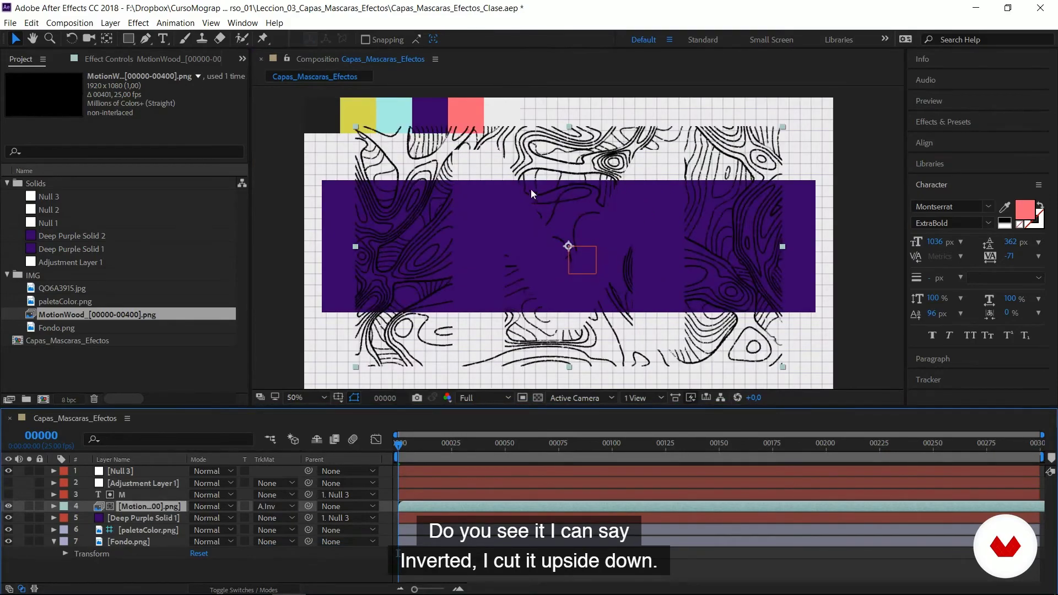
click(132, 495)
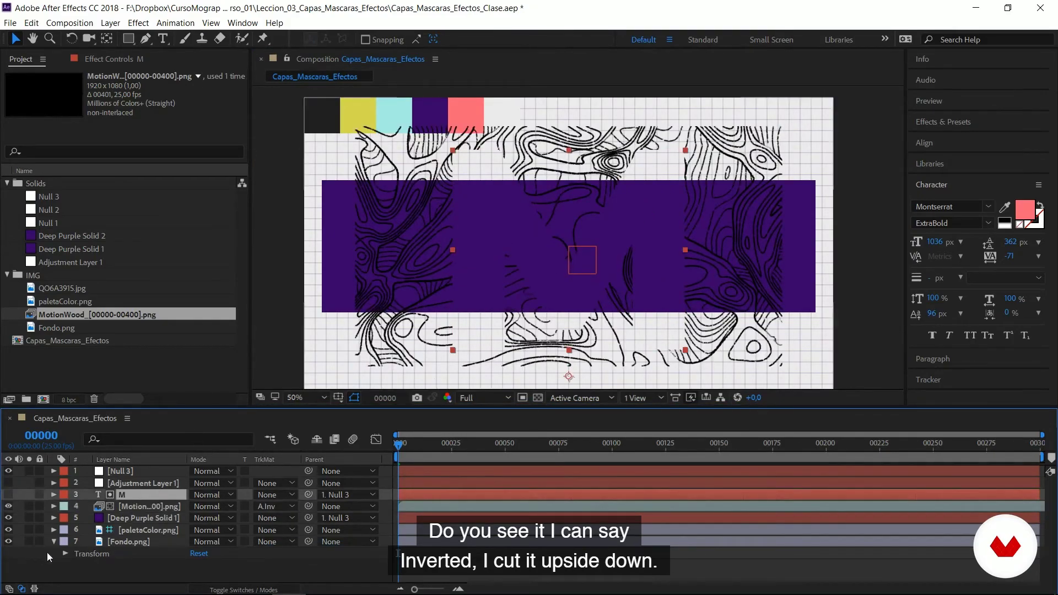
drag(8, 518, 8, 541)
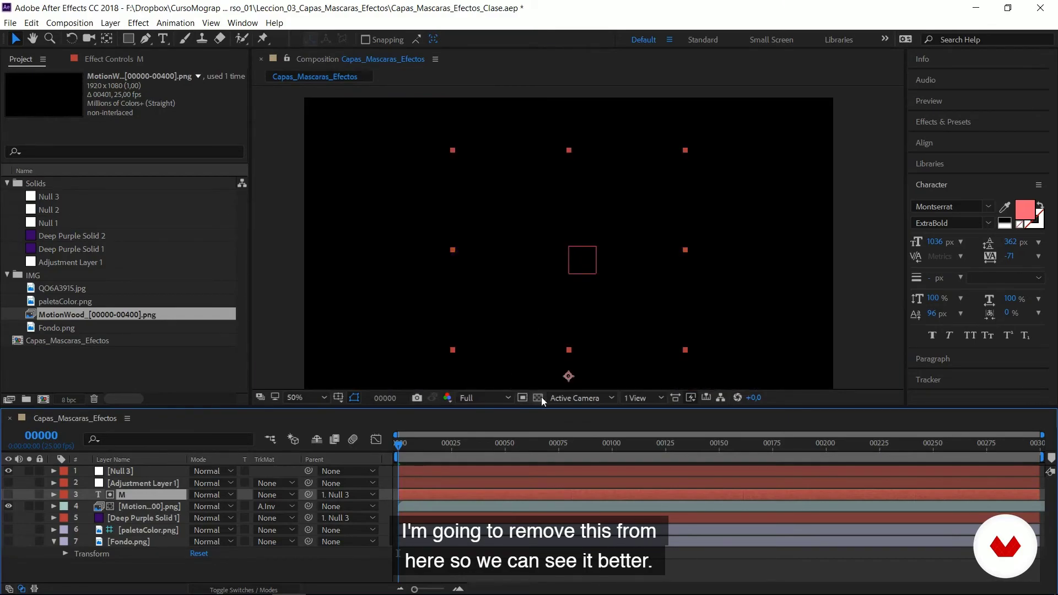
click(540, 397)
Switch the texture's track matte to Luma Matte "M" and change the M's fill color to dark gray.
click(287, 506)
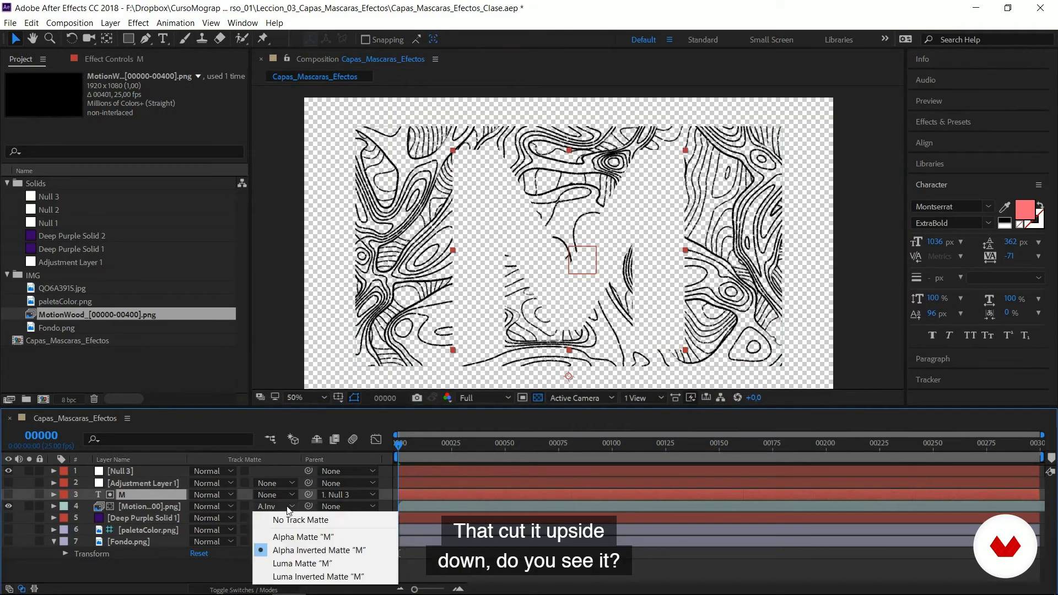
click(292, 564)
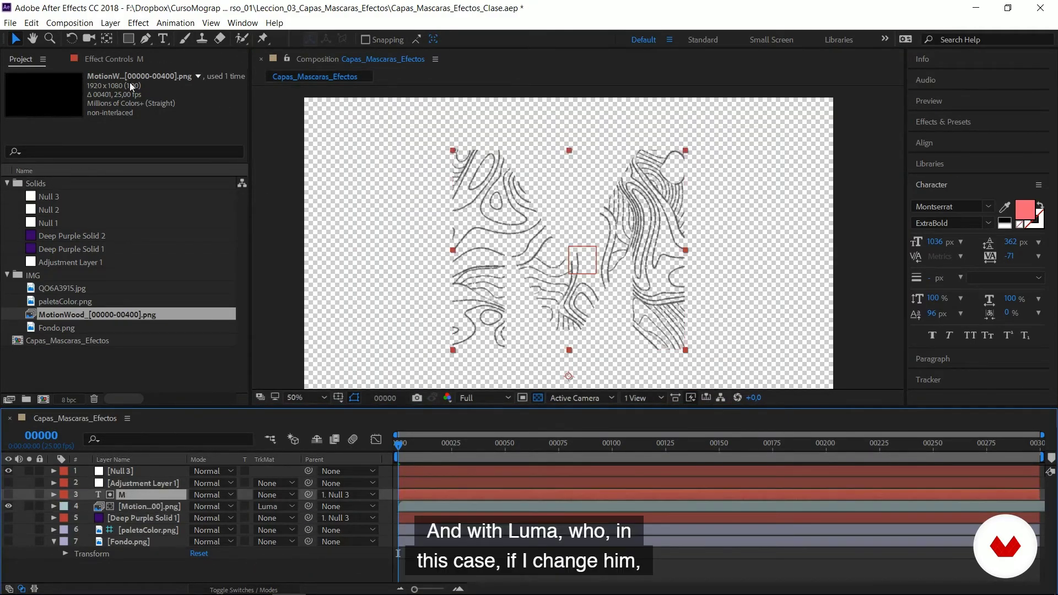
click(1025, 209)
drag(956, 171, 853, 240)
drag(936, 110, 394, 124)
click(650, 169)
Insert QO6A3915.jpg directly above the texture, hide it, use it as the texture's Luma Matte and shift the photo around.
click(21, 62)
drag(62, 288, 154, 508)
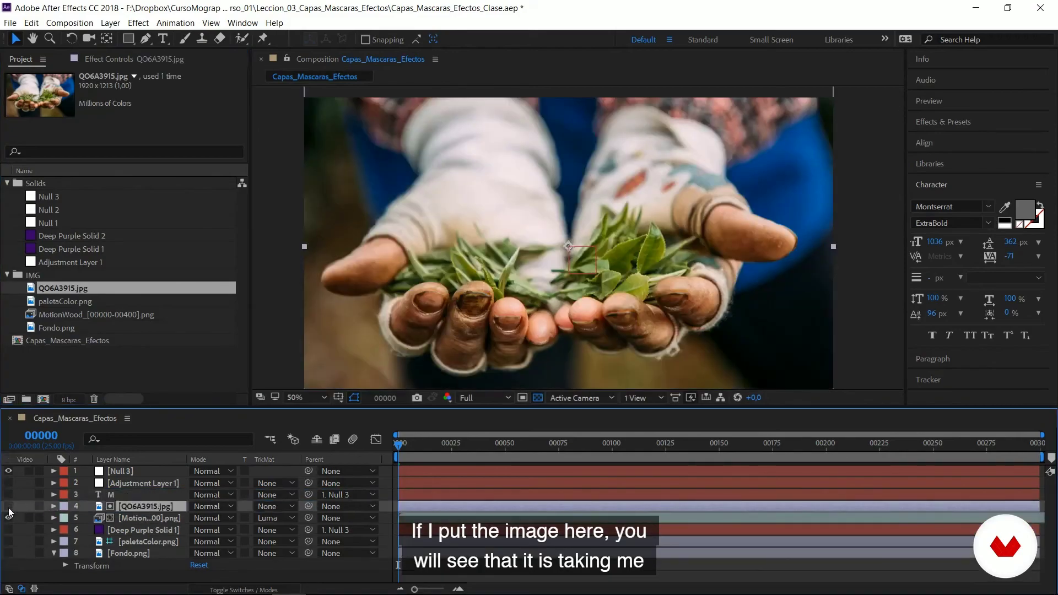
click(9, 505)
click(276, 520)
click(292, 495)
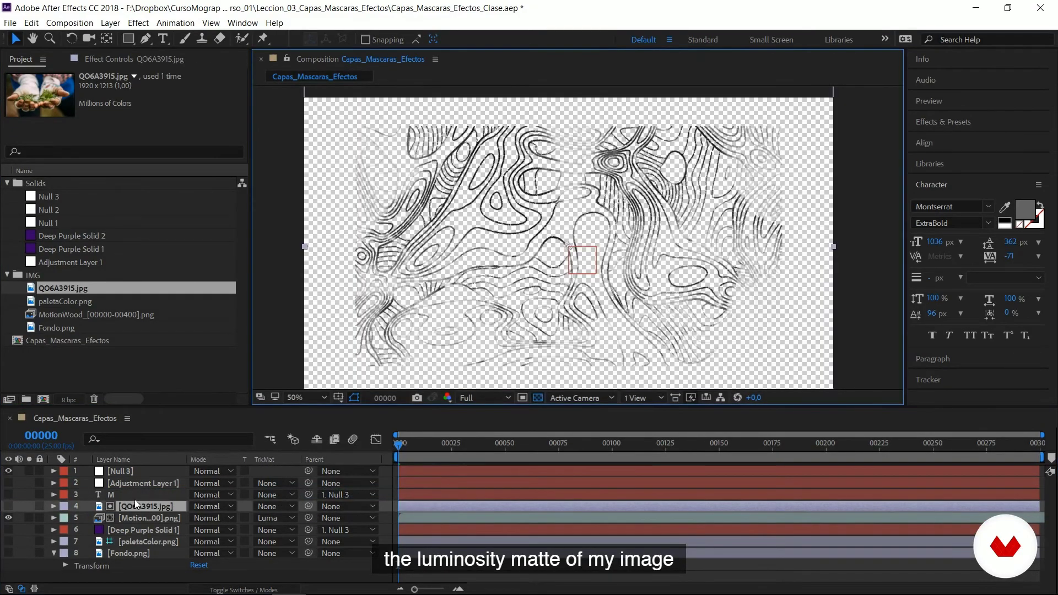
drag(568, 246, 491, 272)
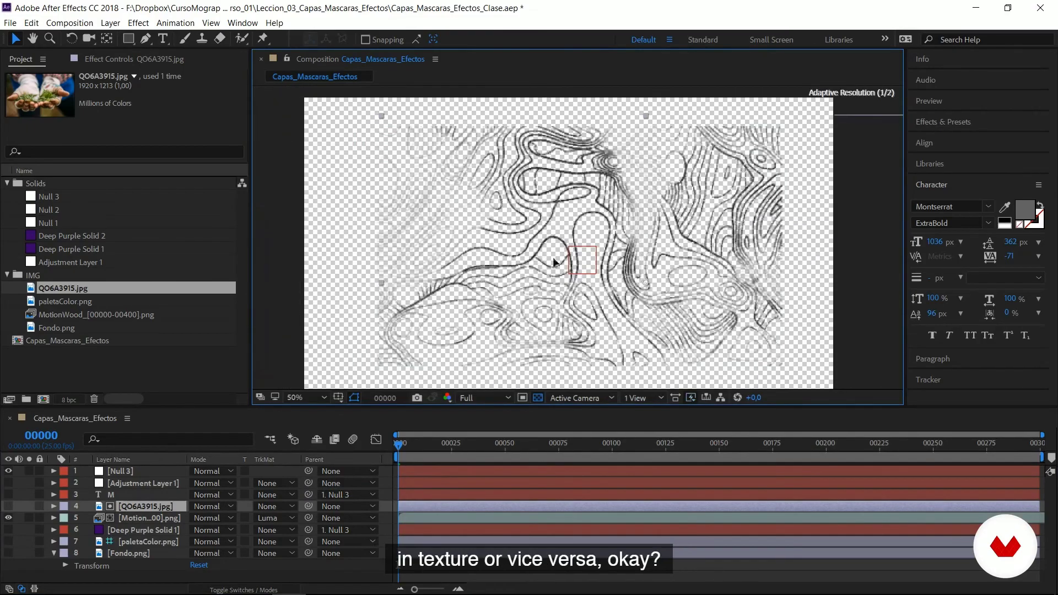
Set the texture's track matte to Luma Inverted and try shifting the photo matte, undoing the move.
click(279, 516)
click(281, 504)
click(140, 512)
click(142, 507)
drag(646, 285, 662, 299)
key(ctrl+z)
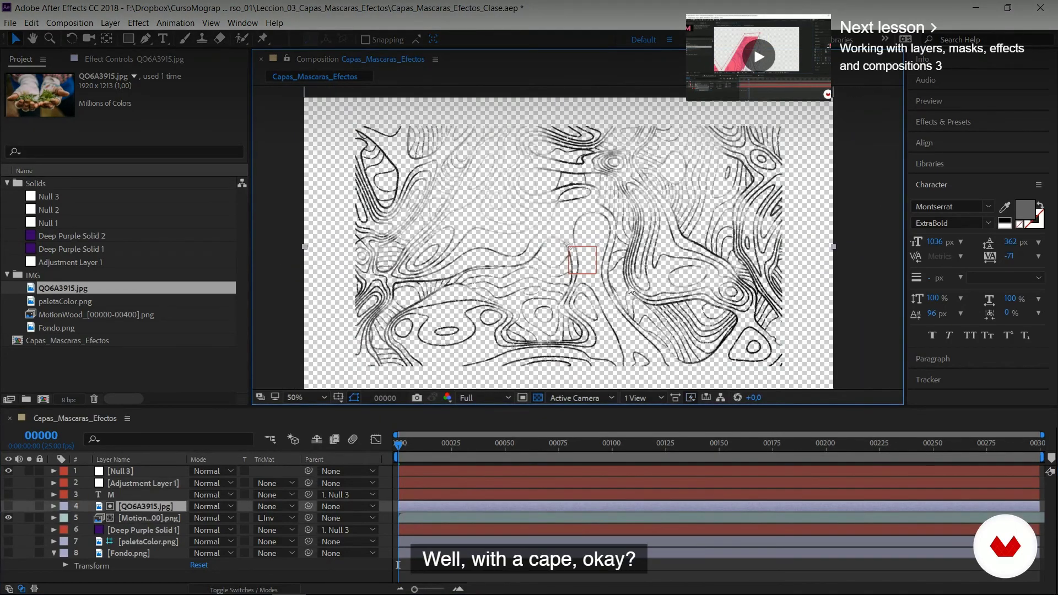
Set the texture's track matte back to Alpha Matte and delete the QO6A3915.jpg layer.
click(136, 507)
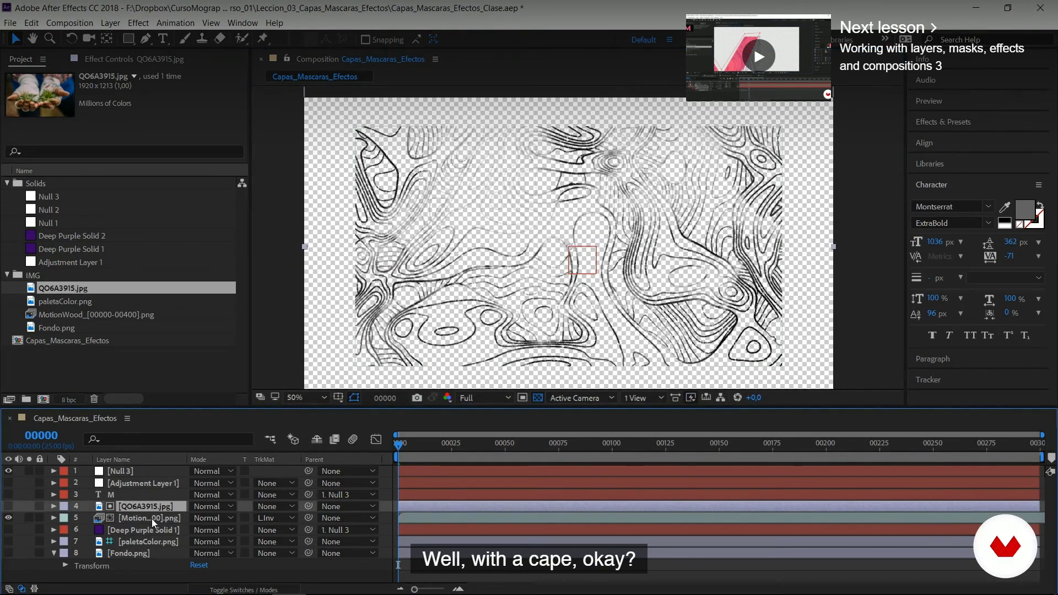
click(274, 517)
click(289, 465)
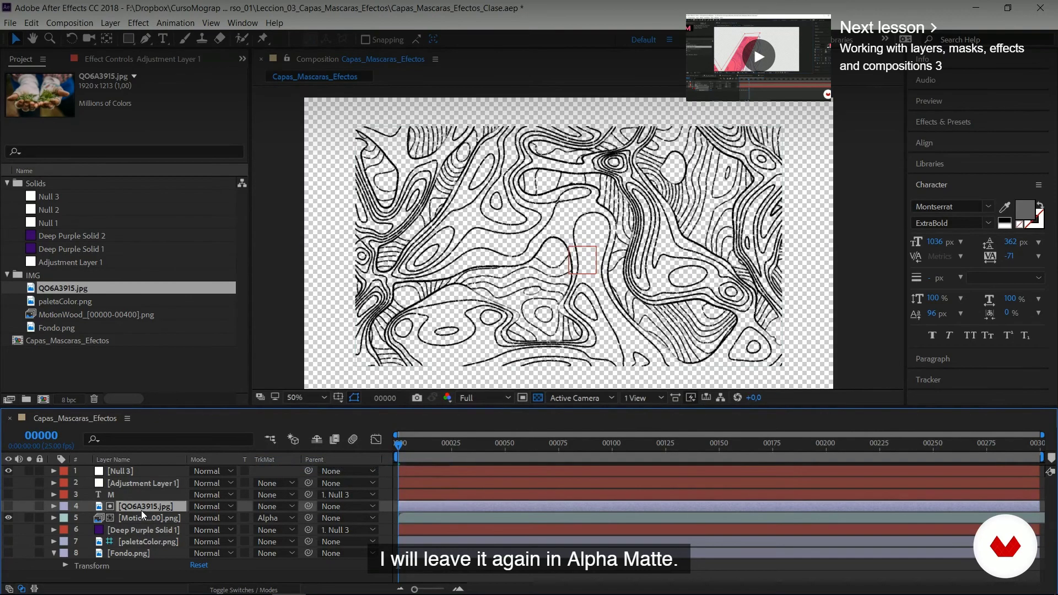
key(Delete)
click(131, 496)
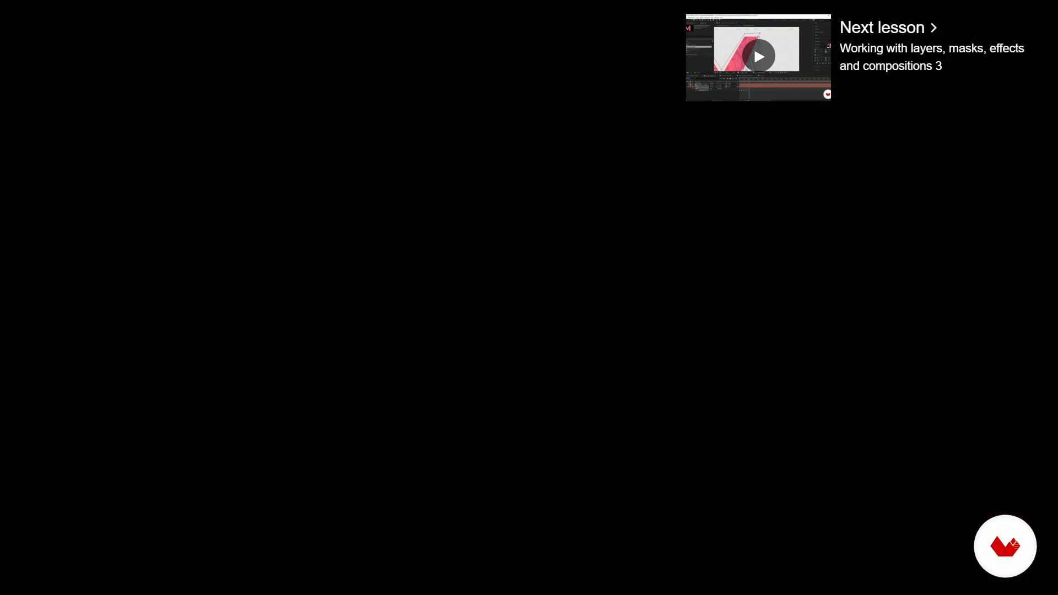